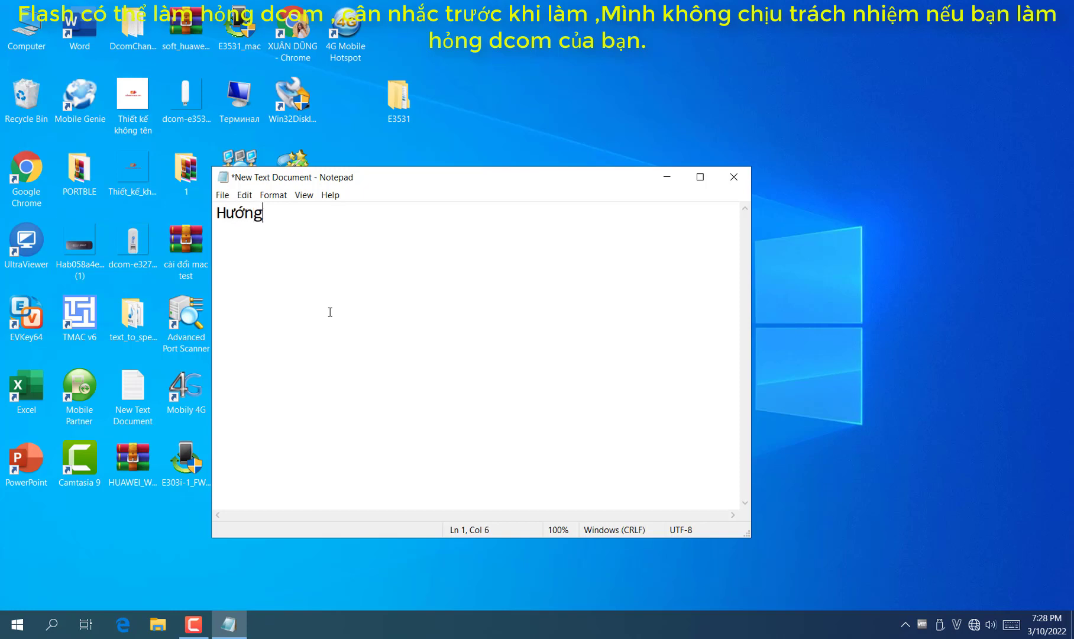
Type the title line about converting the E3531 dcom from APP to Hilink, and widen Notepad
type("người k")
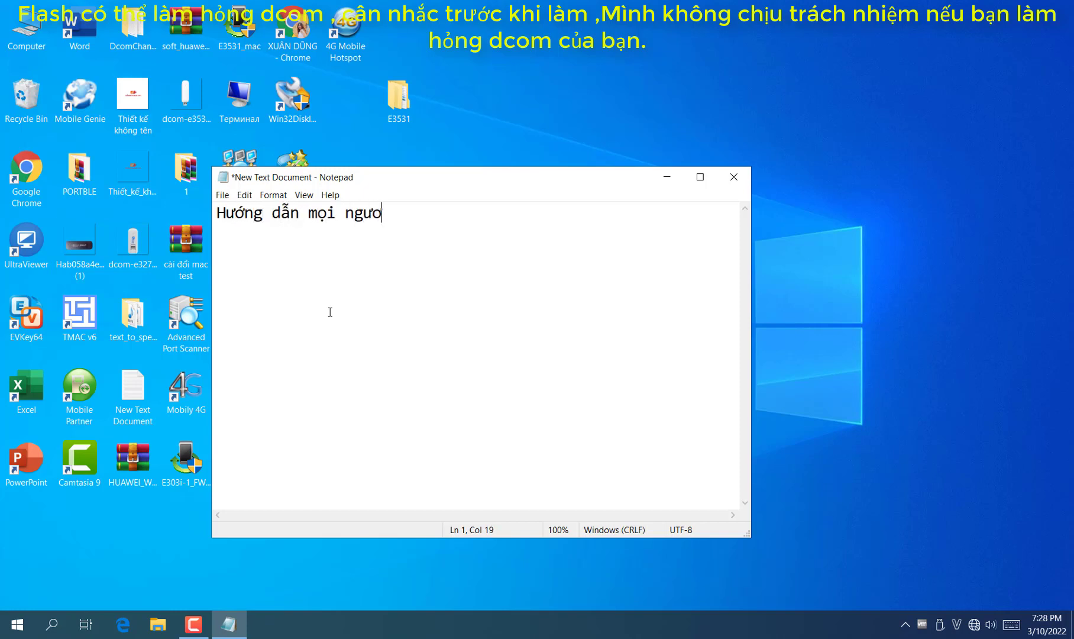
key("BackSpace")
type("cách")
type(" chuyển đổi d")
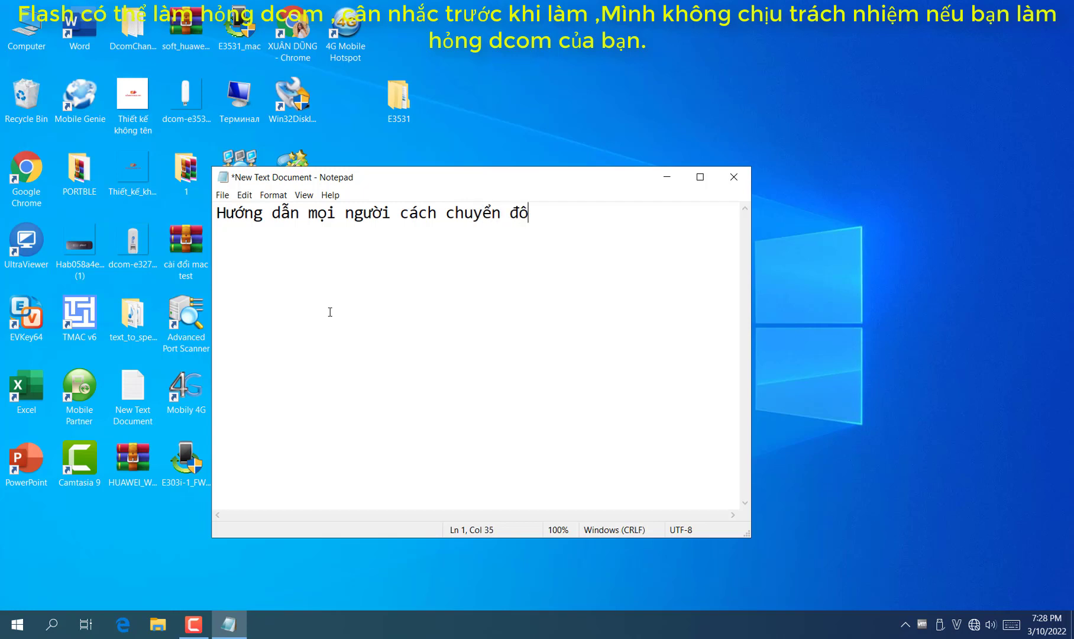
type("com E325")
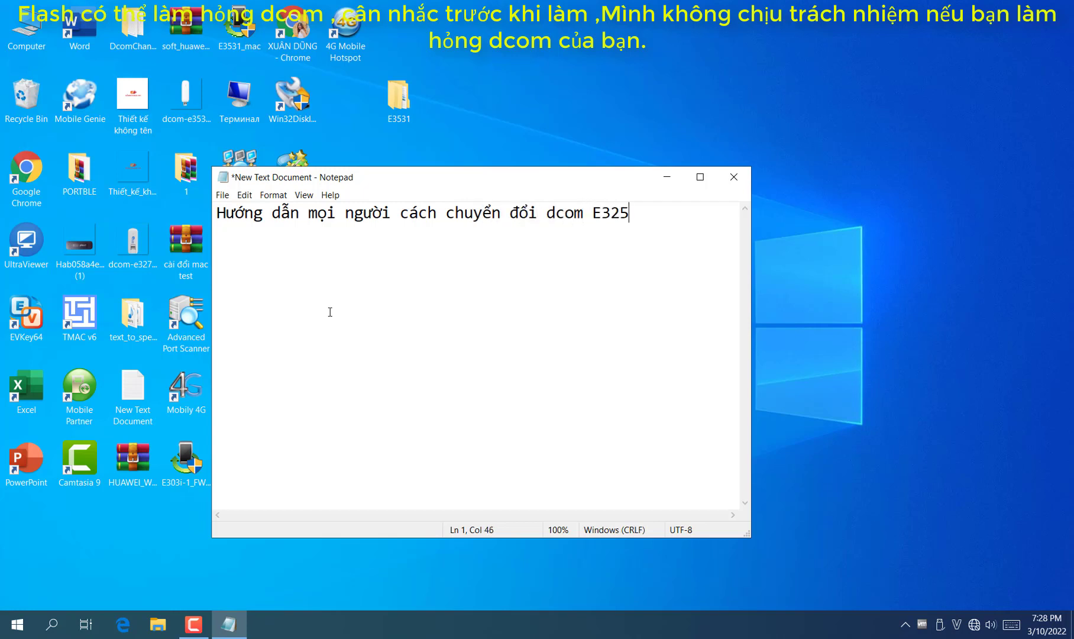
key("BackSpace")
key("BackSpace")
type("531 từ APP san")
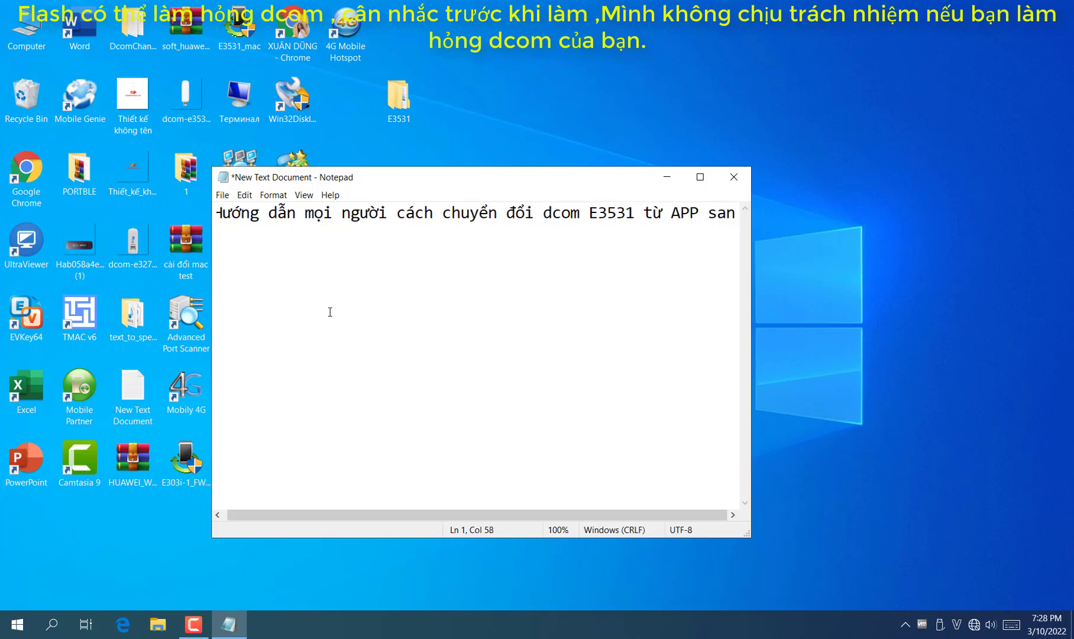
type("g Hili")
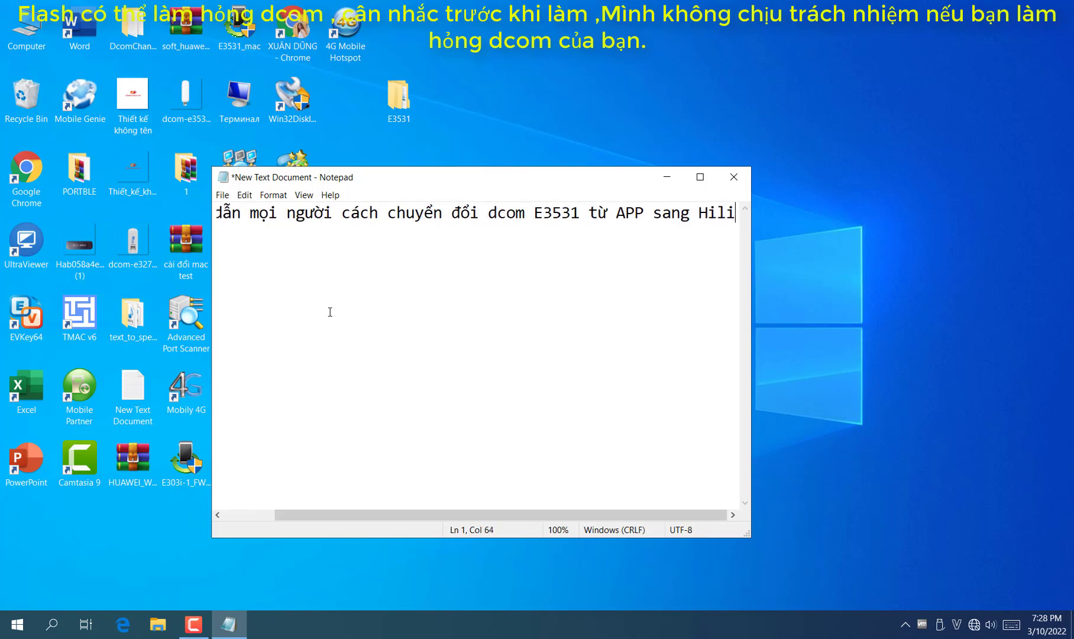
type("nk")
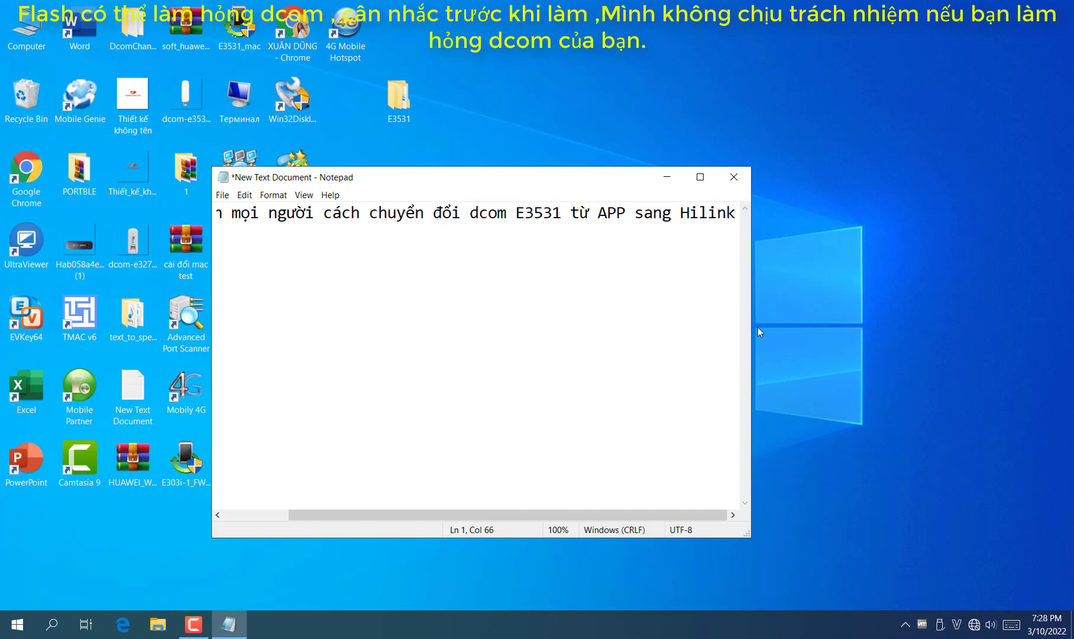
left_click_drag(751, 326, 1071, 325)
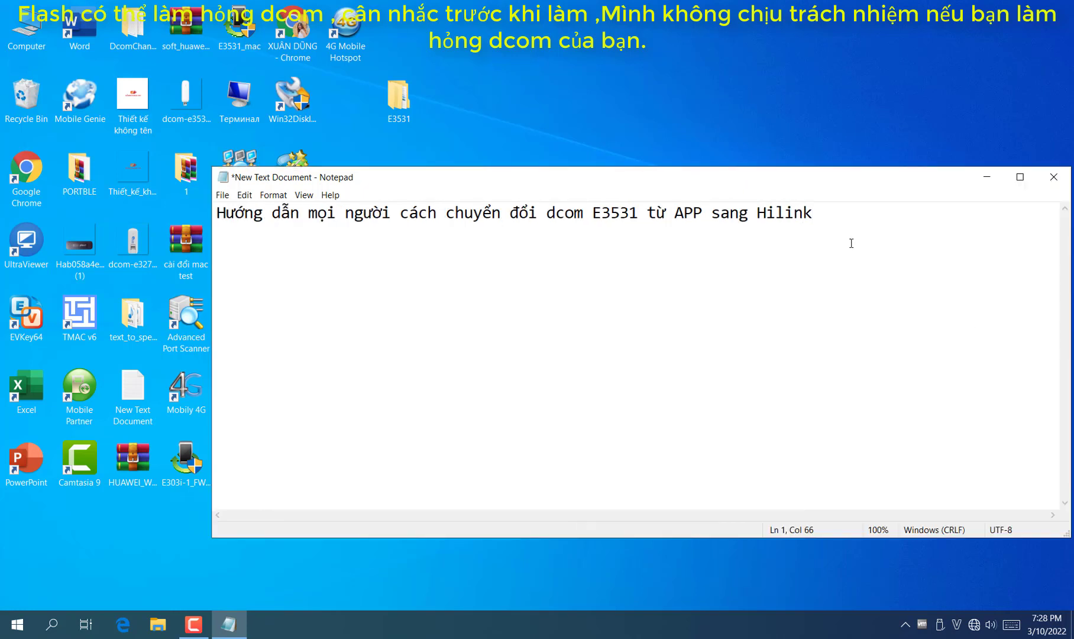
Add the line saying the download link is in the video description, plus the no-responsibility warning
type("Link tải phần ")
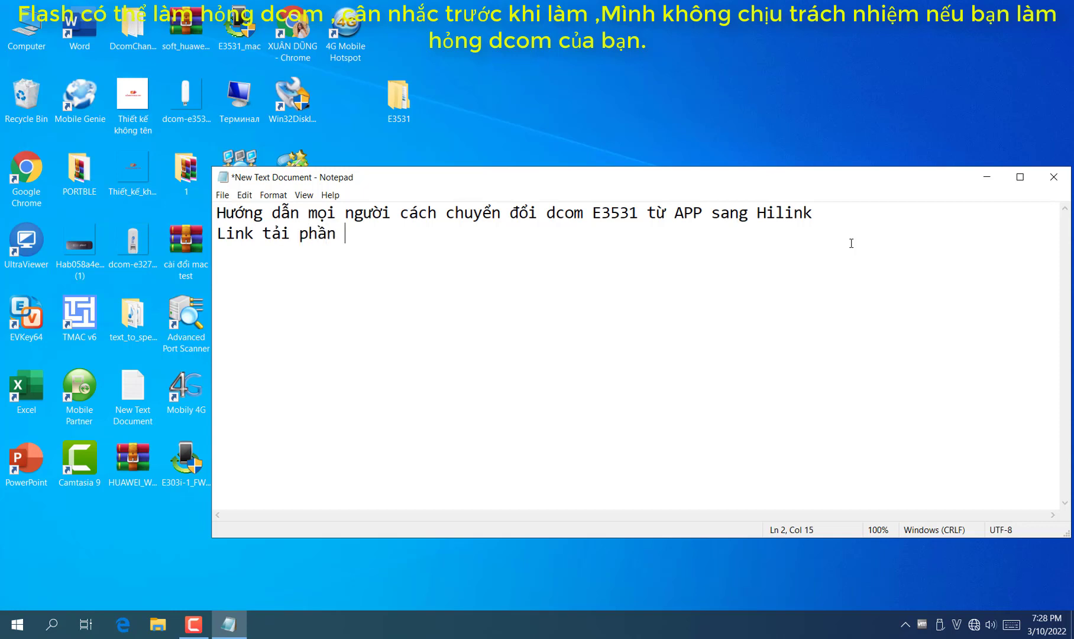
type("mềm dưới mô tả ")
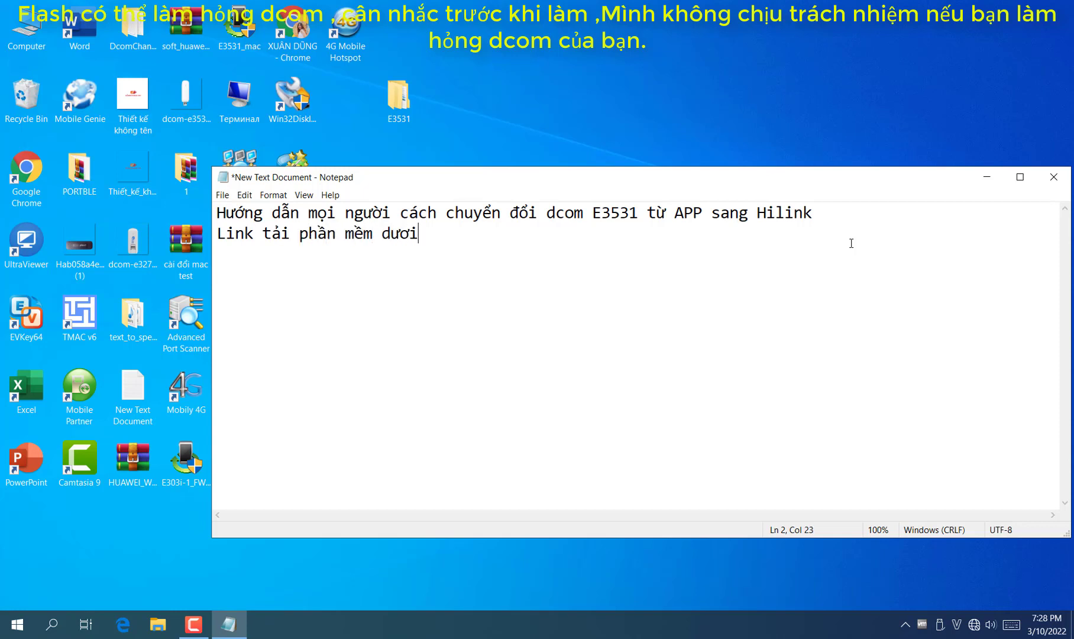
type("Video ")
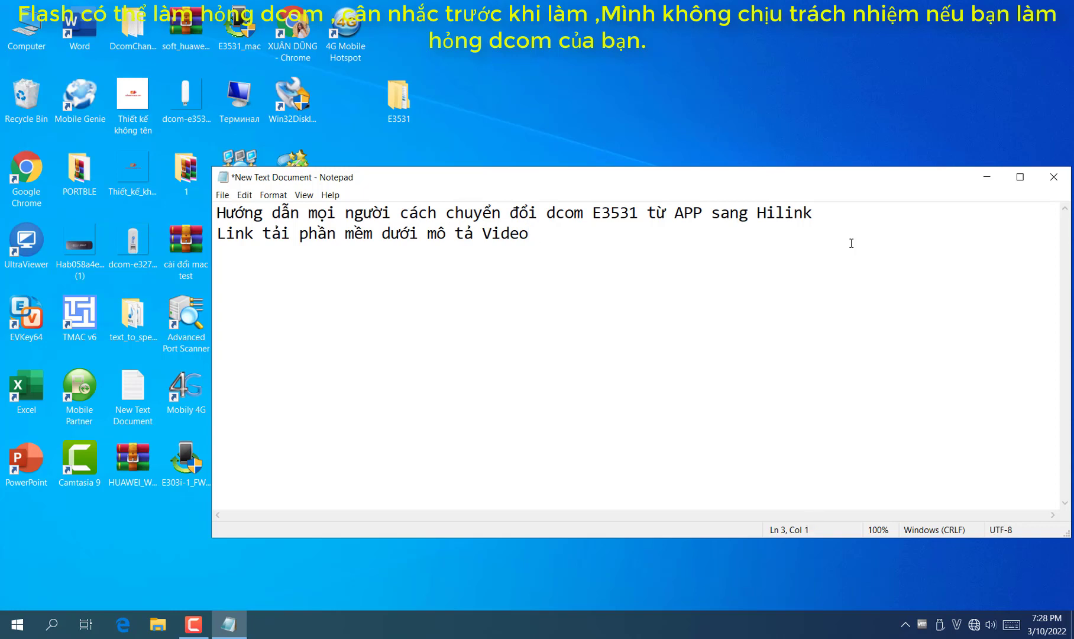
type("Vui lòng xem kỹ ")
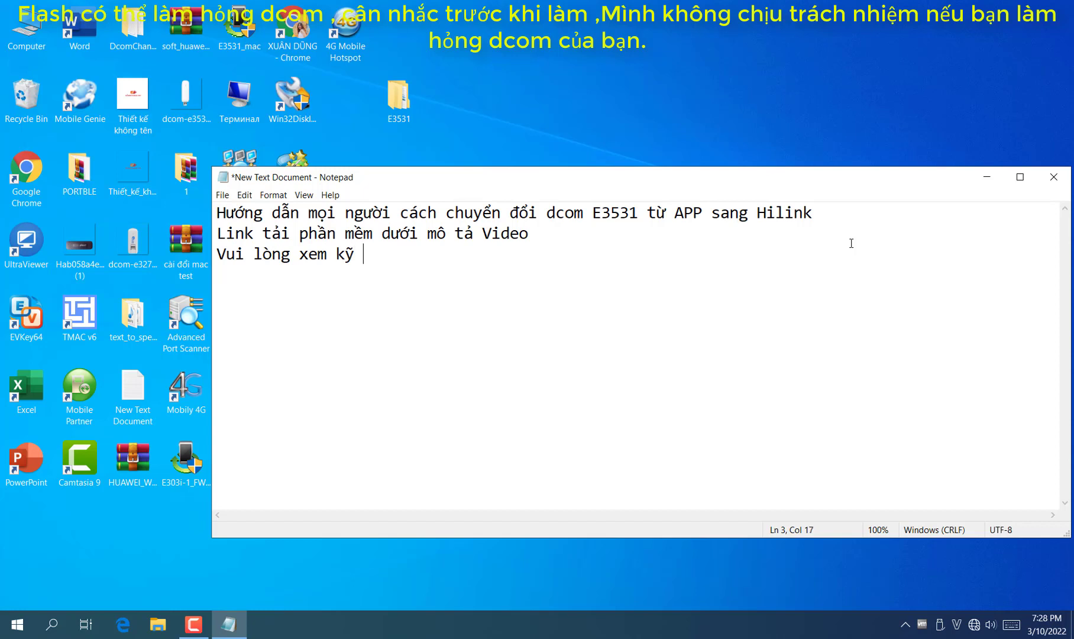
type("video")
type(" , ")
type("mọi")
type(" sai lầm ")
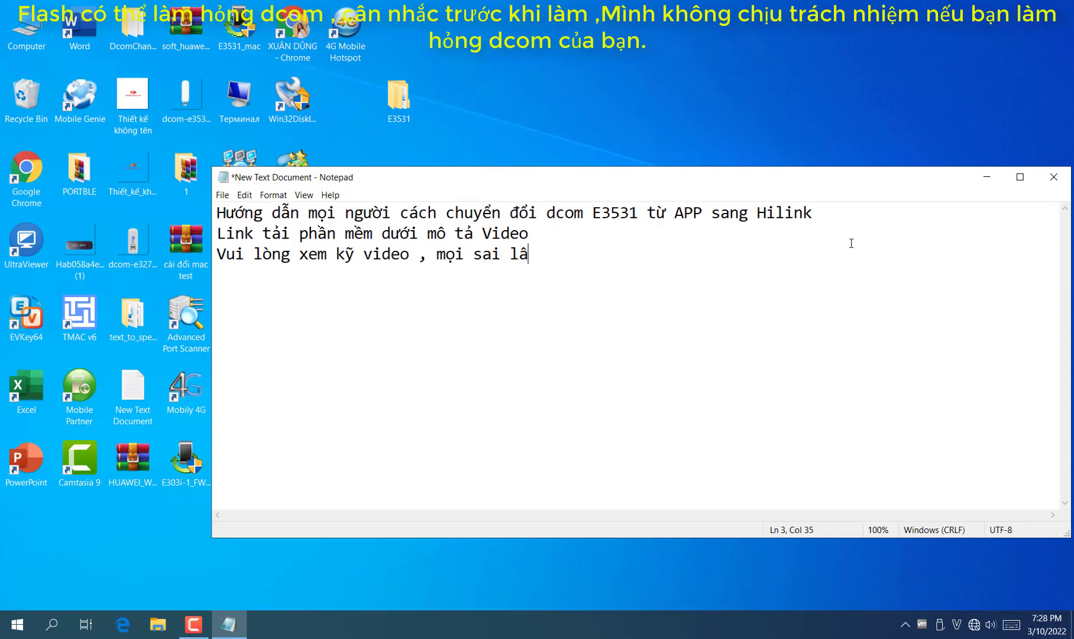
type("dẫn đến hong")
key("BackSpace")
key("BackSpace")
key("BackSpace")
key("BackSpace")
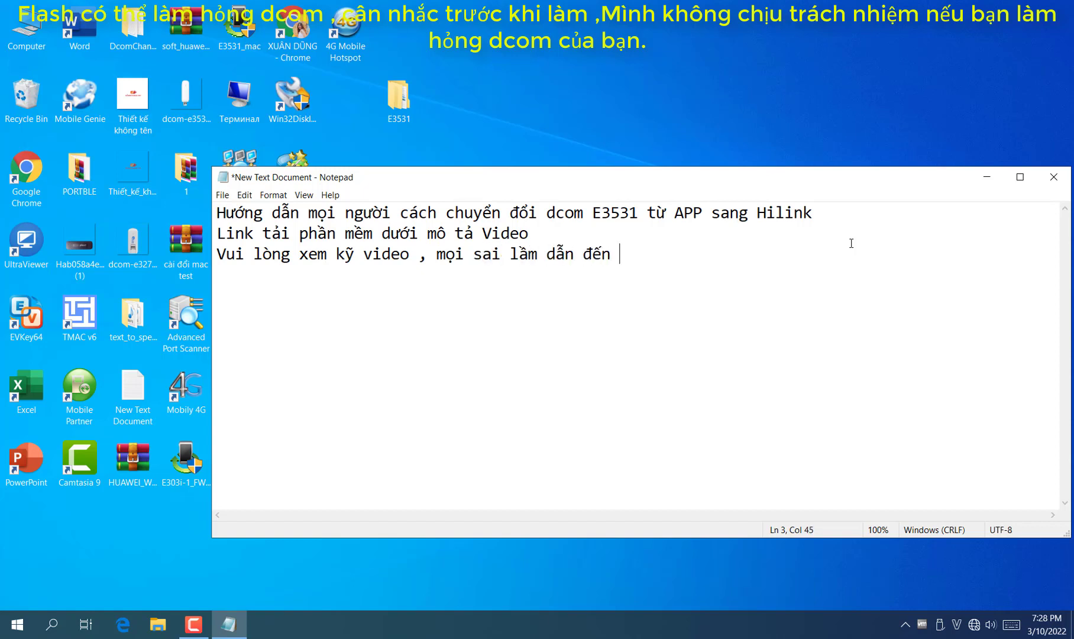
type("chết hoàn toàn dcom")
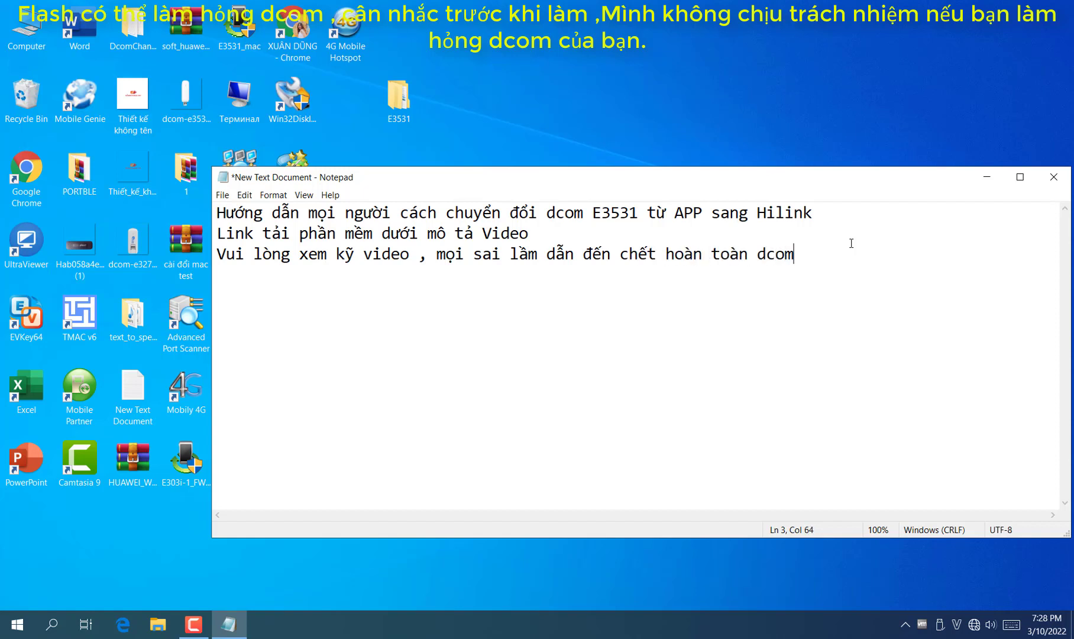
type(" mình k chi")
type("u trách nhiệm")
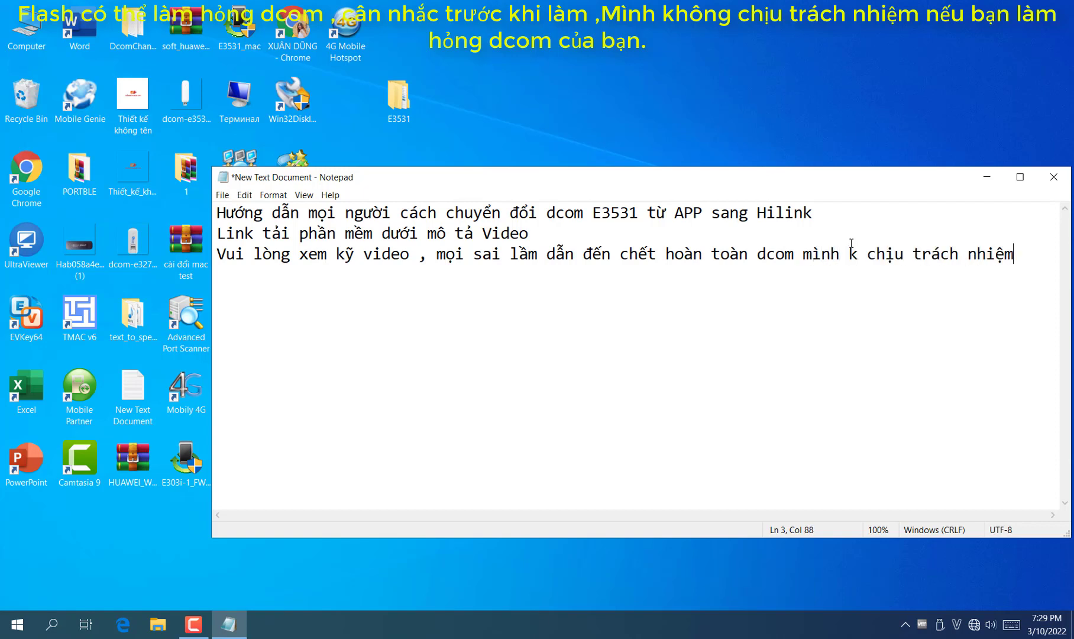
key("Return")
left_click_drag(583, 185, 511, 167)
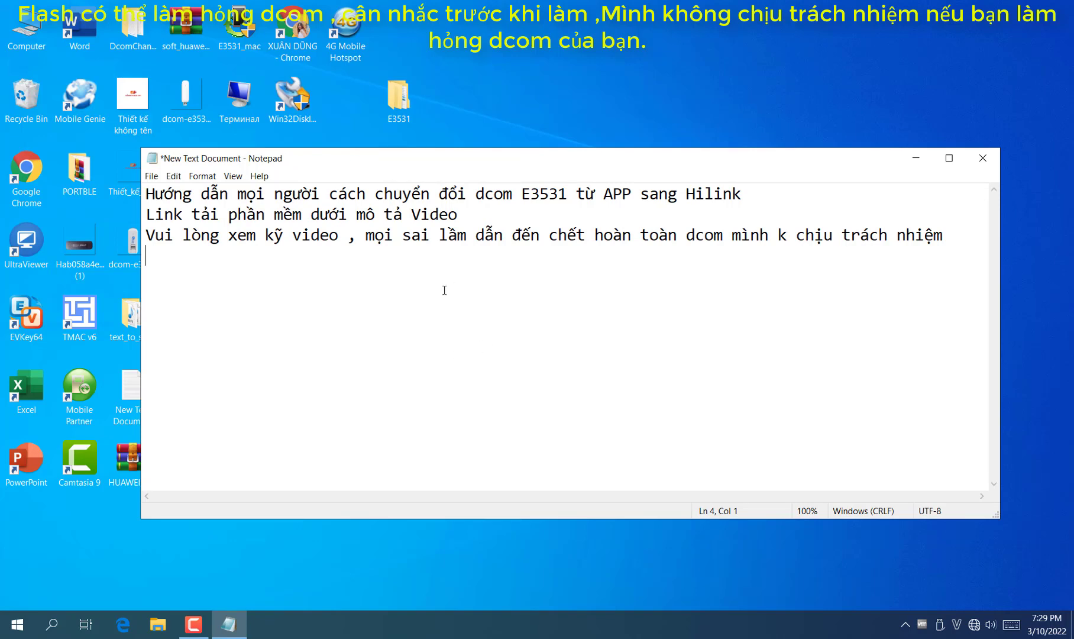
Add a line saying E3531i and E3531s differ completely in software; check the device or info
left_click_drag(575, 162, 600, 119)
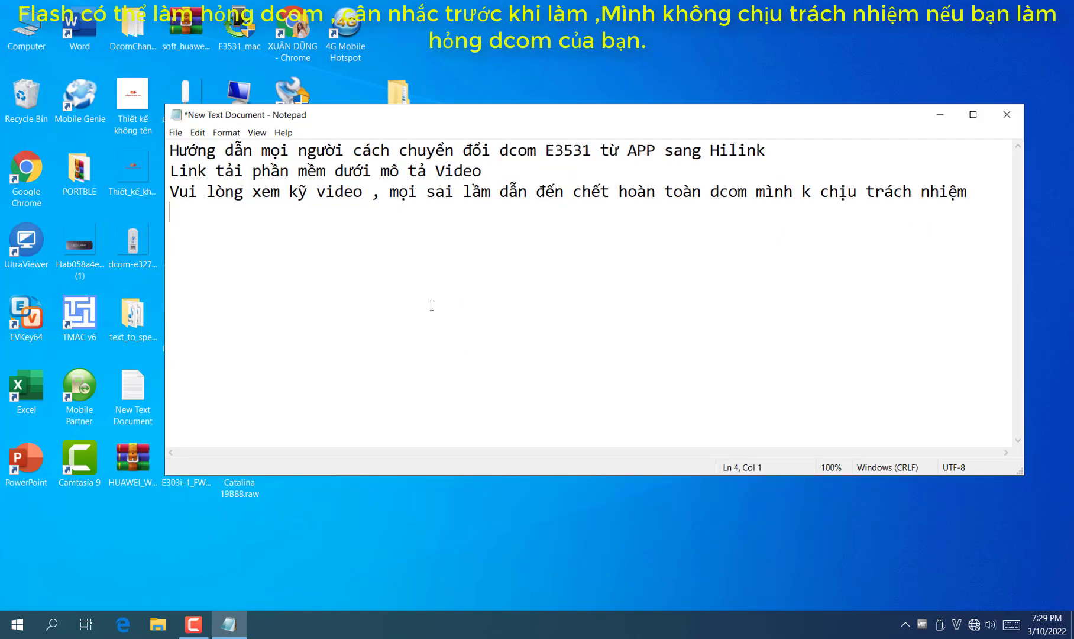
type("E3531i và E3531s")
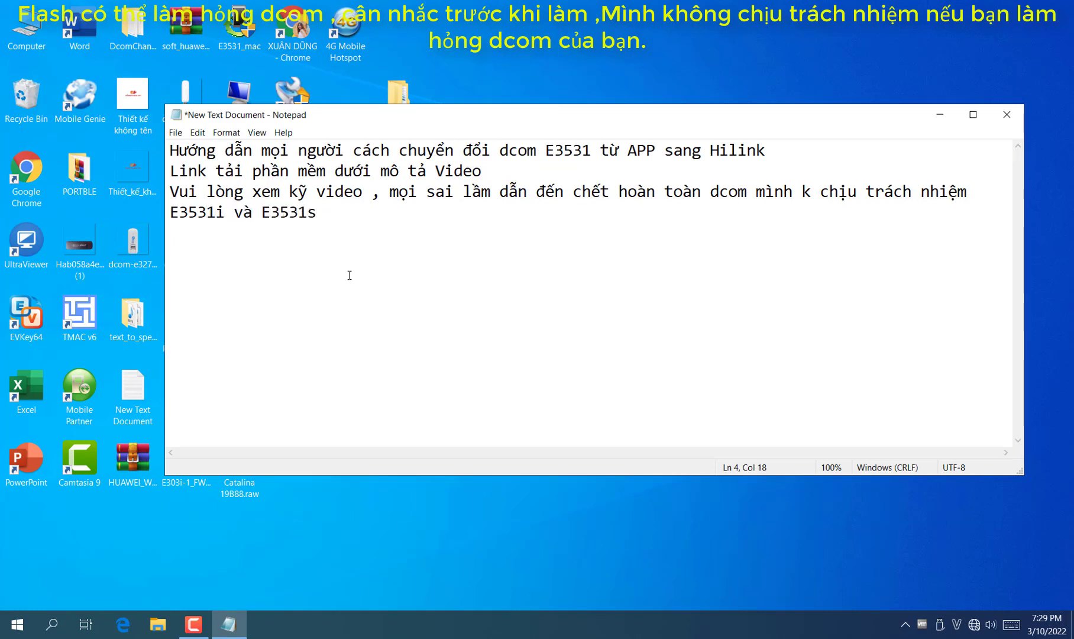
type(" hoàn toàn khác")
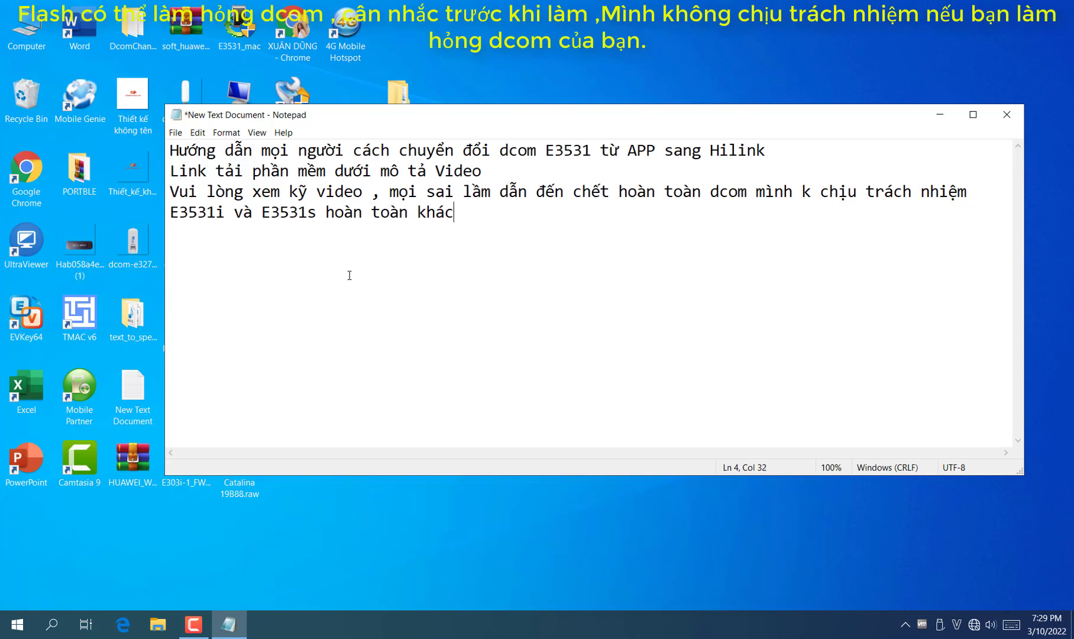
type(" nhau về phần ")
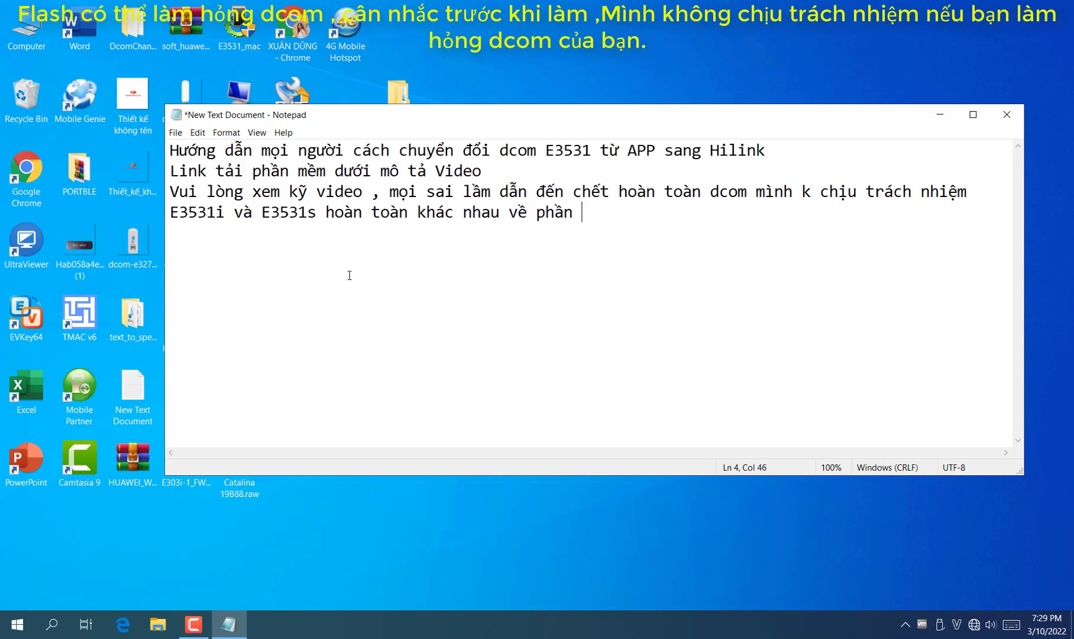
type("mêm")
type(" . NÊn xem kỹ trên th")
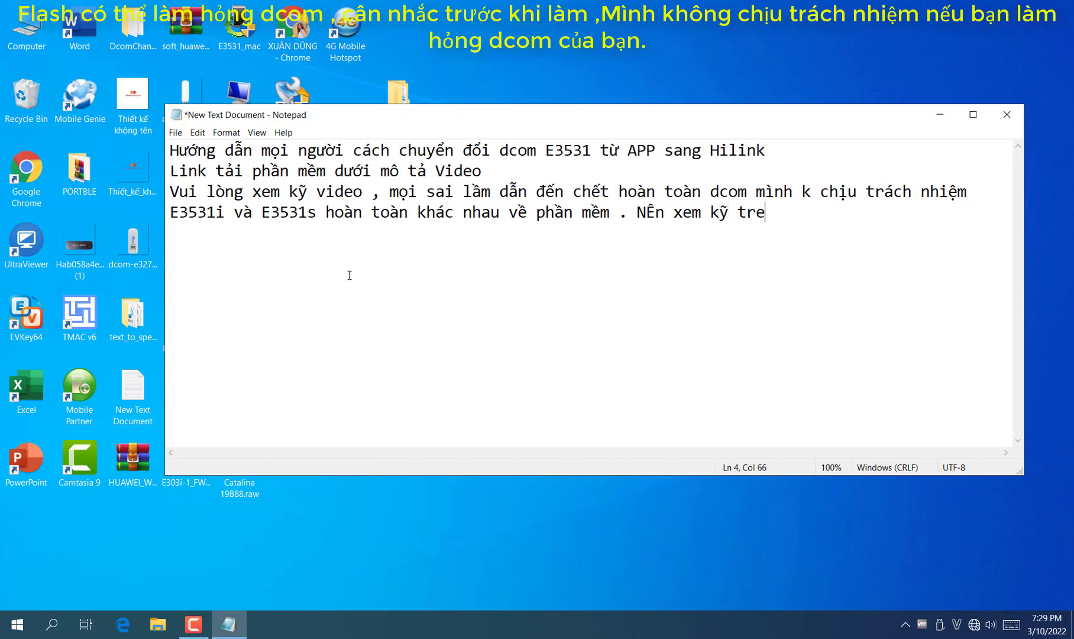
type("iết bi")
type(" h")
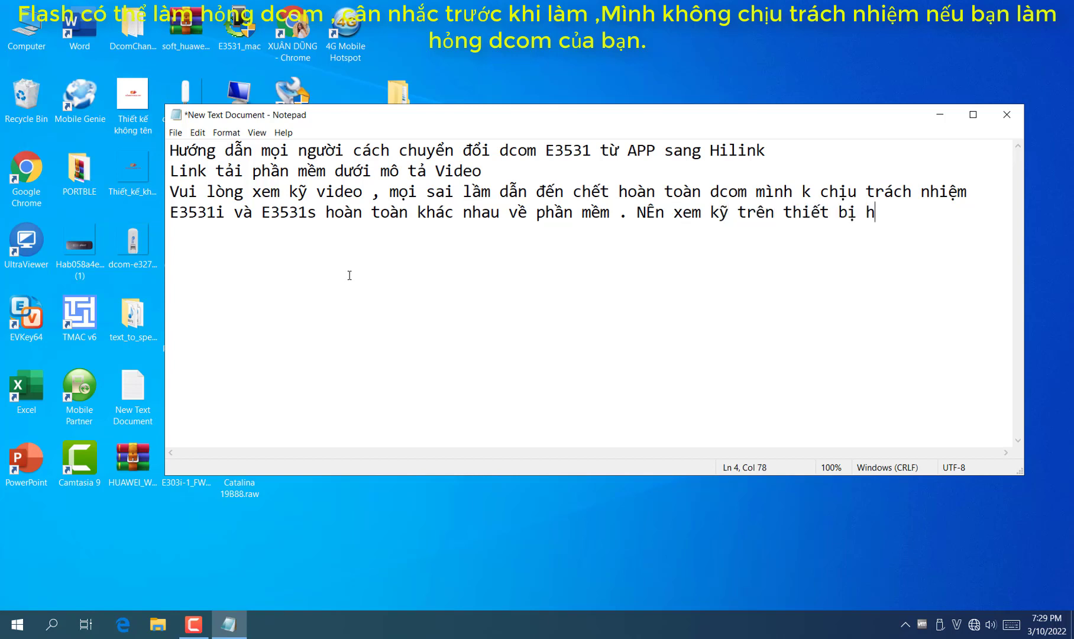
type("oặc info")
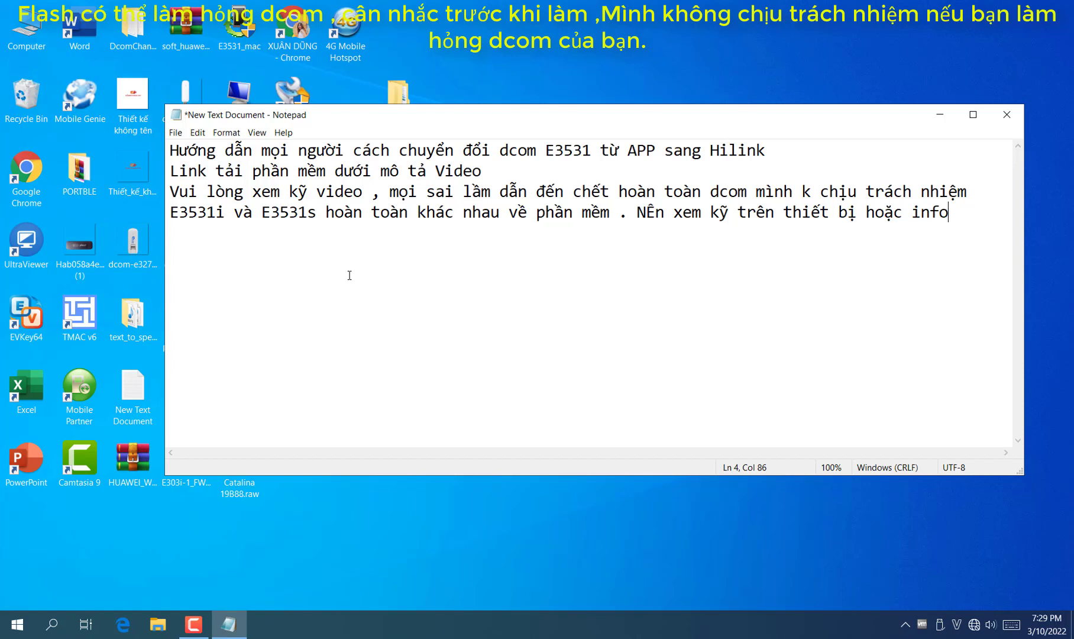
type(" trong A")
key("Return")
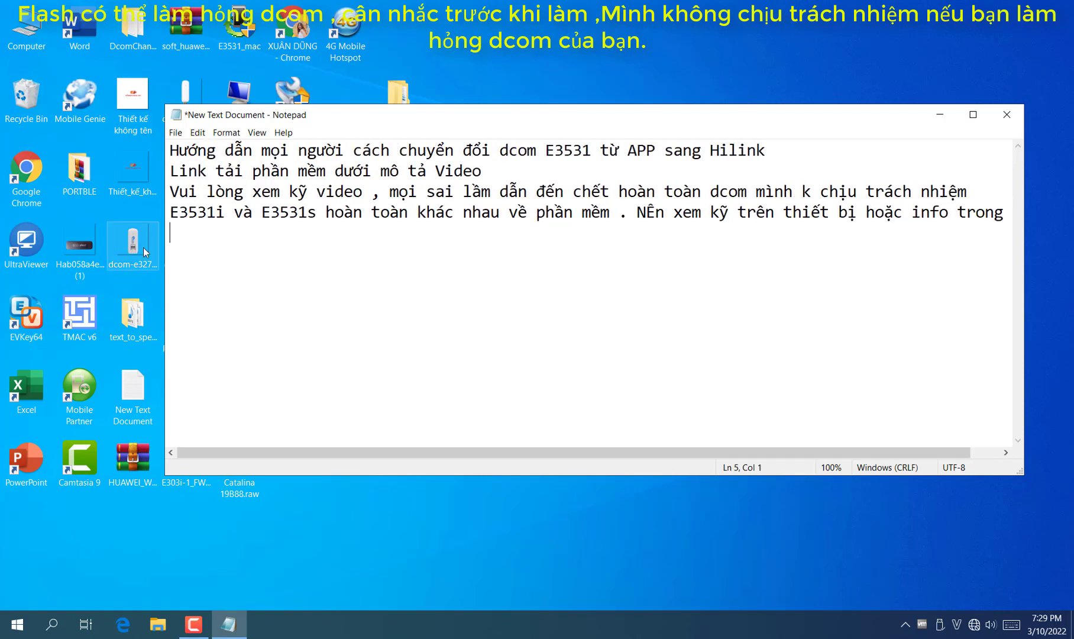
Widen the Notepad window and shift it right to uncover the desktop shortcuts
left_click_drag(165, 260, 67, 260)
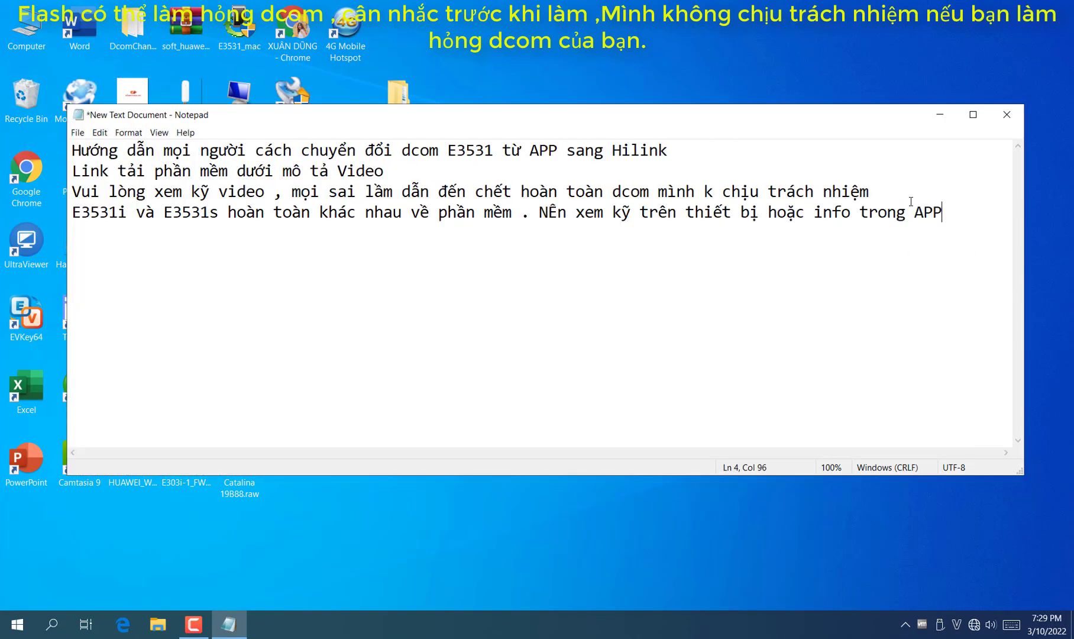
left_click_drag(647, 118, 747, 110)
left_click_drag(494, 109, 636, 141)
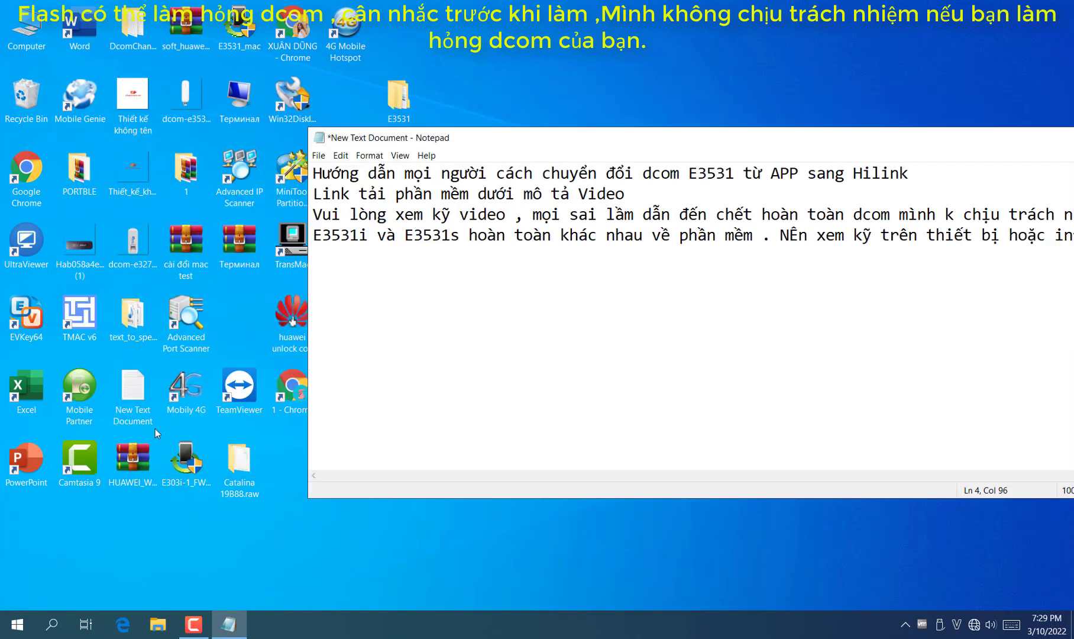
Launch Mobile Partner from the desktop and from its CD drive
double_click(100, 393)
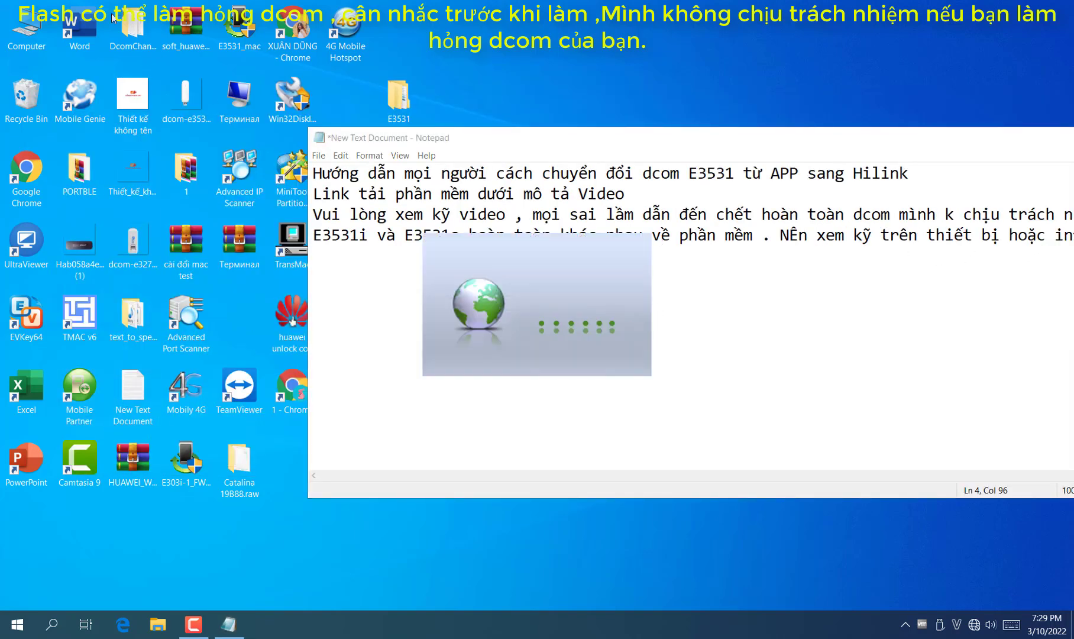
double_click(36, 34)
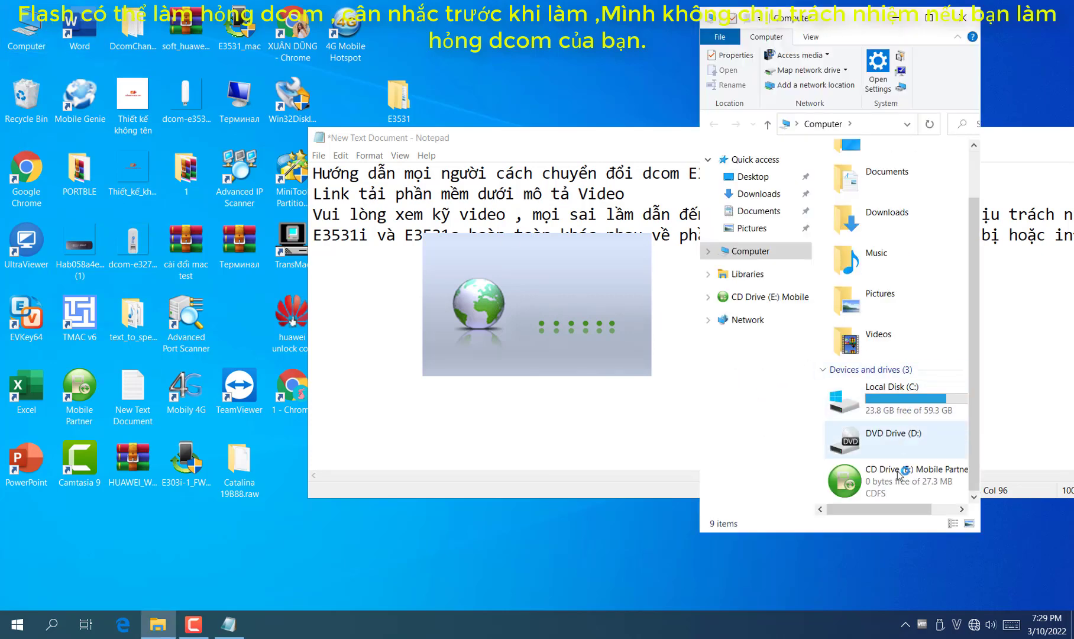
double_click(924, 499)
left_click(963, 17)
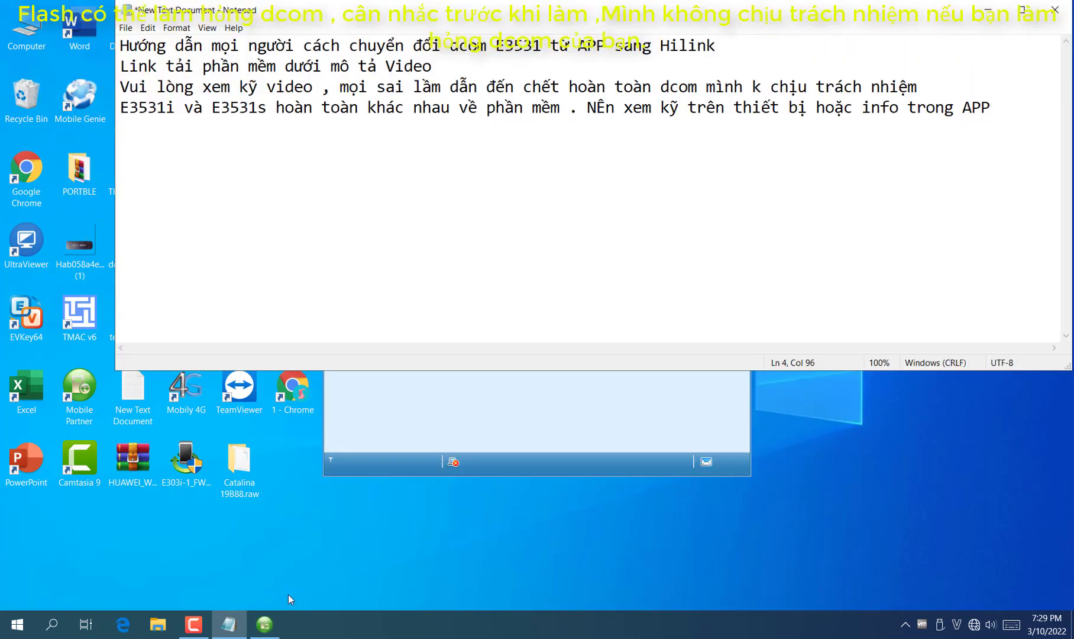
Dismiss the SIM-not-detected warning and open Tools > Diagnostics in Mobile Partner
left_click(265, 624)
left_click(521, 342)
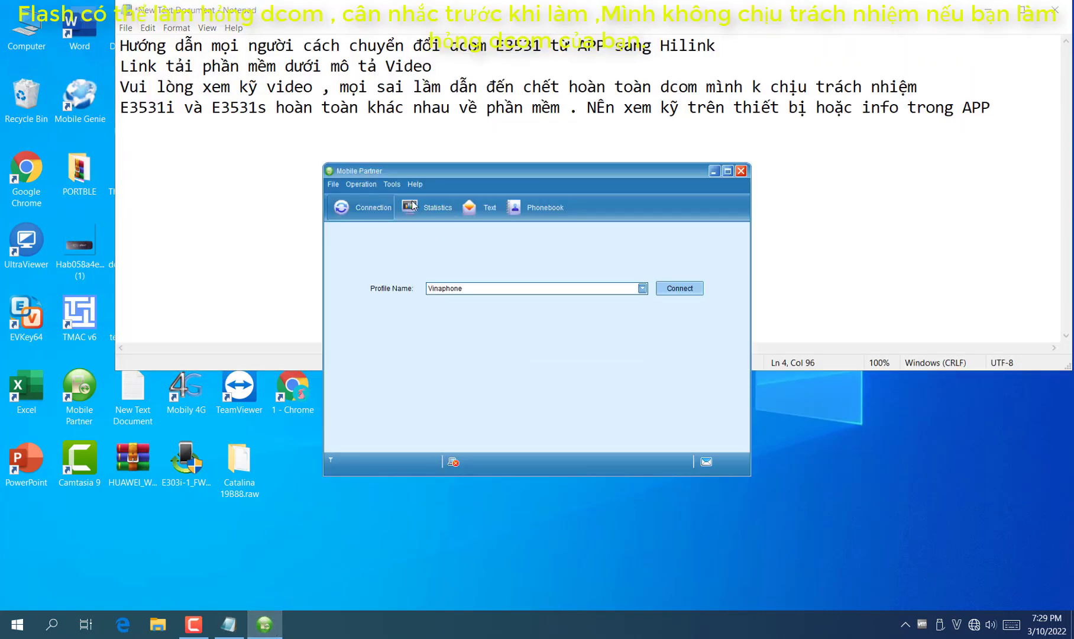
left_click(393, 185)
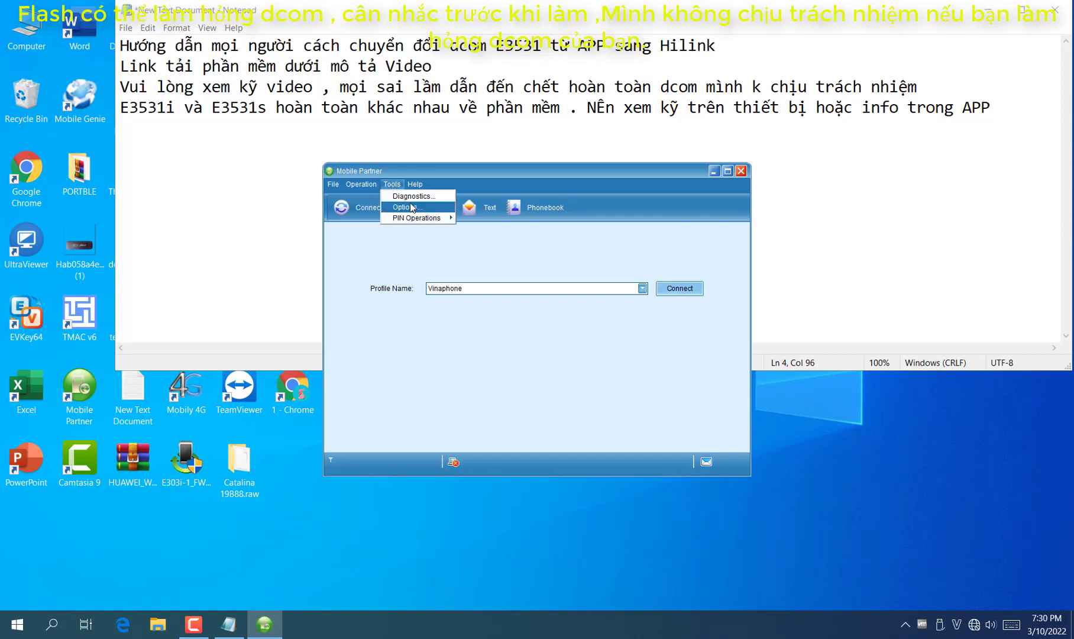
left_click(415, 199)
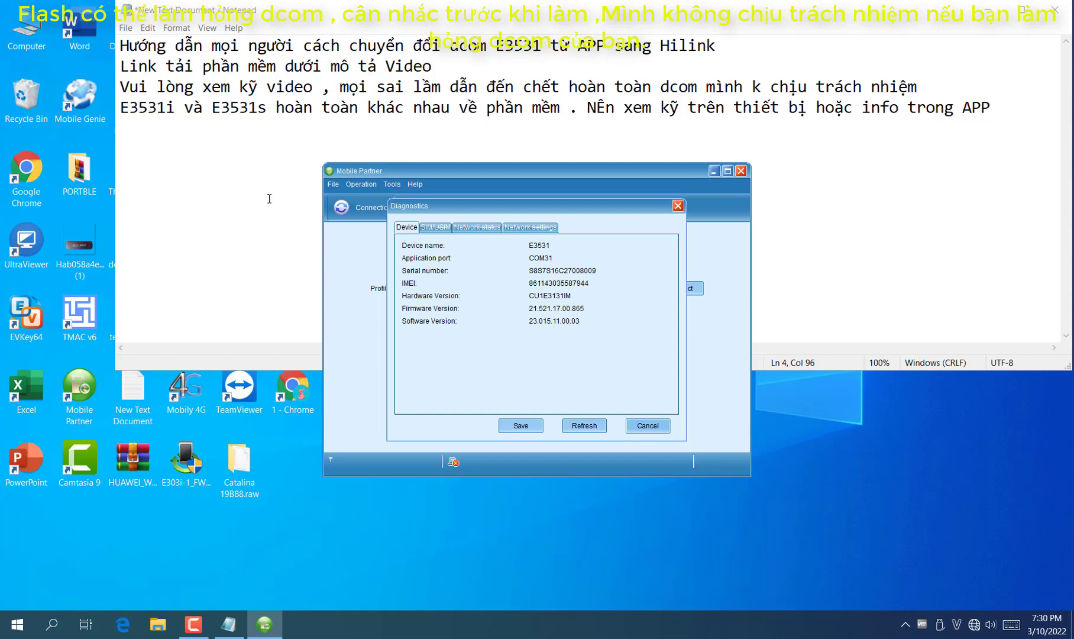
Add the line 'E3131IM là i' to the Notepad guide
left_click(238, 183)
key("Return")
type("E313")
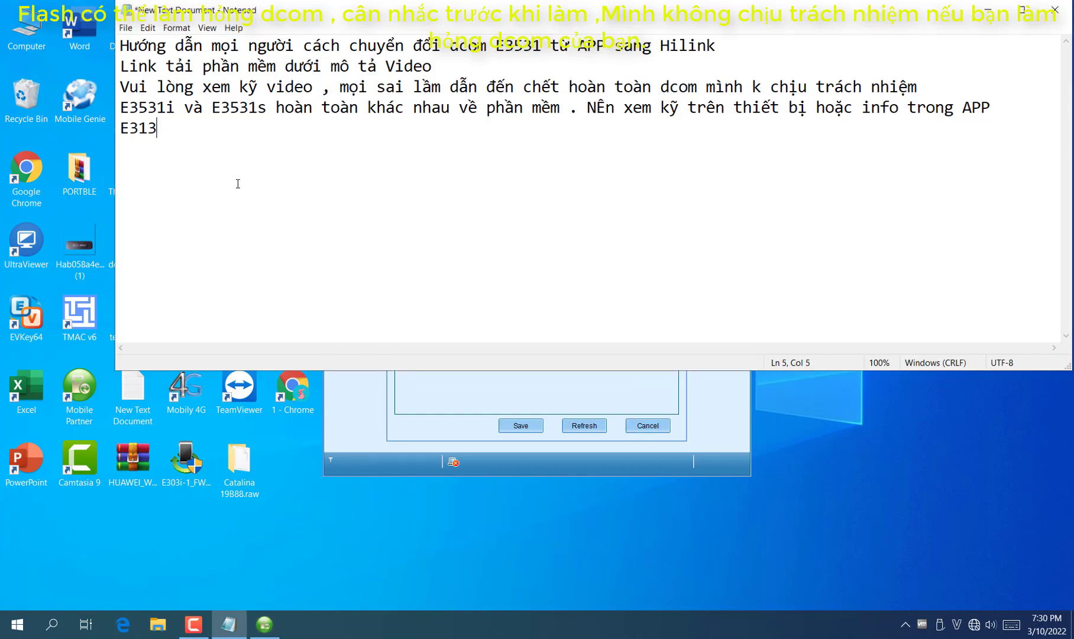
type("1IM là i .")
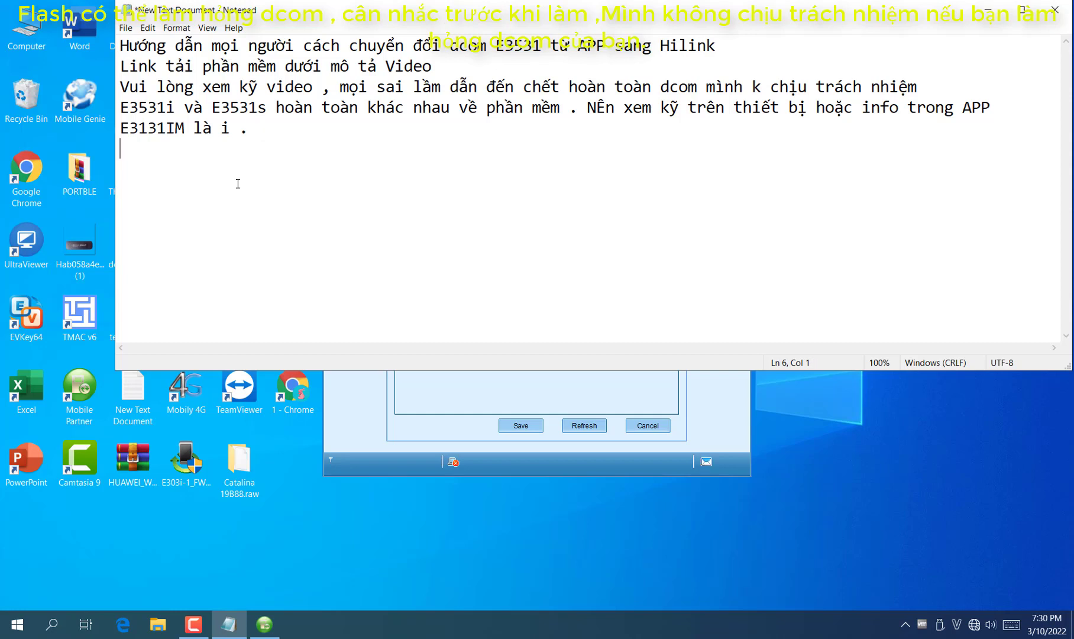
Close the diagnostics and Mobile Partner, then minimize Notepad
left_click(482, 399)
left_click(648, 425)
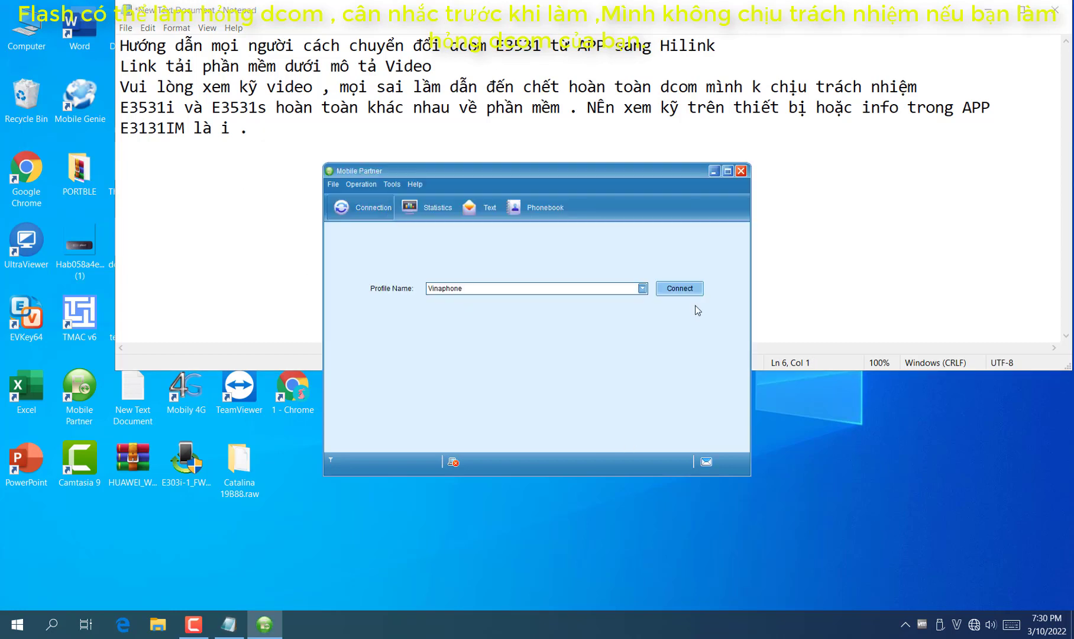
left_click(741, 171)
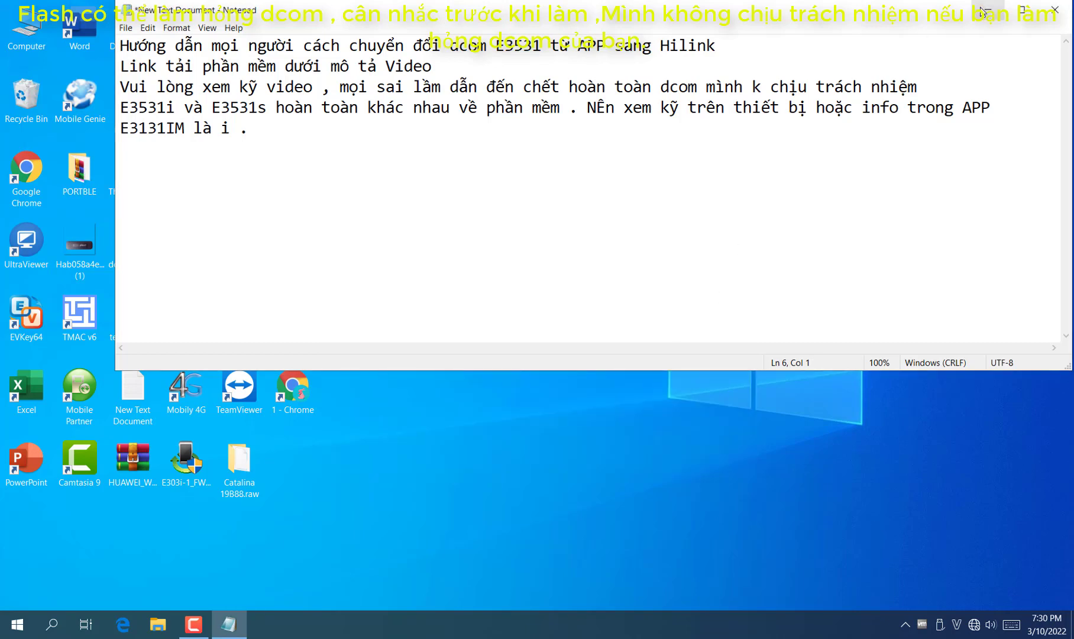
left_click(988, 10)
Install the HUAWEI DataCard Driver 5.05.01.00 from its archive in E3531 > Driver
double_click(400, 105)
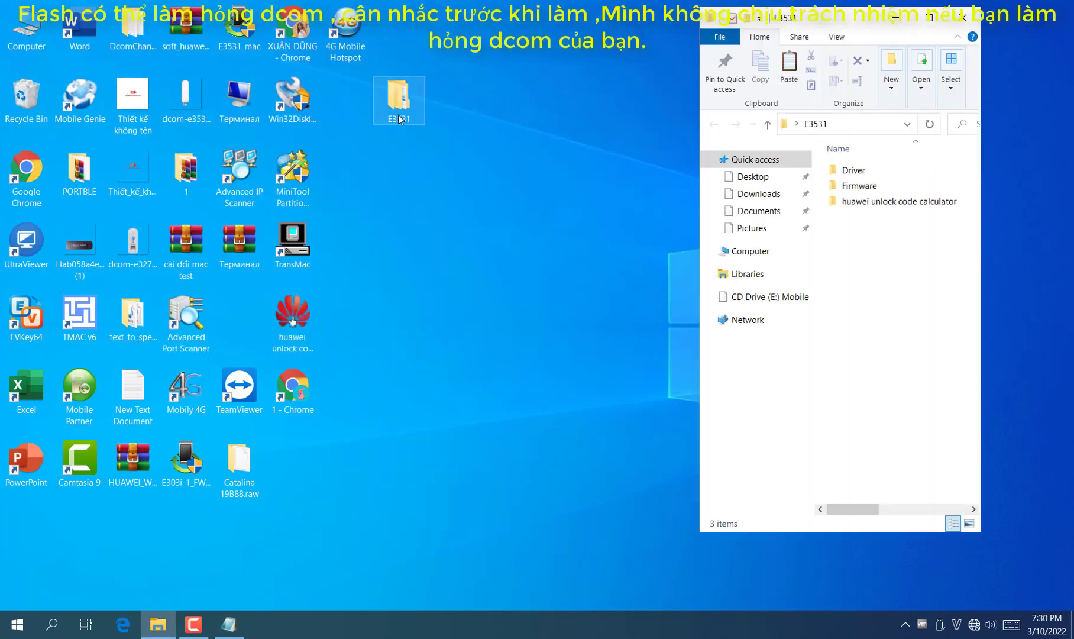
double_click(859, 172)
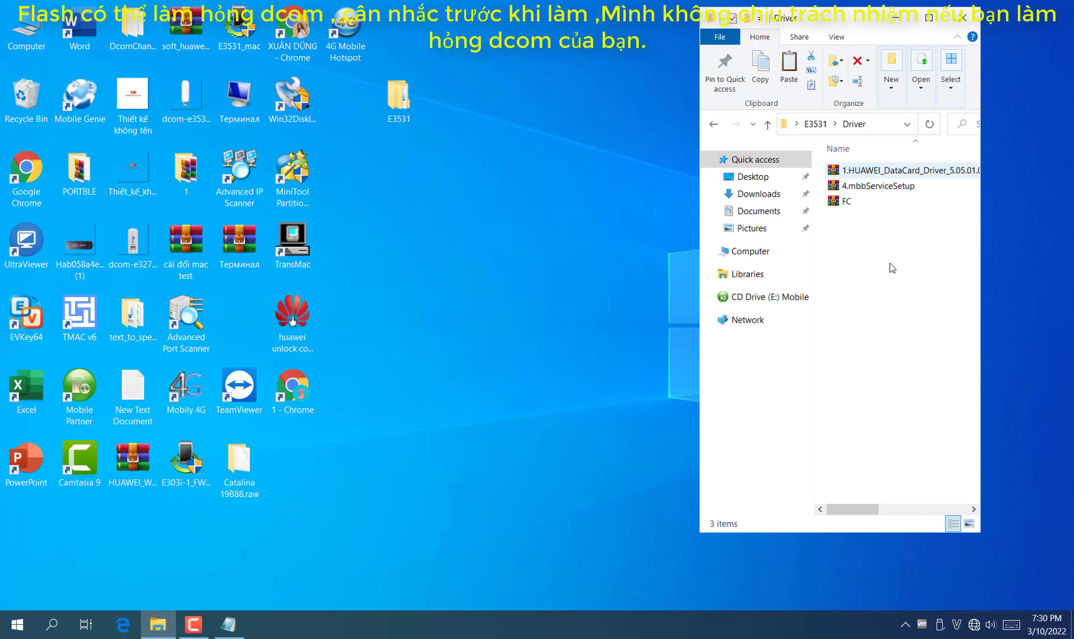
double_click(875, 171)
key("Down")
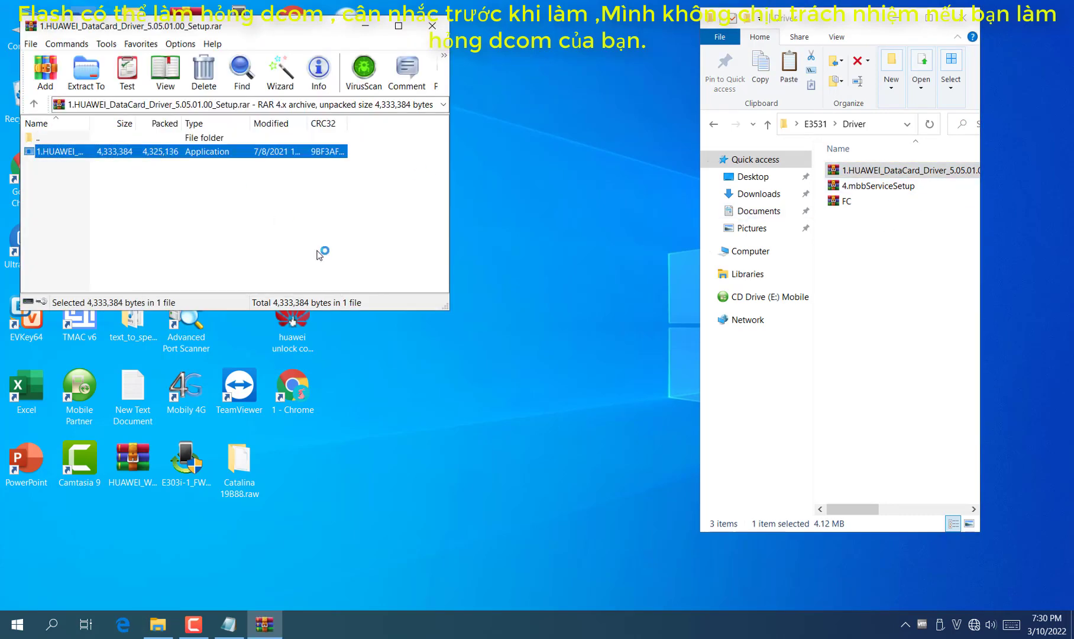
key("Return")
left_click(603, 426)
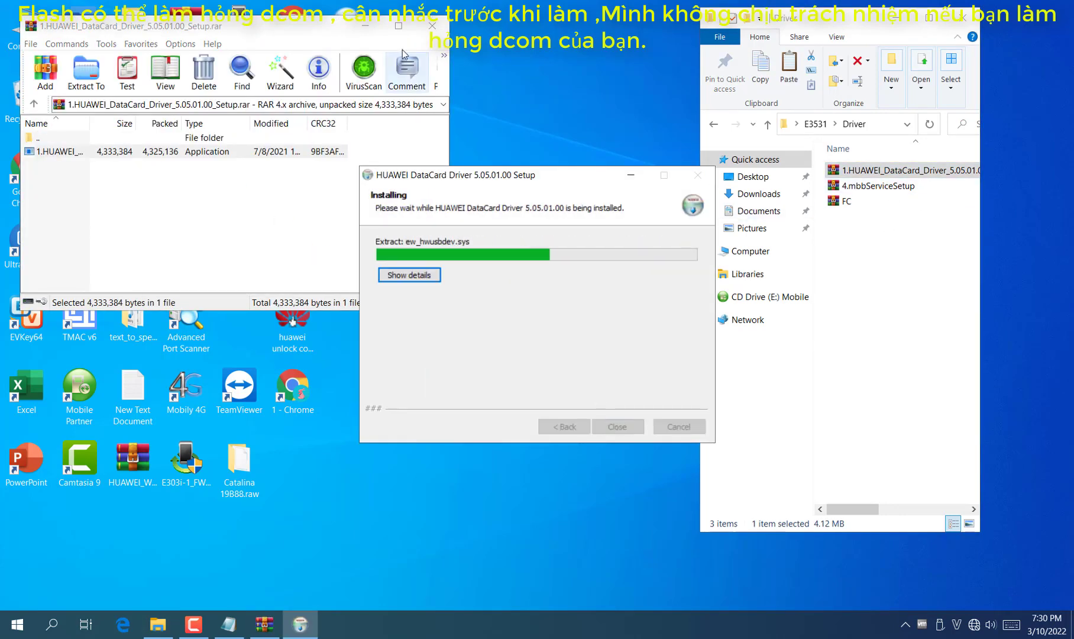
left_click(432, 26)
left_click(629, 425)
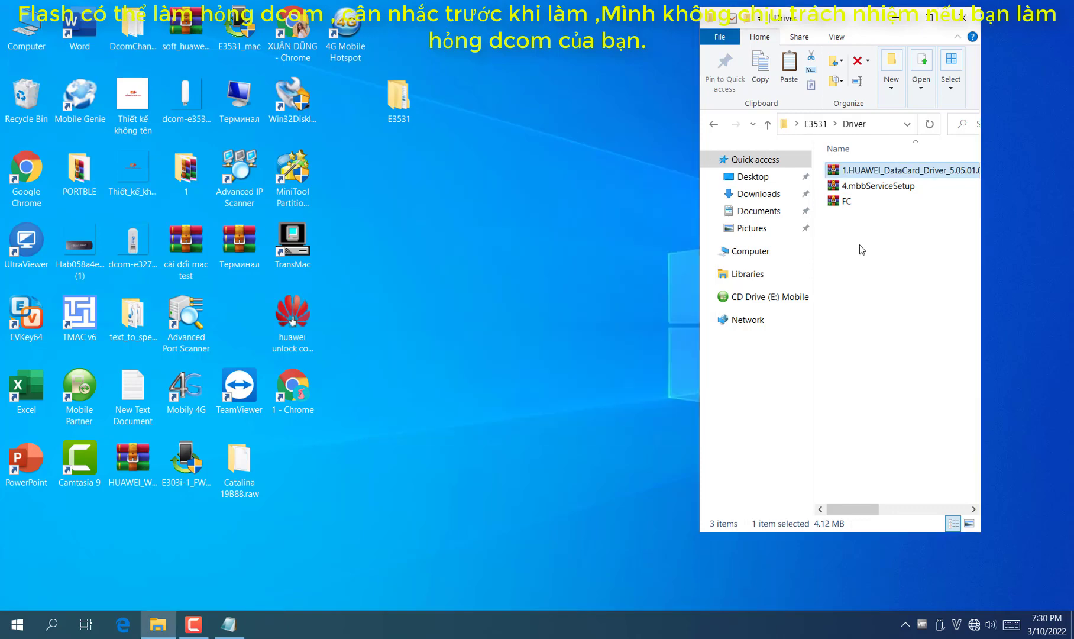
Open the mbbServiceSetup archive, then close it without installing
left_click(878, 185)
key("Return")
key("Down")
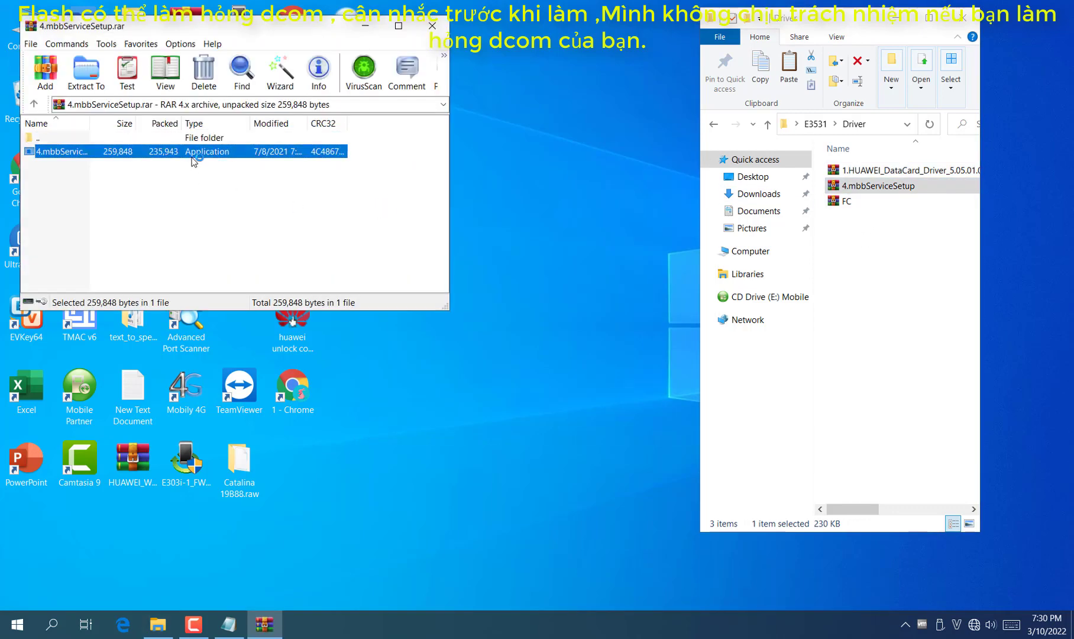
key("F2")
left_click(155, 180)
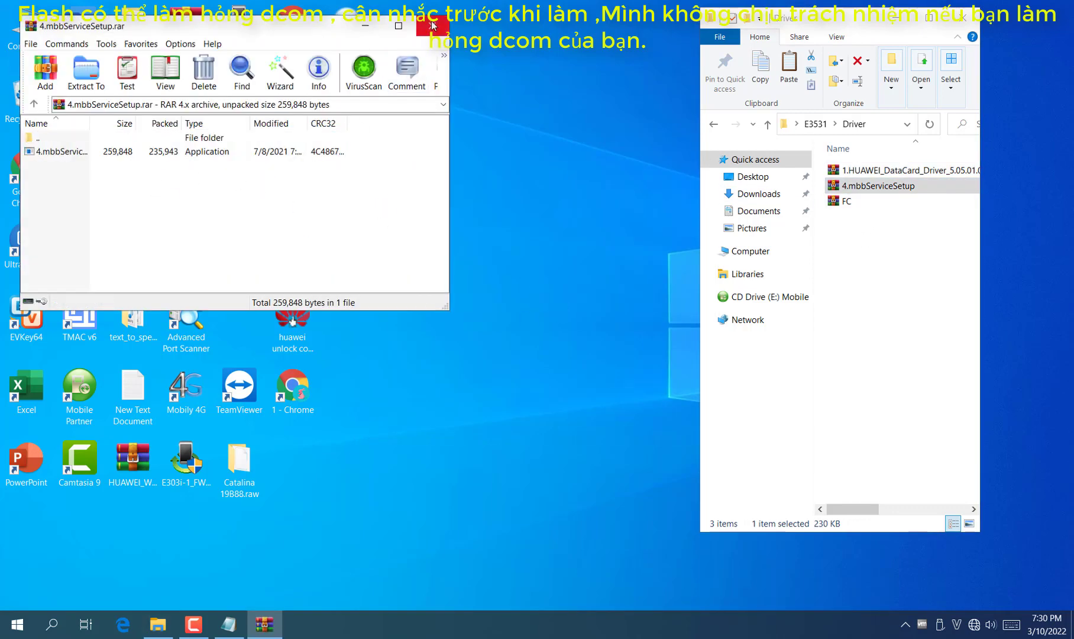
left_click(432, 26)
Install the FC Serial Driver 1.2.0.0 from the FC archive
key("Down")
key("Return")
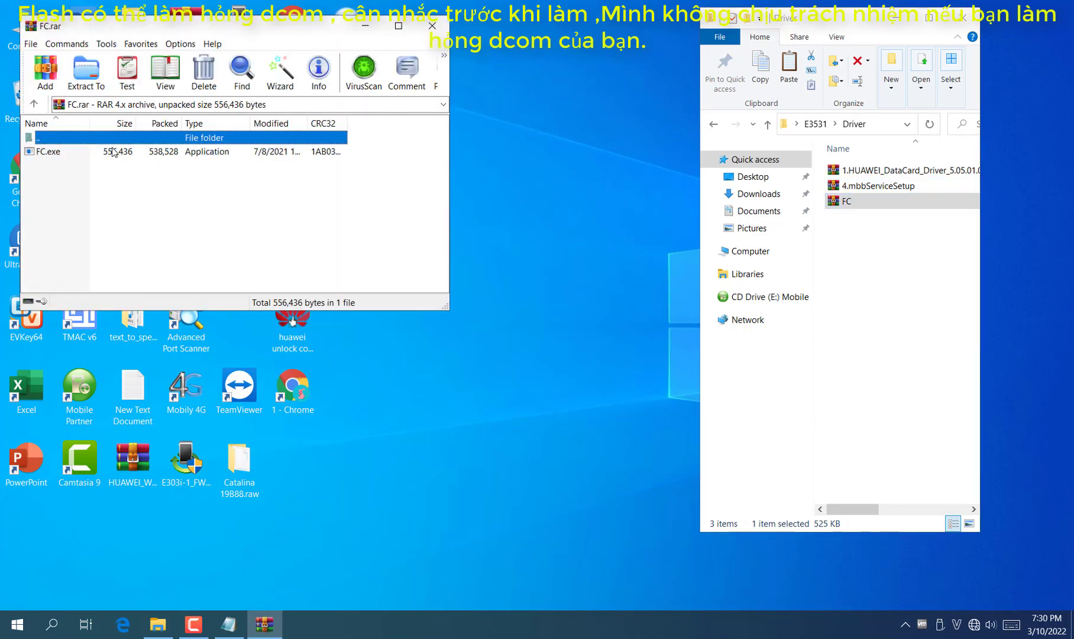
double_click(113, 150)
left_click(618, 426)
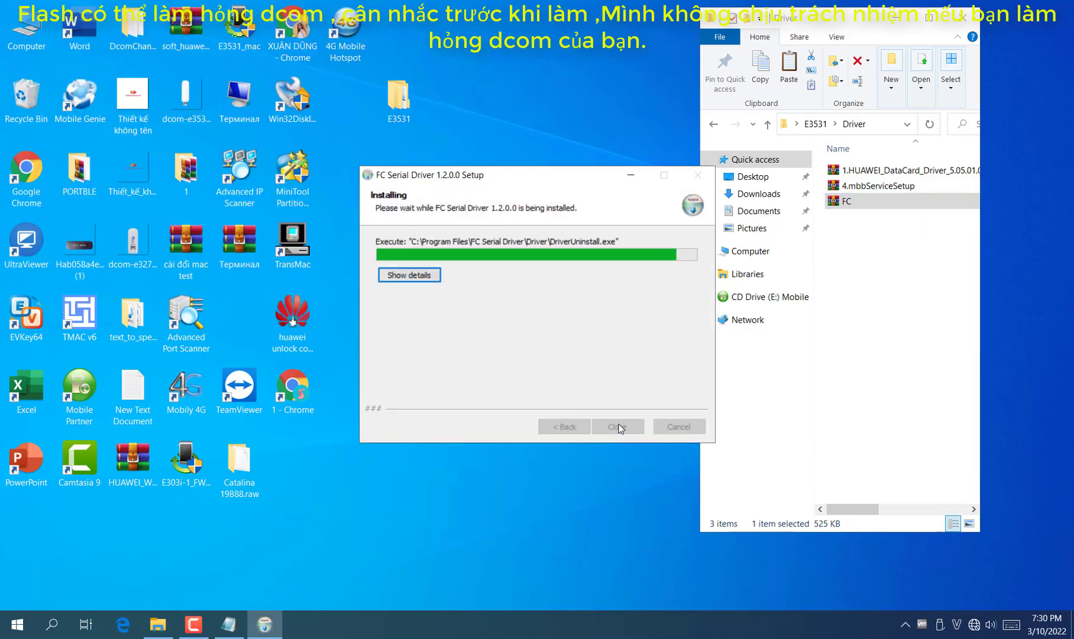
left_click(618, 427)
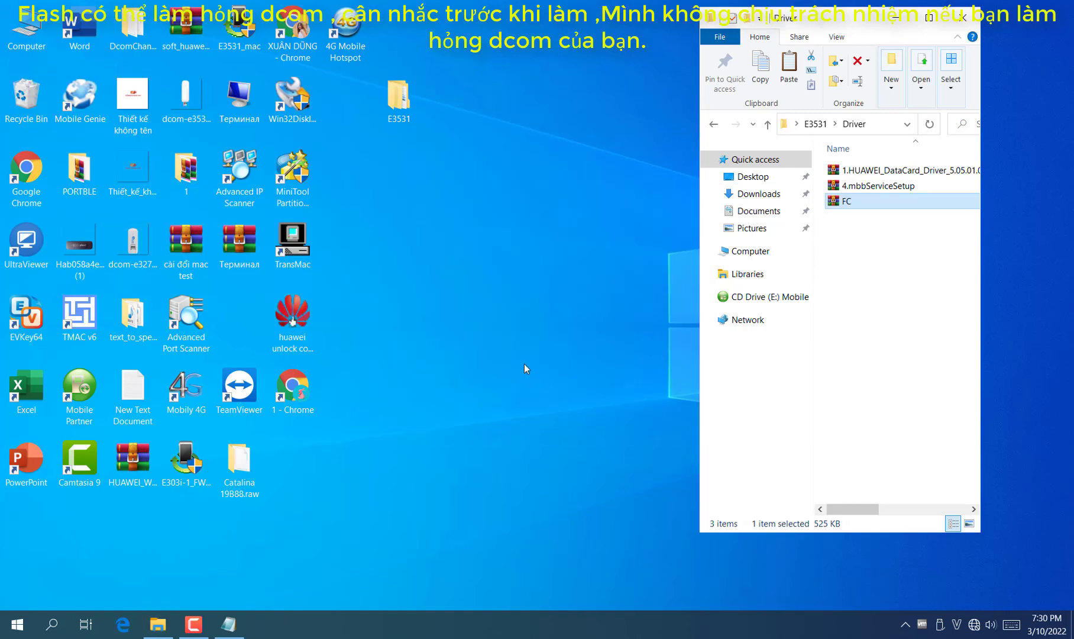
Launch the Huawei unlock code calculator from its folder and move it to the lower left
left_click(714, 124)
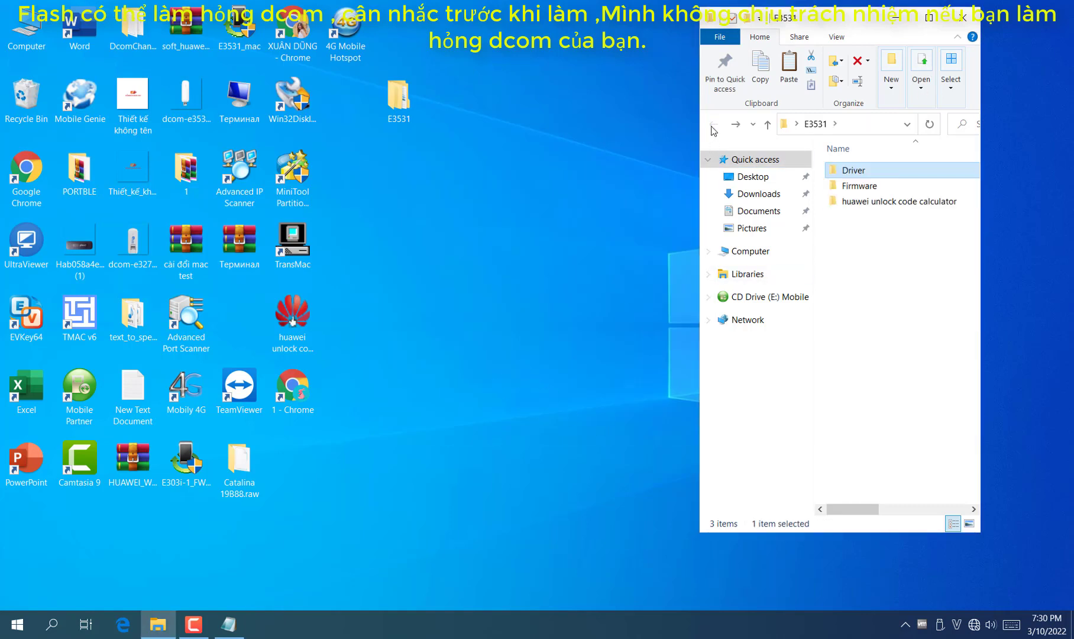
double_click(889, 202)
double_click(872, 171)
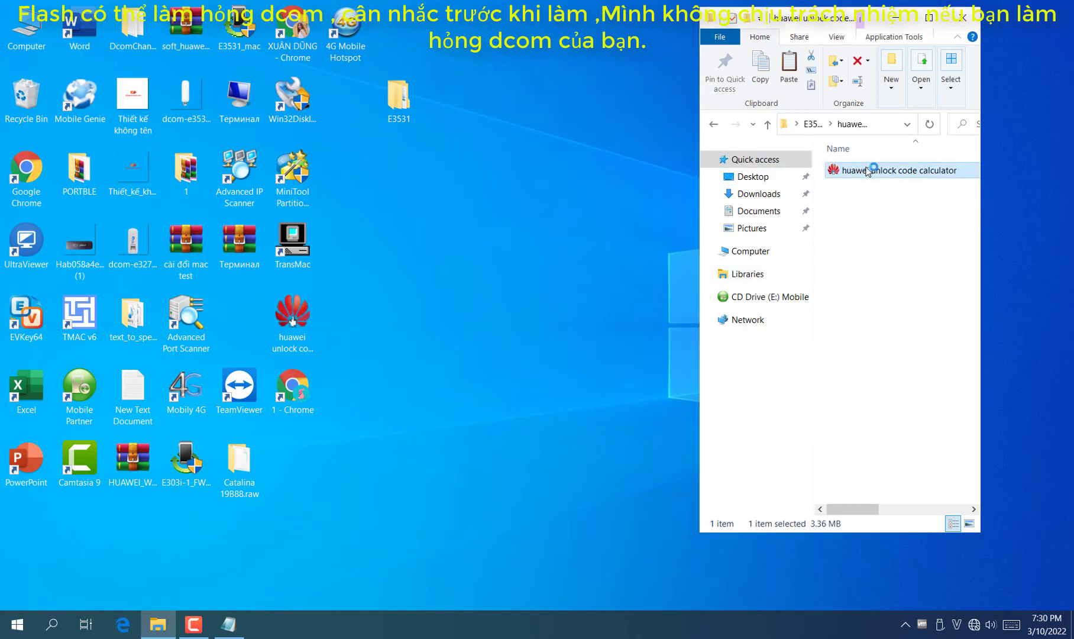
left_click_drag(521, 225, 120, 416)
left_click(713, 124)
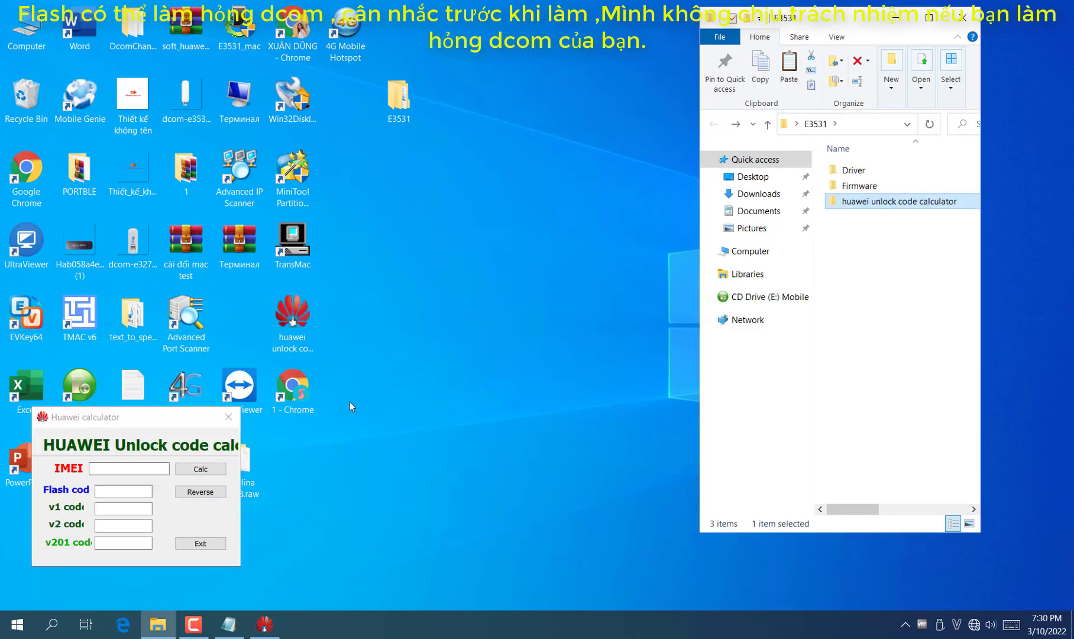
right_click(408, 359)
left_click(420, 402)
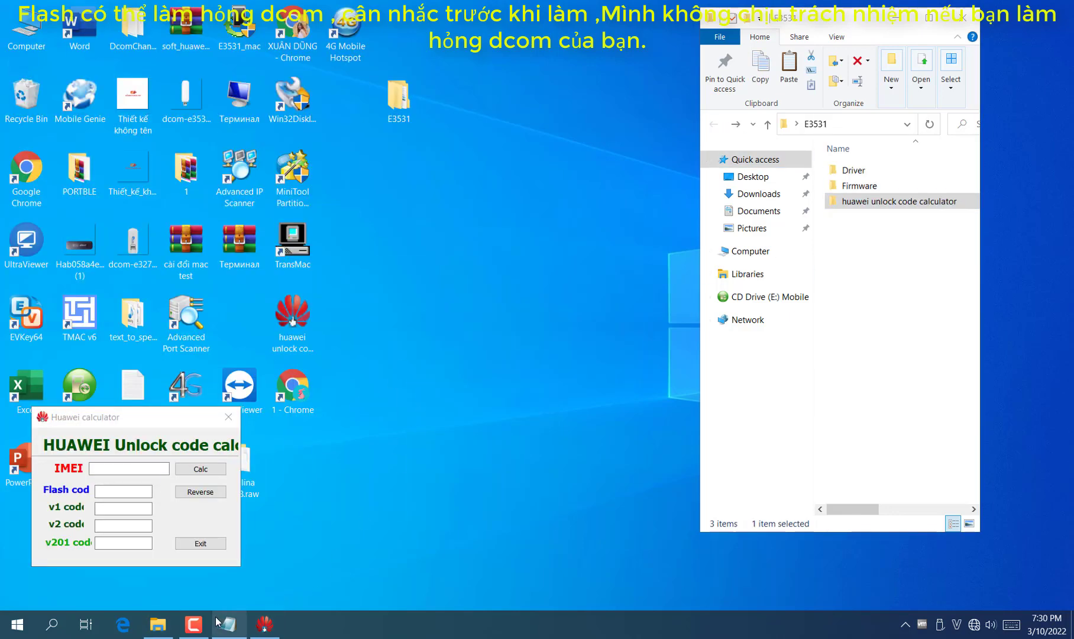
Add a guide line: use Huawei Calculator to get the dcom flash code
mouse_move(234, 632)
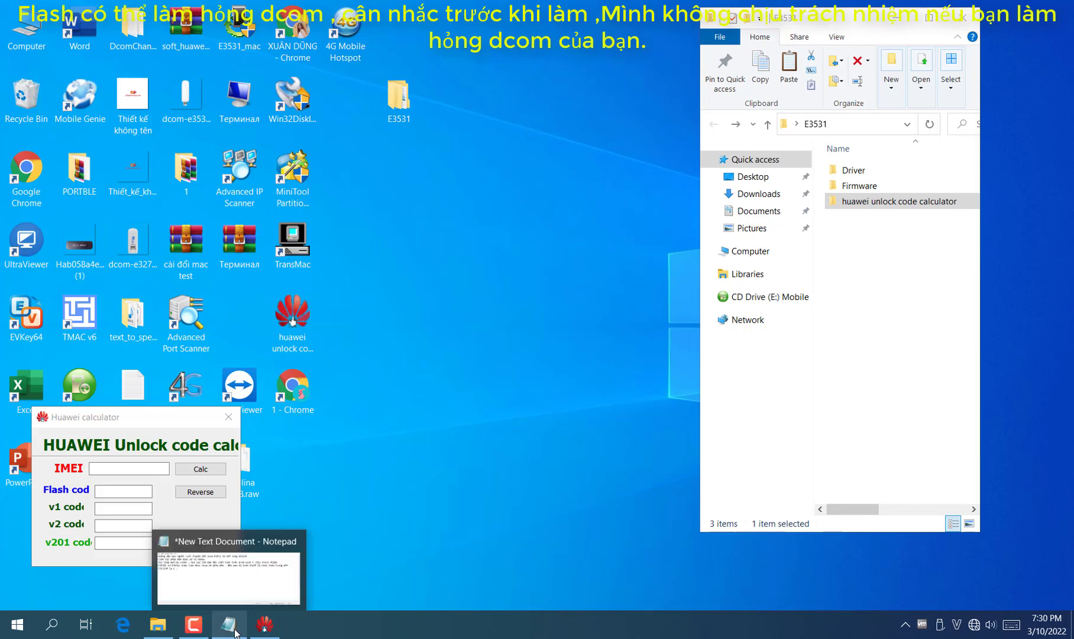
left_click(235, 632)
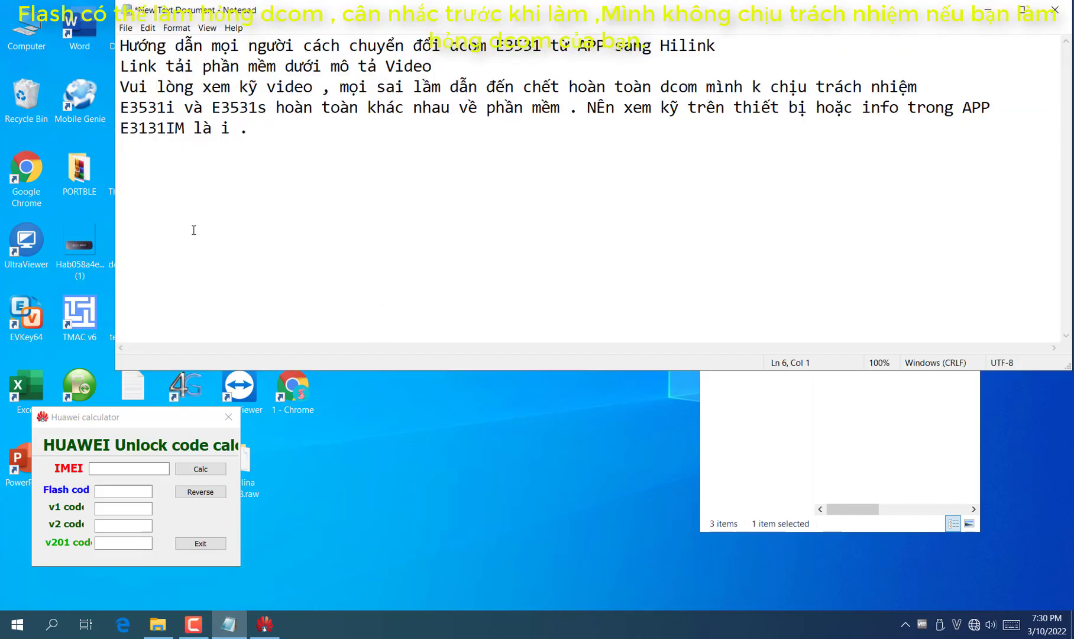
type("Huawei Calculator")
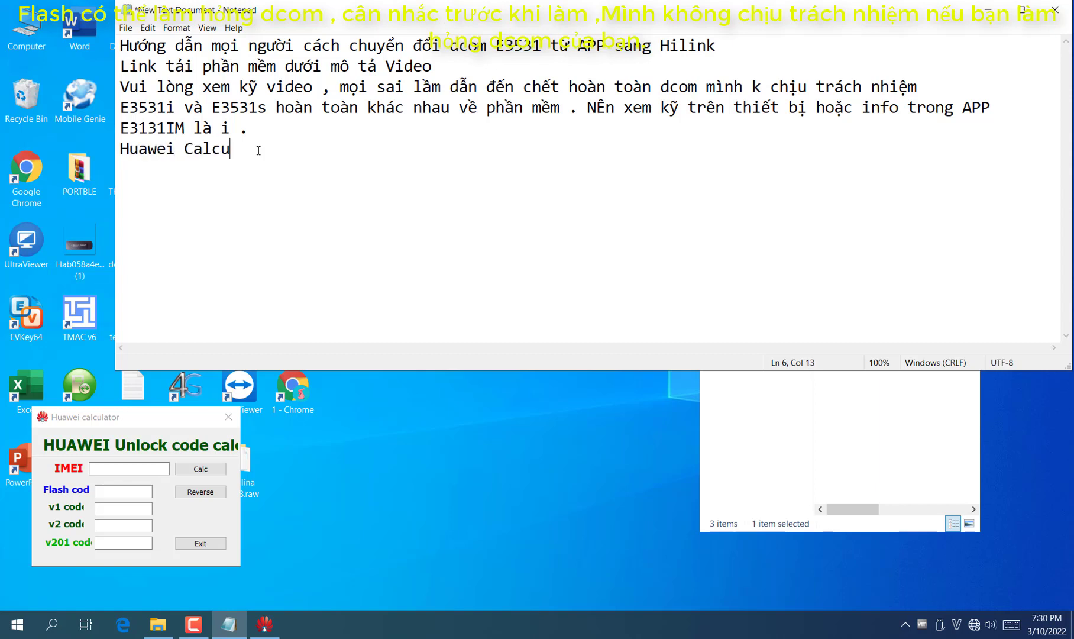
key("BackSpace")
key("BackSpace")
type("or , để lấy")
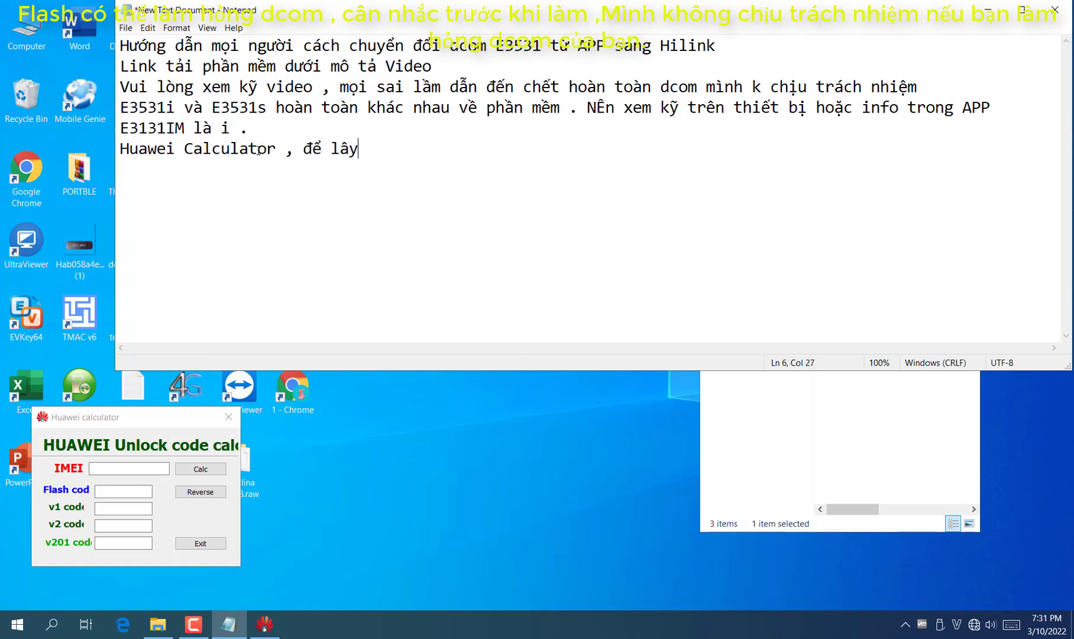
type(" ma fláh")
type("sh dcom")
key("Return")
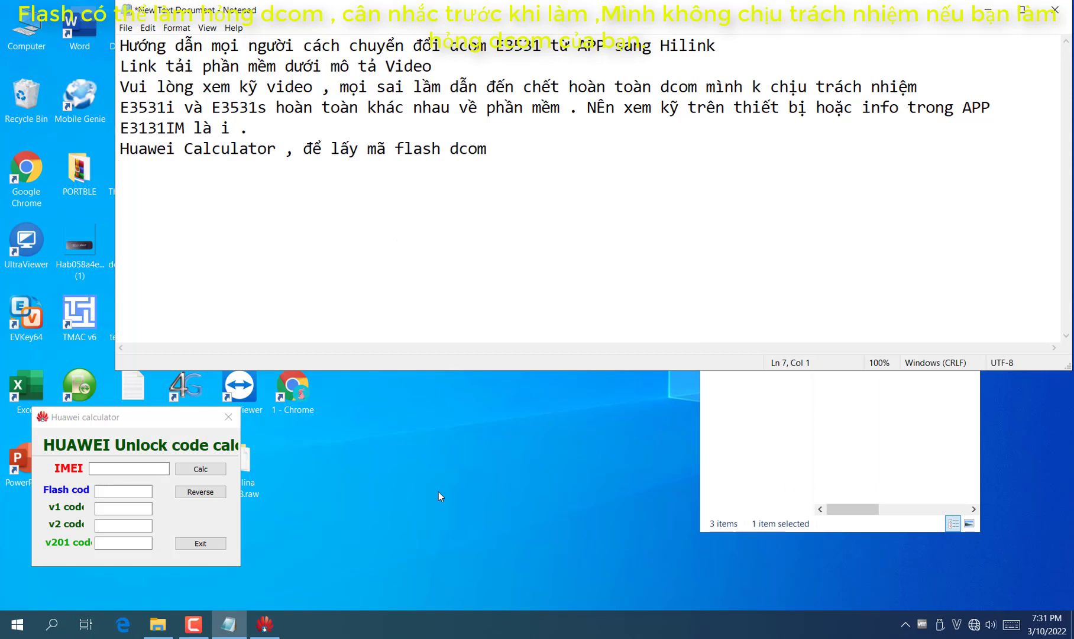
Add the line 'ghi imei và bấm calc' and minimize Notepad
type("la")
key("BackSpace")
key("BackSpace")
type("ghi imei và")
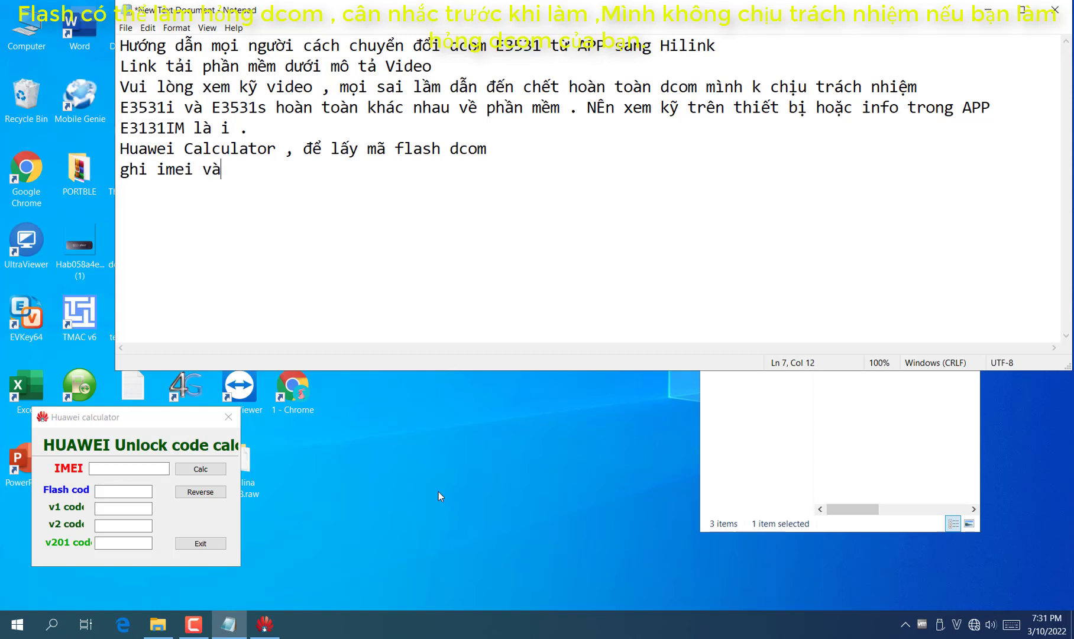
type(" bấm calc")
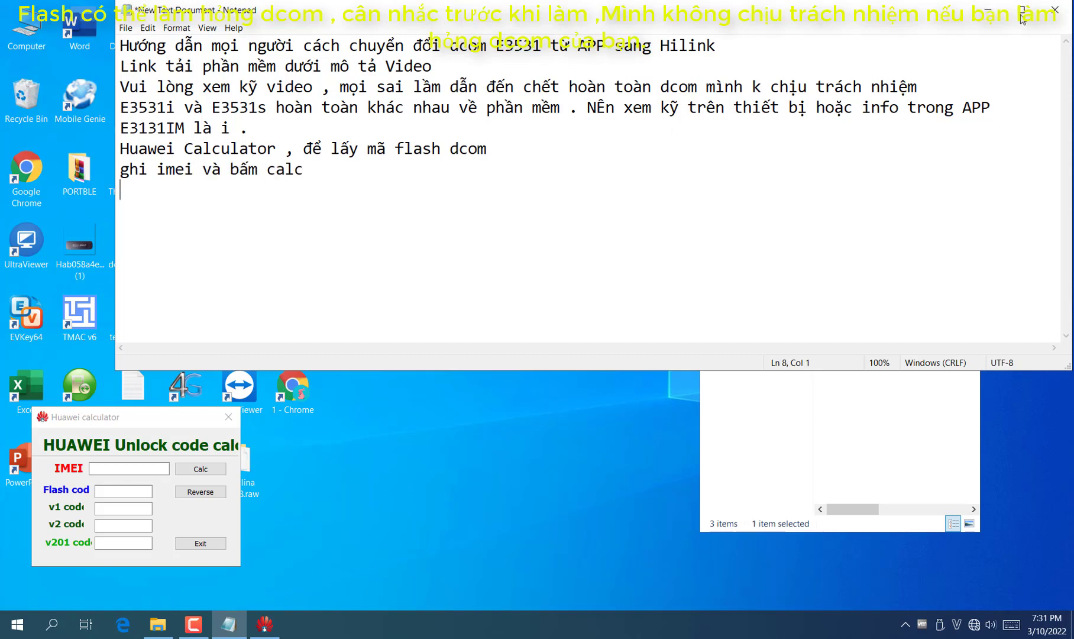
left_click(988, 9)
right_click(484, 382)
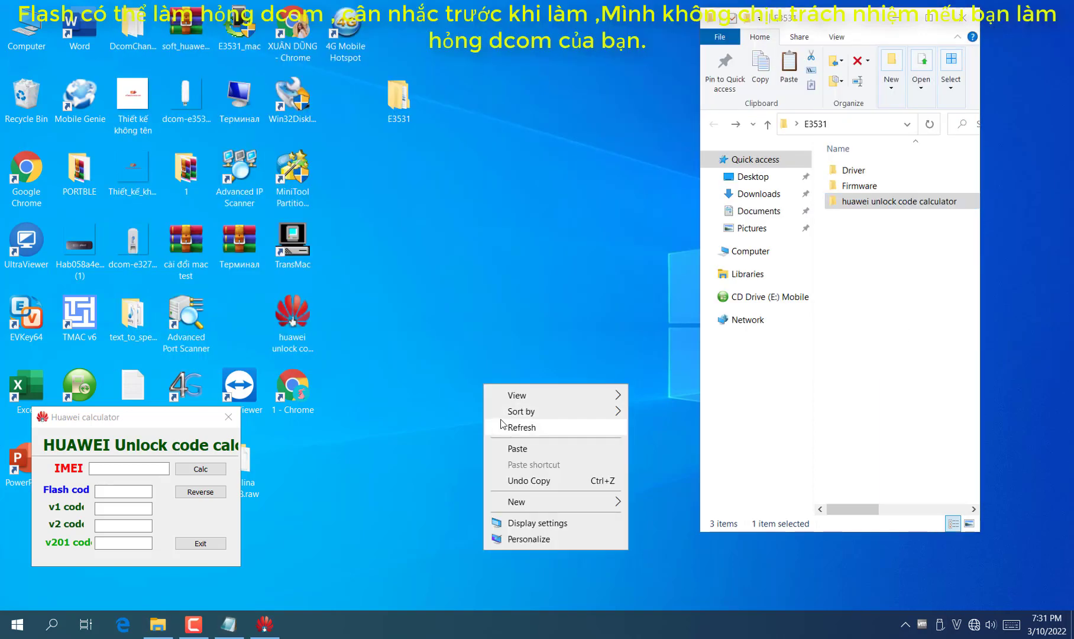
Check Network & Internet settings, close them, and relaunch Mobile Partner
left_click(502, 425)
right_click(984, 627)
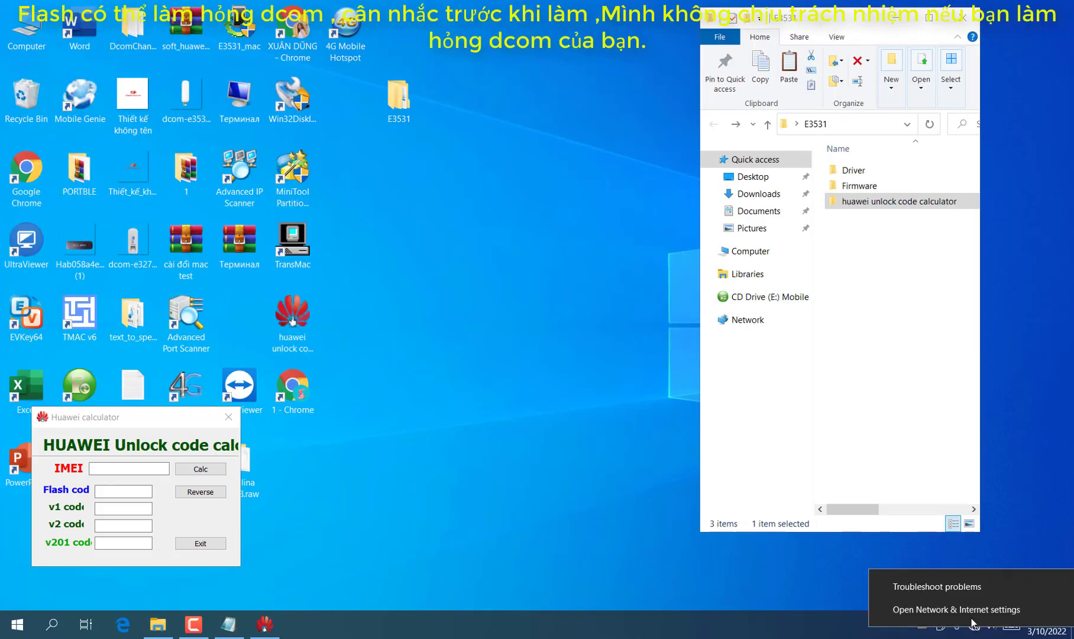
left_click(970, 609)
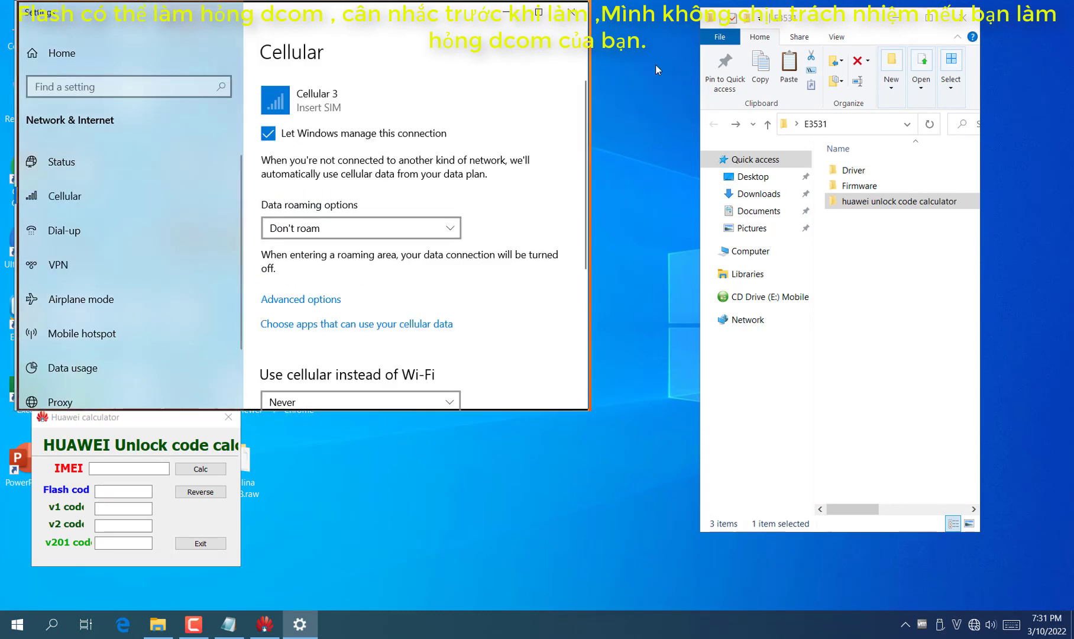
left_click_drag(449, 11, 698, 59)
left_click(821, 60)
double_click(79, 384)
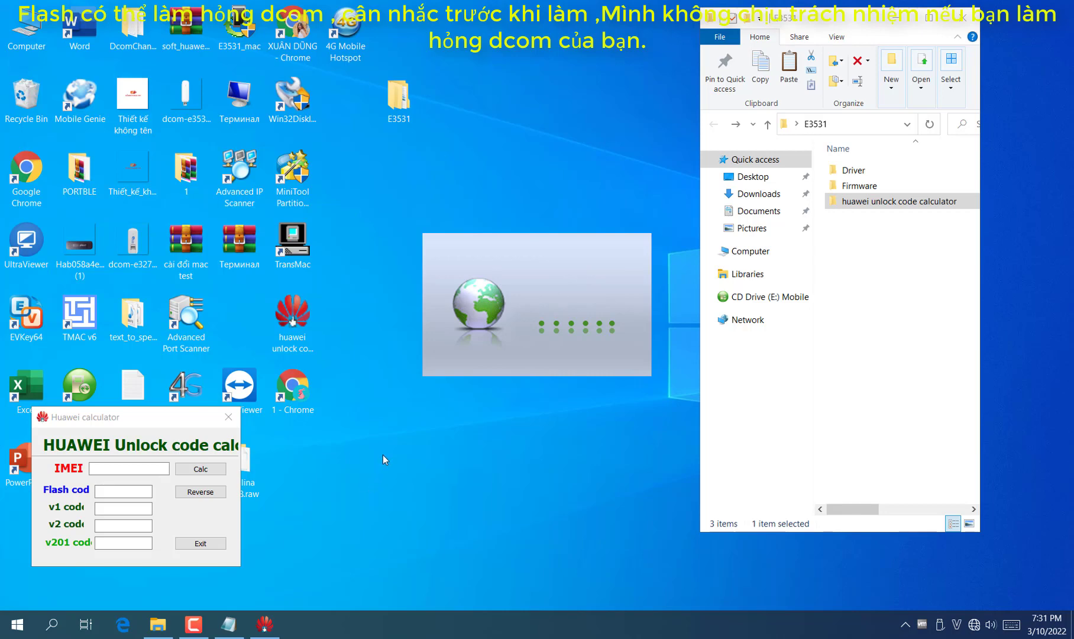
Add a guide line saying a SIM is optional, but leaving it out is recommended
left_click(229, 624)
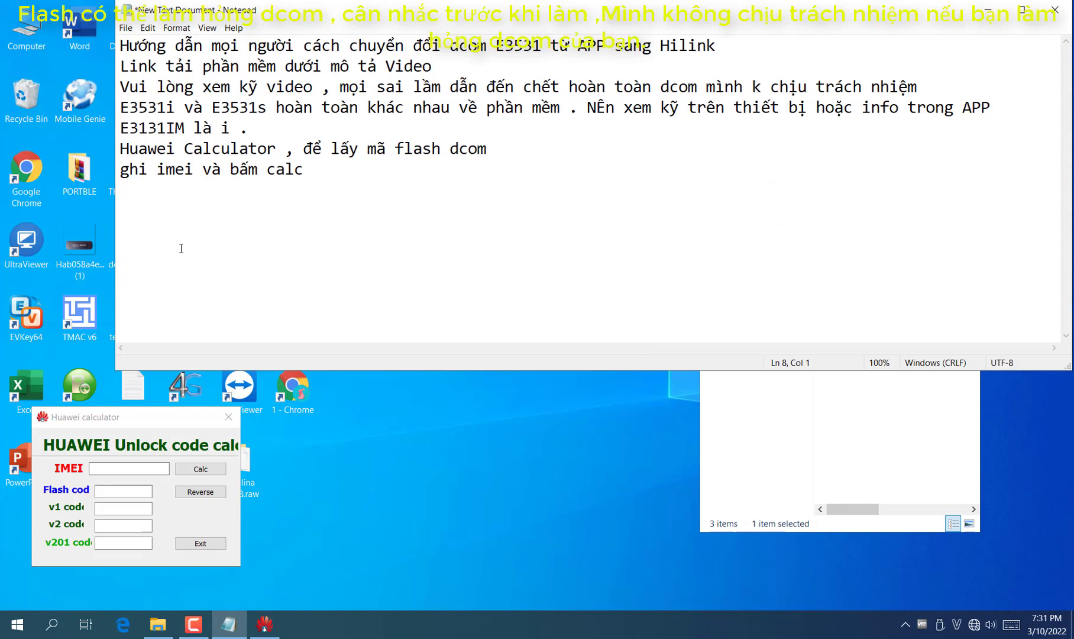
type("Có thể lăpsi")
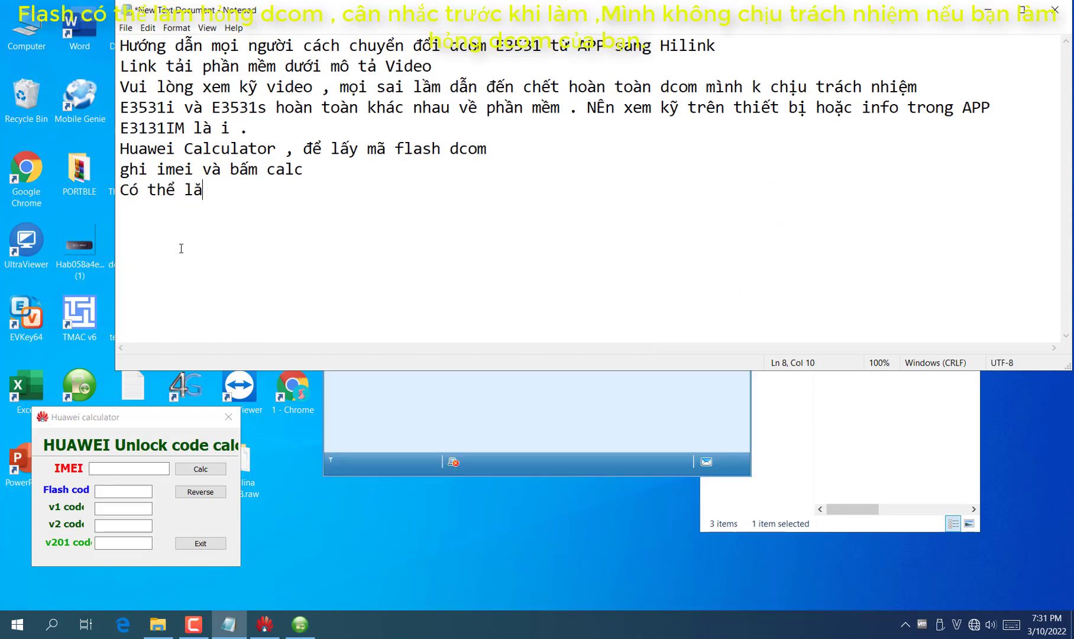
key("BackSpace")
key("BackSpace")
type("s sim hoaặc không ")
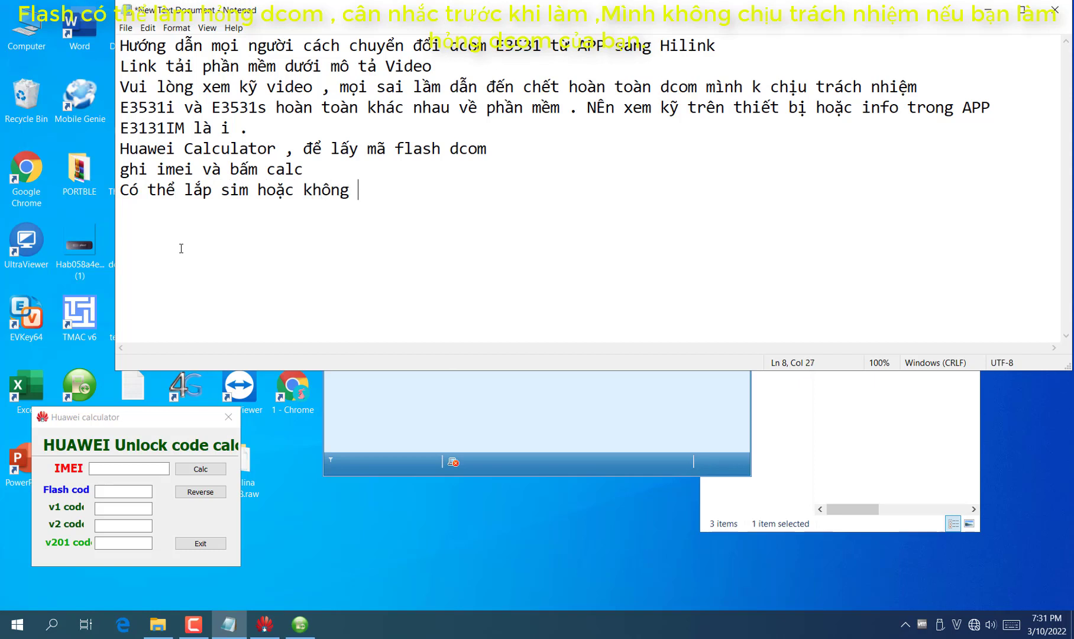
type("lăp sim tuỳ ")
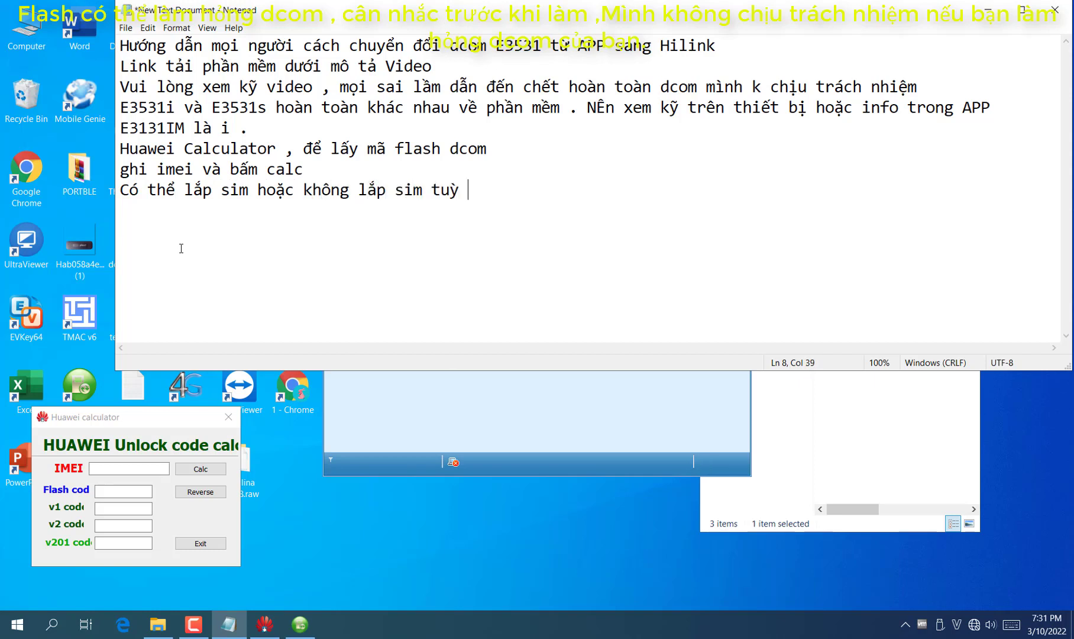
type("các bạn. khu")
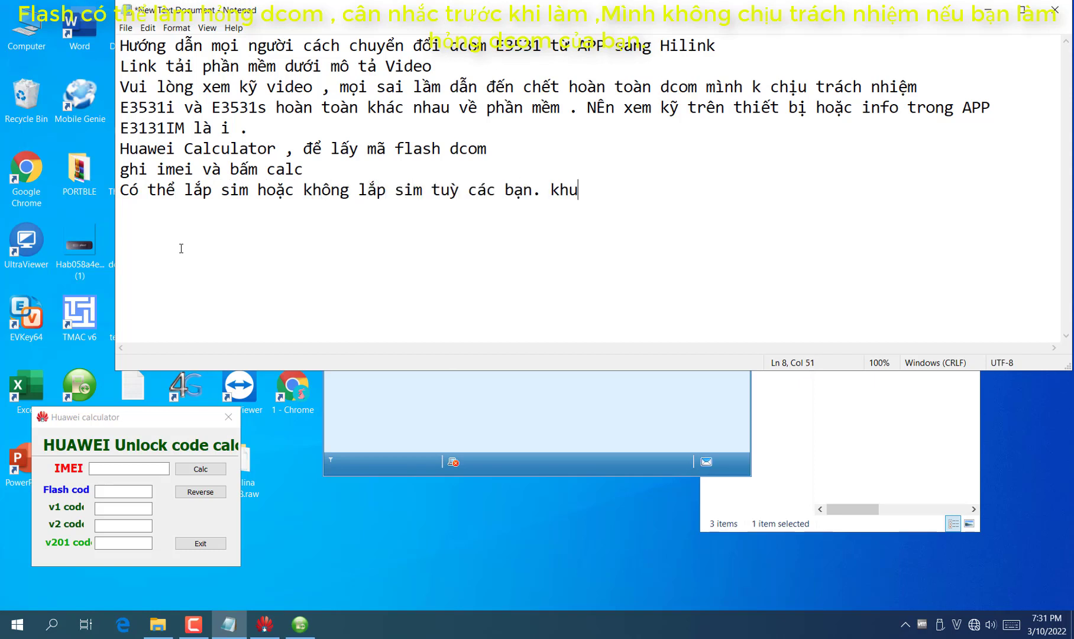
type("yến khích kho")
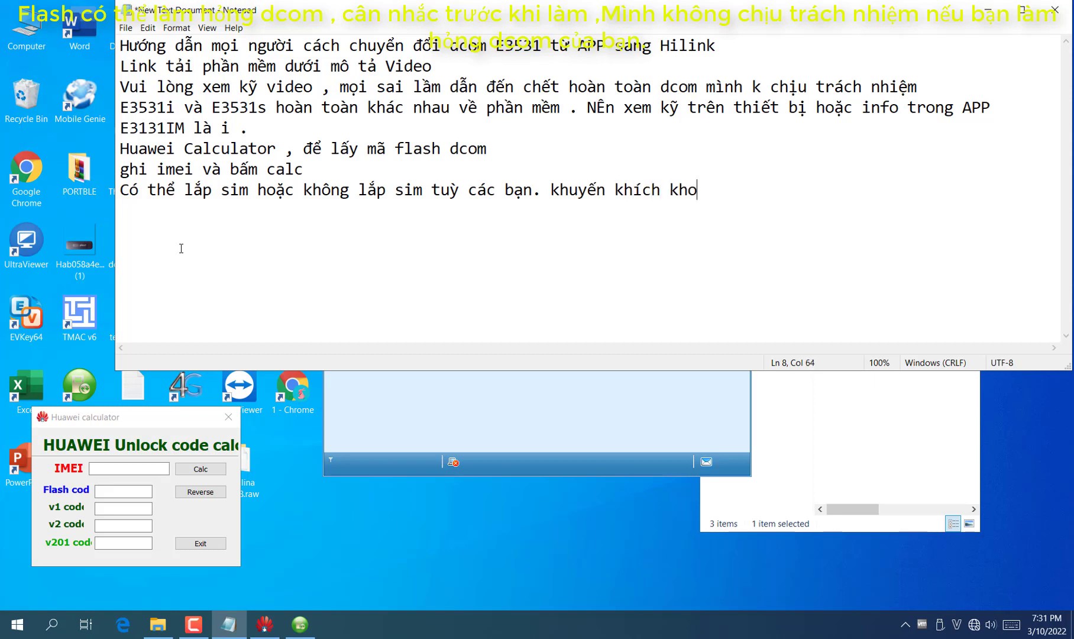
key("BackSpace")
type("ông lắp sim")
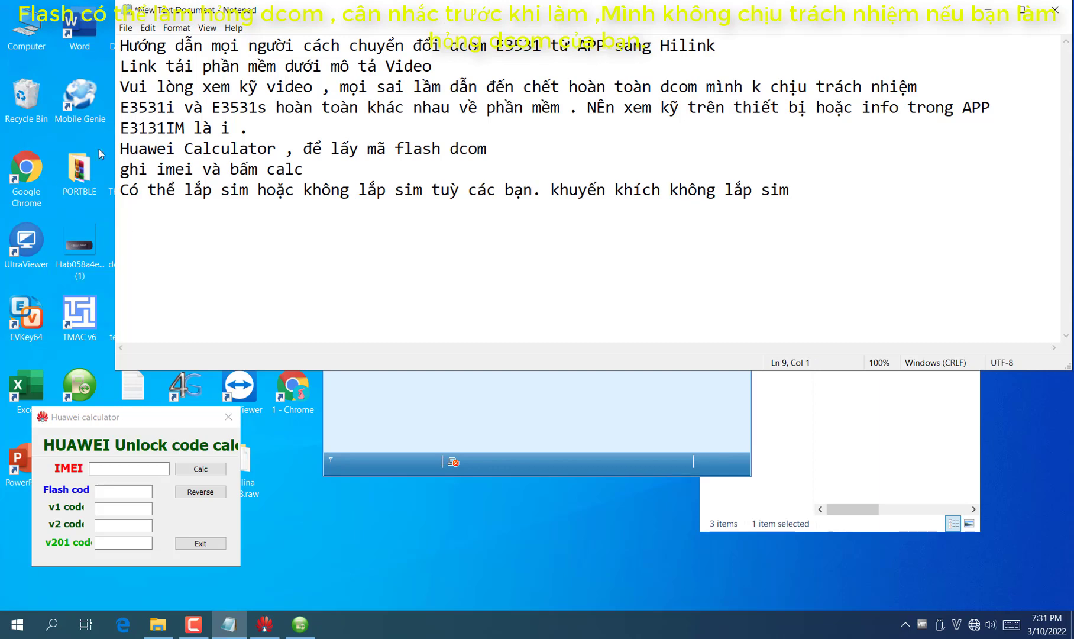
key("Return")
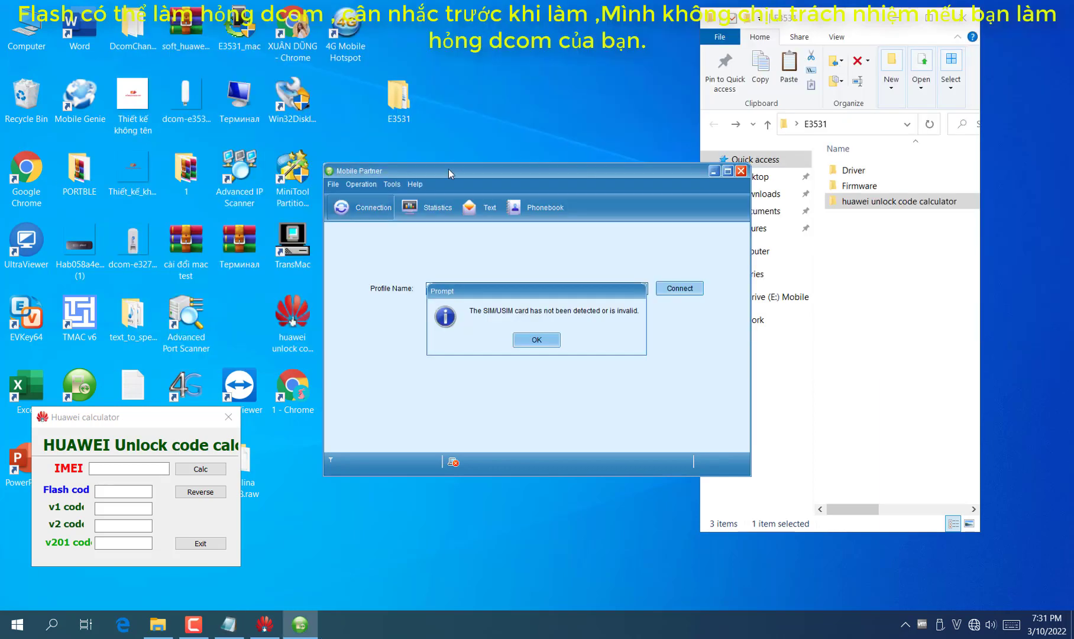
Dismiss the SIM warning and open Tools > Diagnostics to show the modem's IMEI
left_click(988, 10)
left_click(526, 340)
left_click(391, 184)
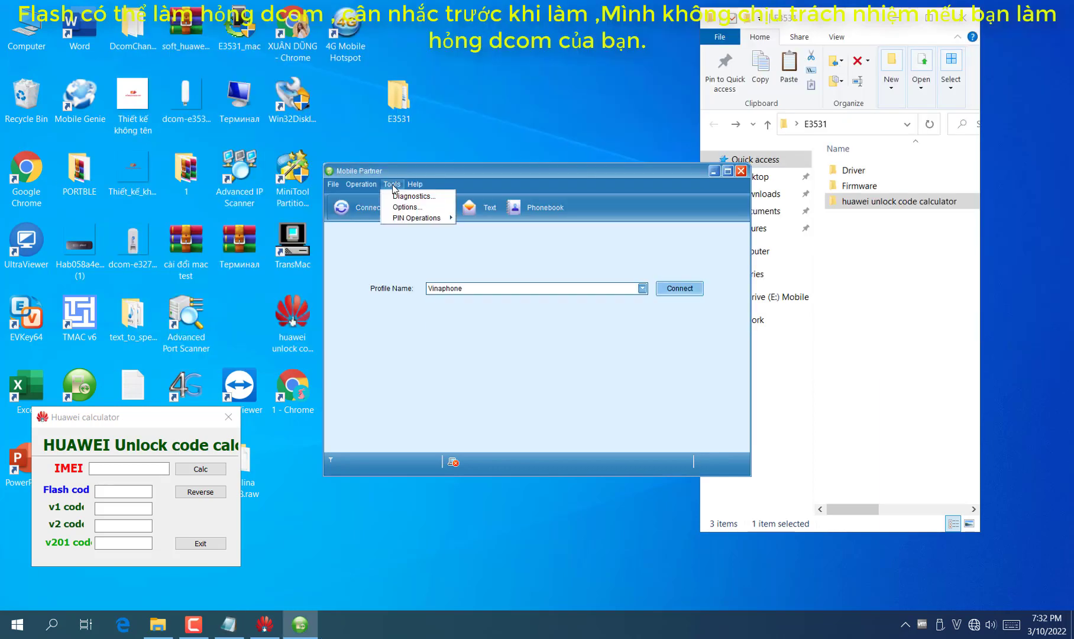
left_click(392, 183)
left_click(392, 184)
left_click(408, 199)
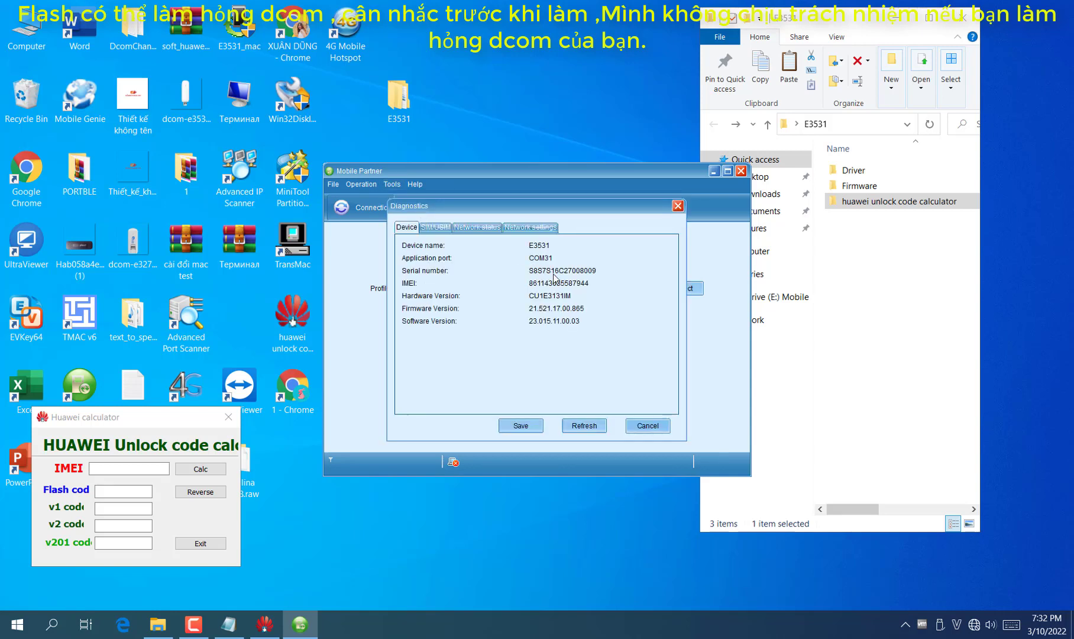
Enter the modem's IMEI in the calculator, calculate the codes, and close Mobile Partner
left_click(127, 469)
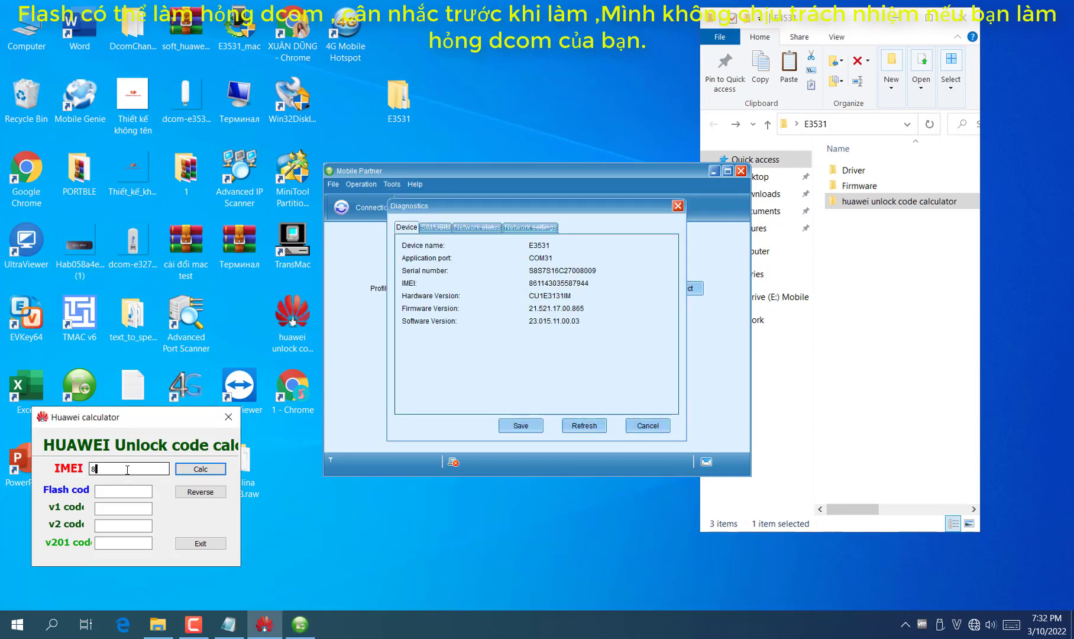
type("8611432")
double_click(127, 469)
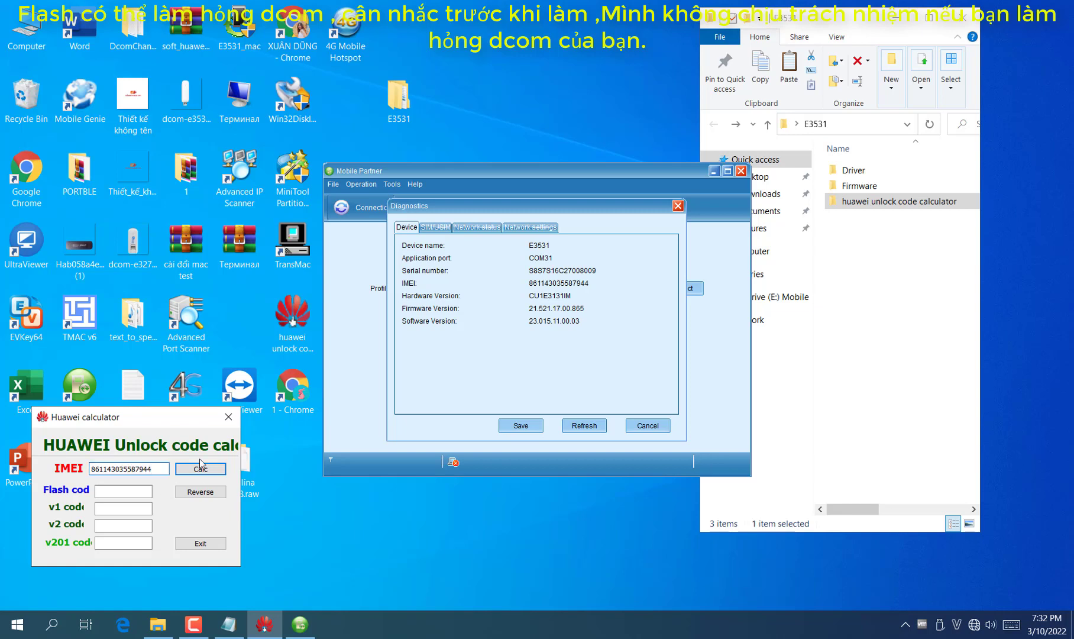
left_click(200, 468)
left_click(678, 206)
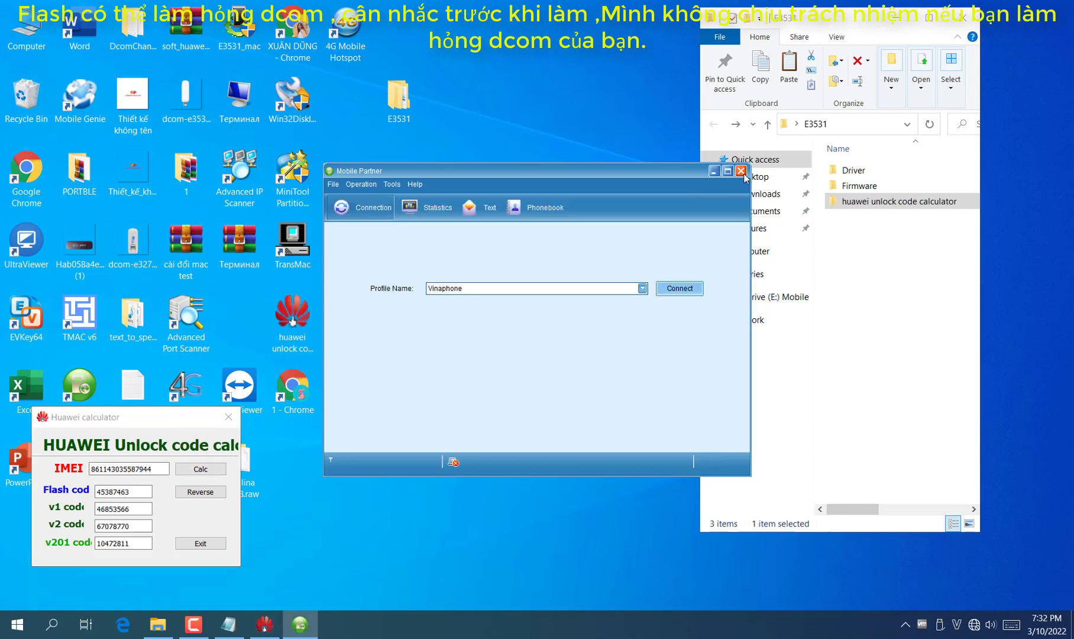
left_click(741, 170)
Open Firmware > E3531i and select the B1.e3531i_fw_update file
double_click(863, 186)
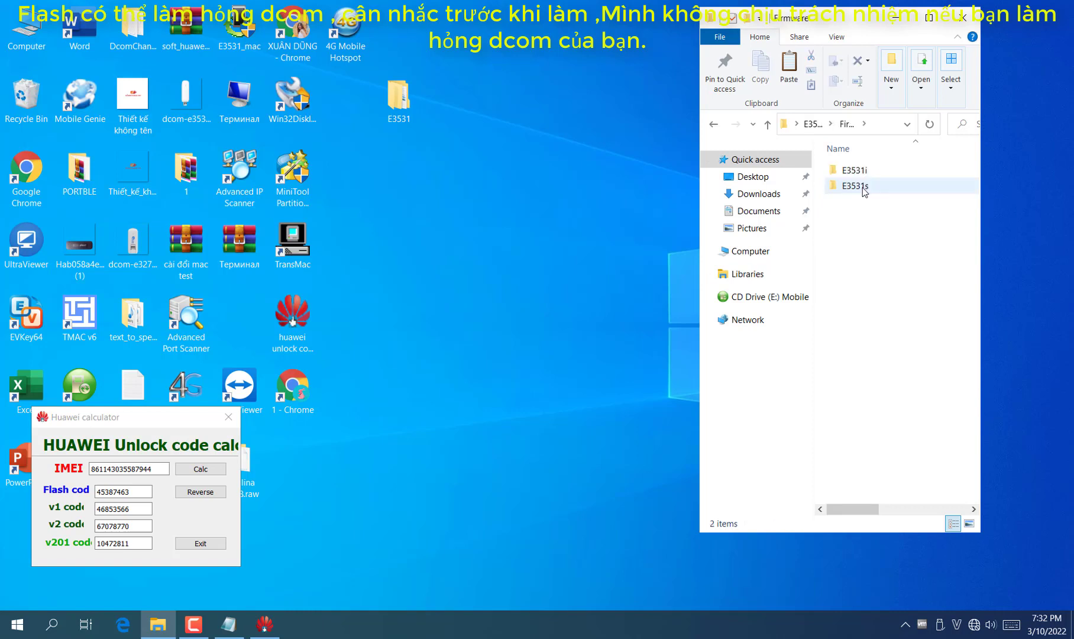
double_click(861, 171)
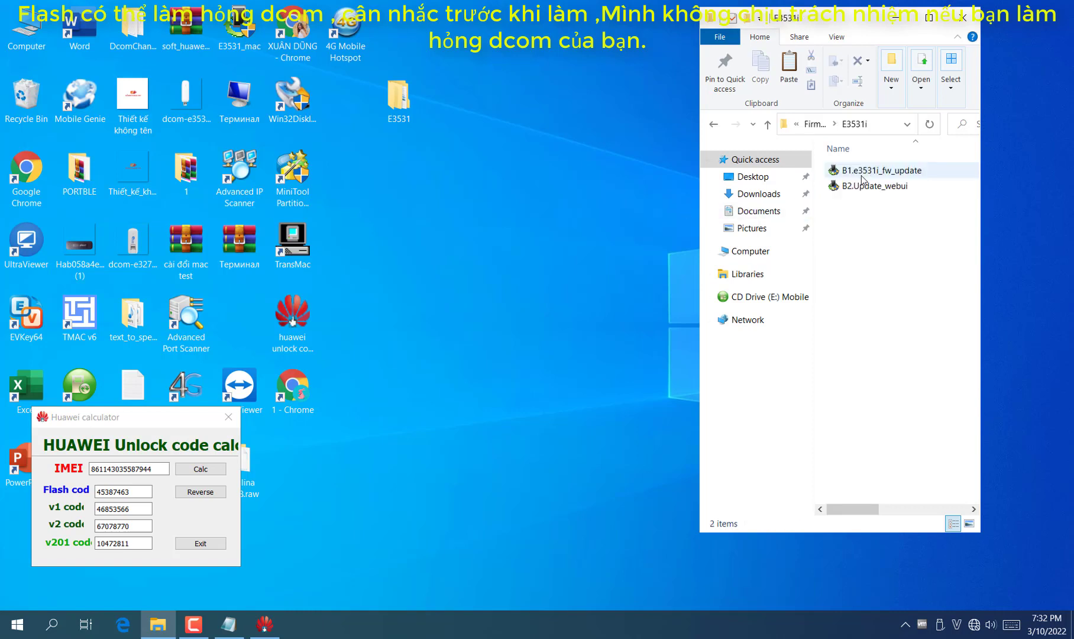
left_click(890, 173)
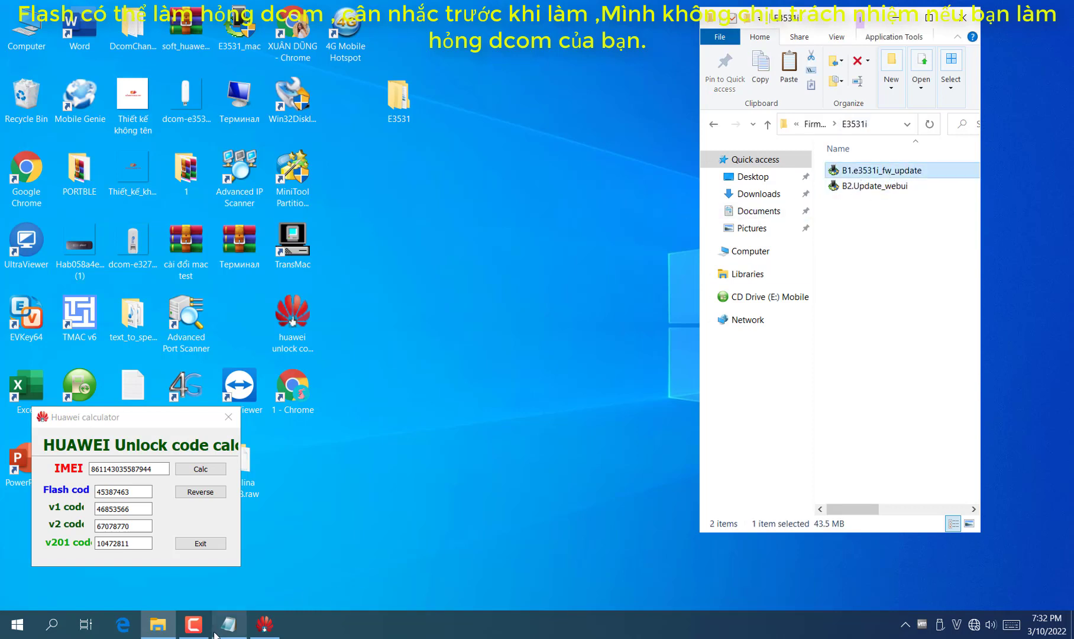
Note that B1 and B2 mean step 1 and step 2, done in order, then run B1
left_click(228, 624)
type("ở đây mình")
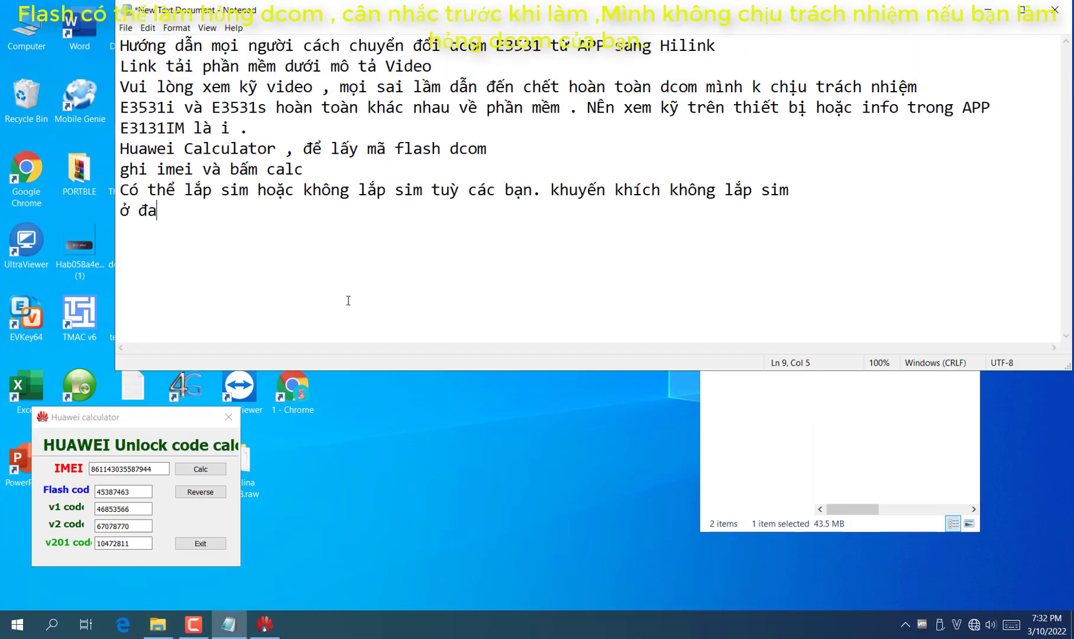
type(" có ghi")
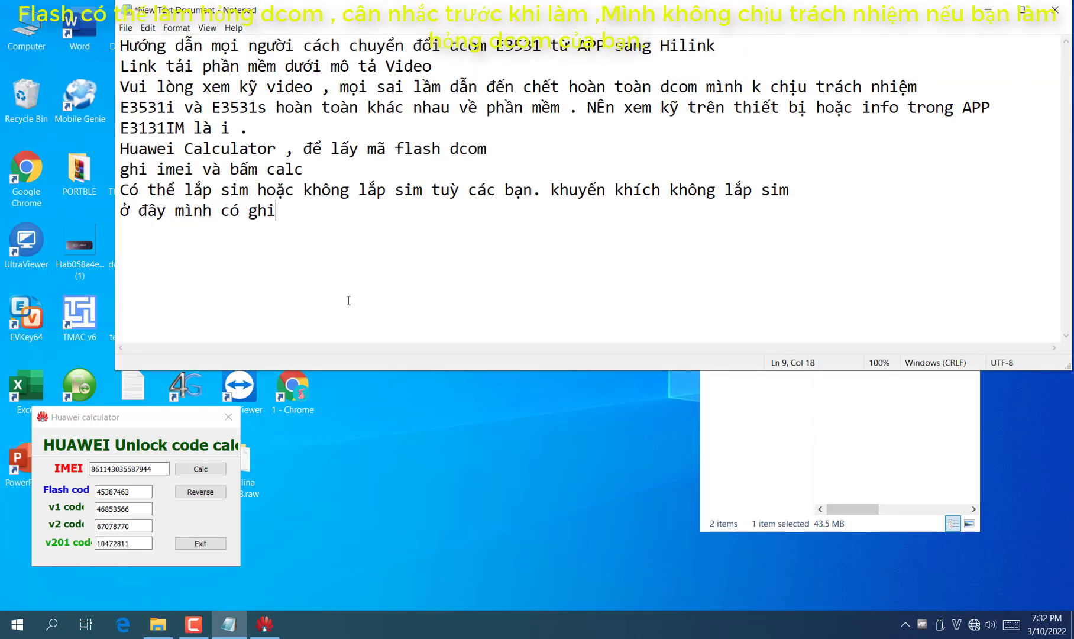
type(" B1 , B2 ở đâu. là")
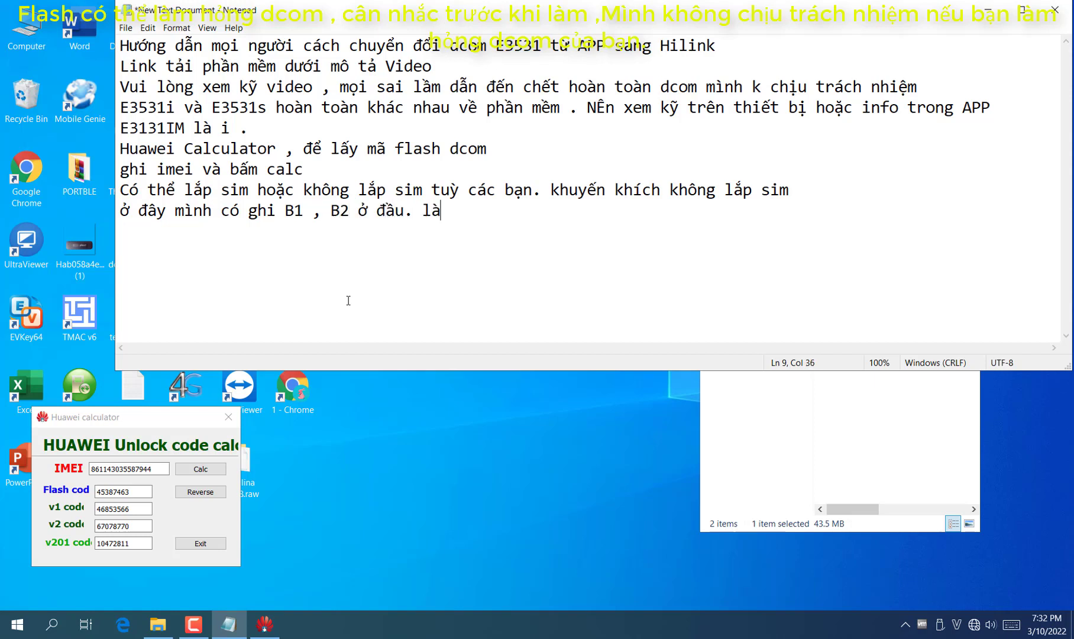
type(" bươc 1. bước 2 .")
key("Return")
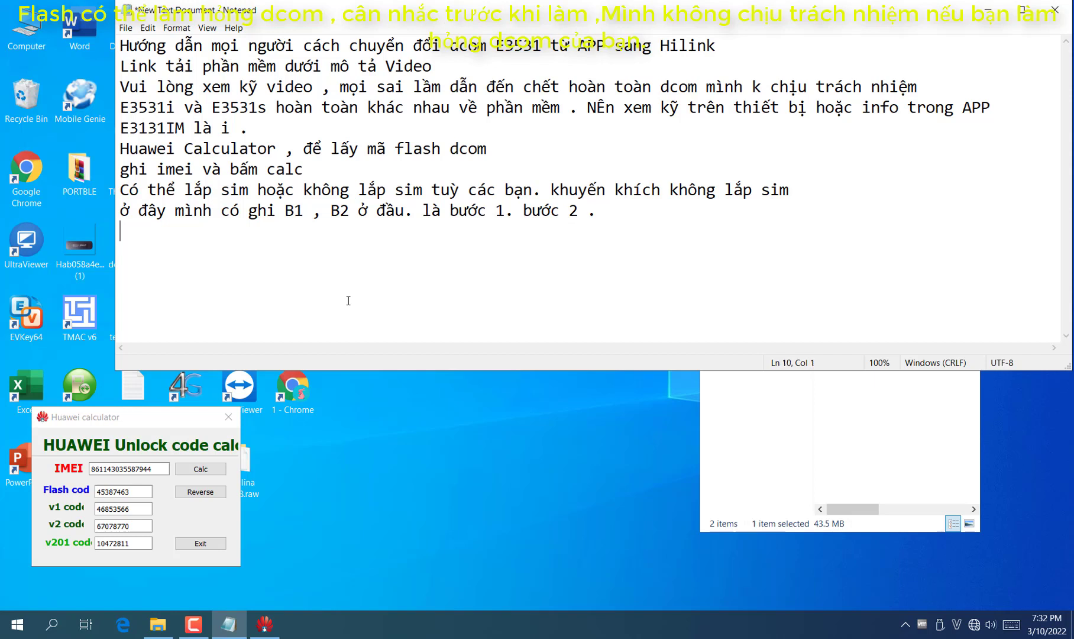
type("làm theo thứ tự")
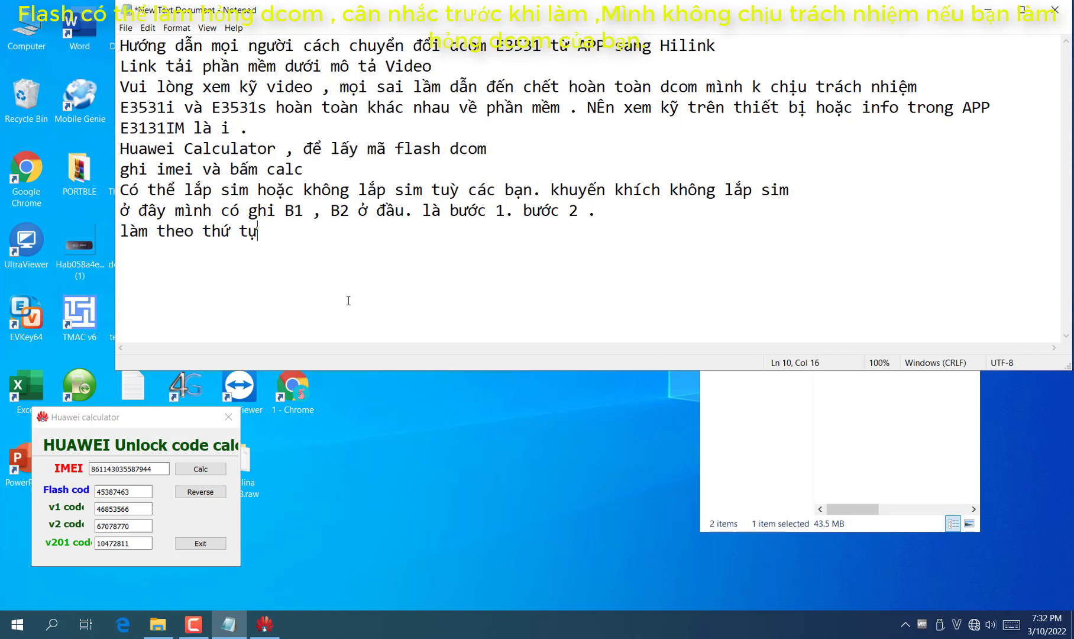
key("Return")
key("Return")
left_click(986, 14)
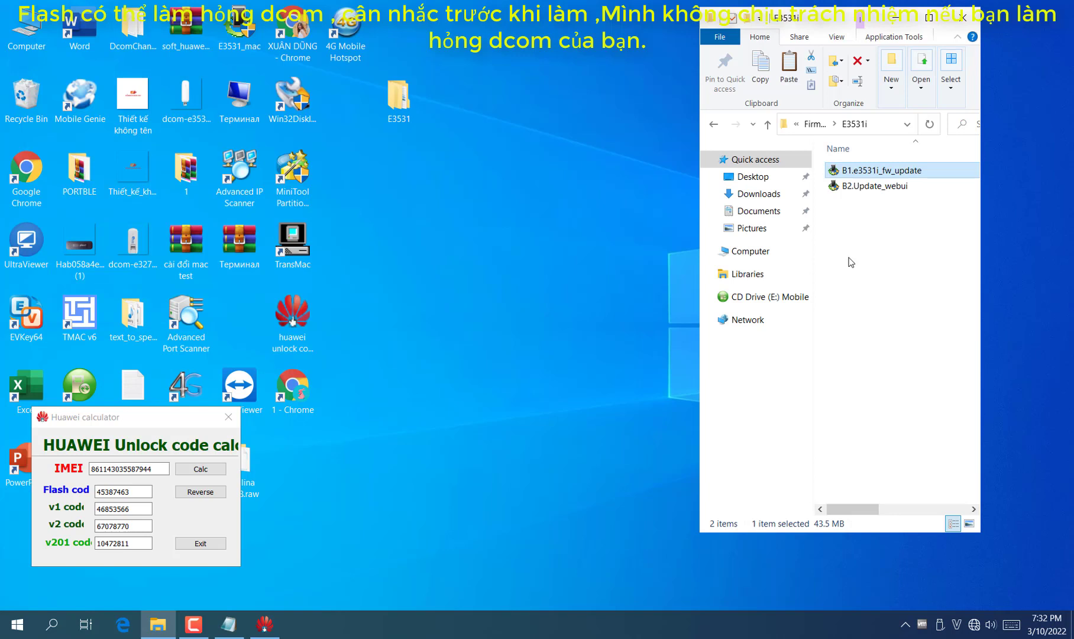
double_click(875, 171)
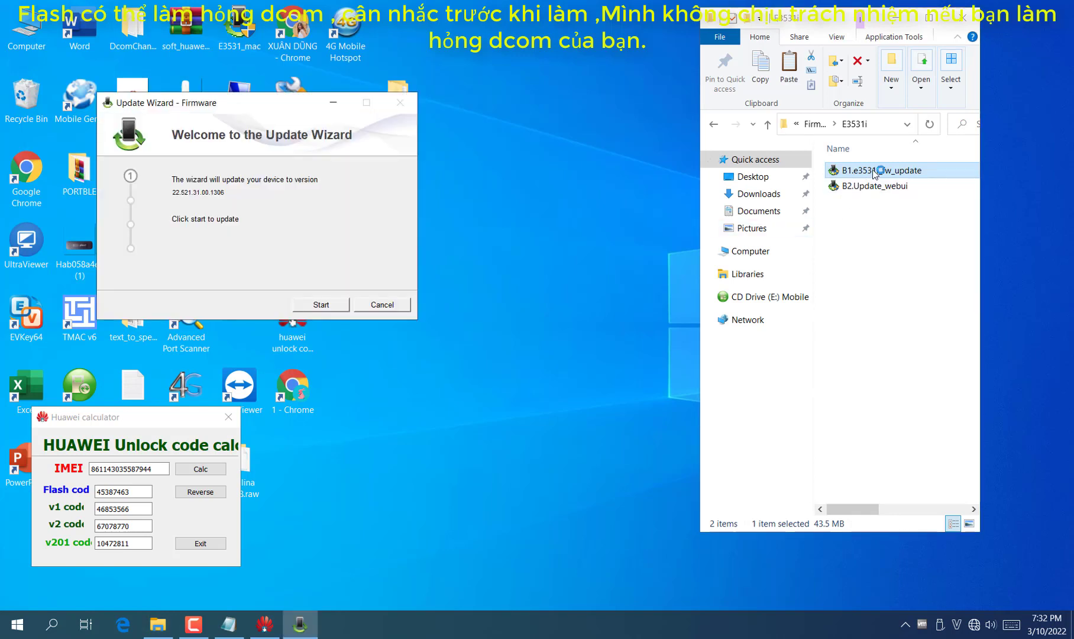
Start the Update Wizard's update to firmware 22.521.31.00.1306, then return to Notepad
left_click(340, 311)
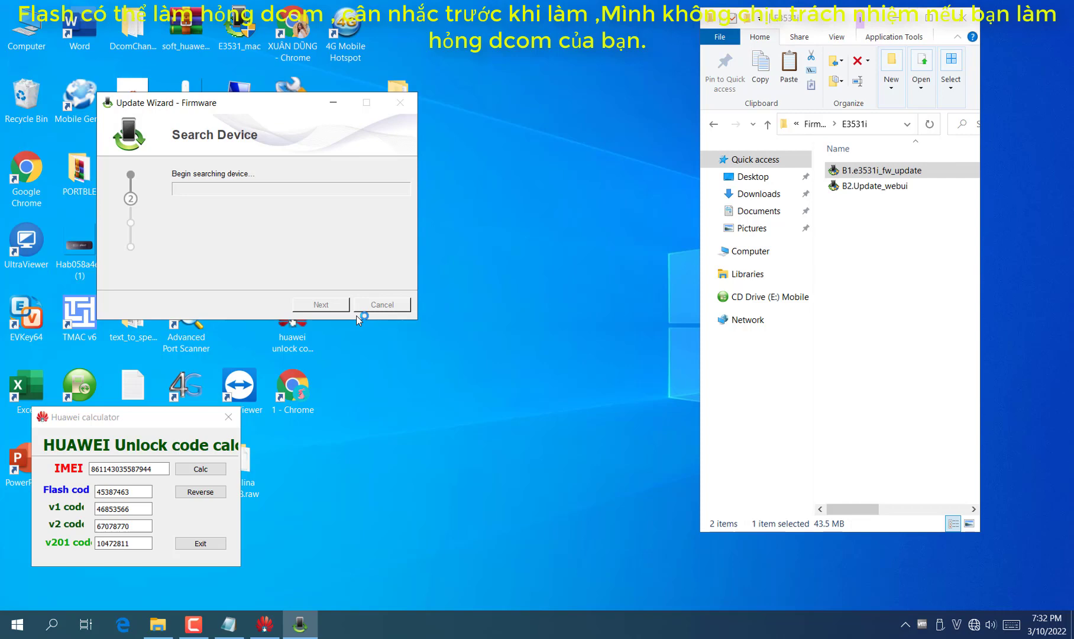
left_click(228, 624)
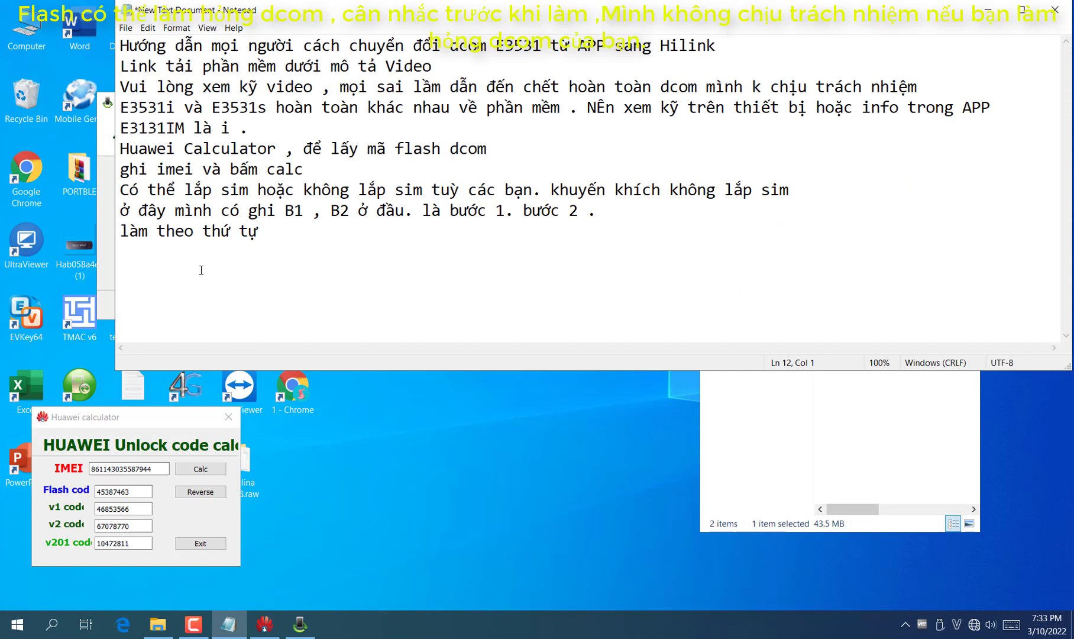
Add the line 'nên dùng laptop': power loss or unplugging the dcom mid-update can brick it
type("nen dụ")
key("BackSpace")
key("BackSpace")
key("BackSpace")
type("e dùng laptop")
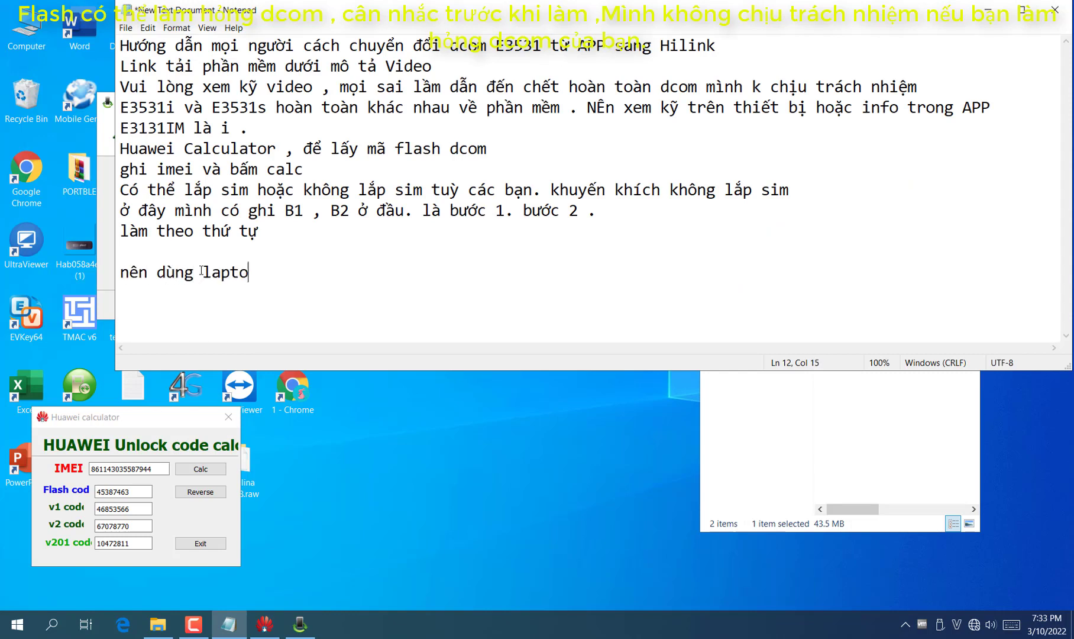
type("., vì nếu đang update f")
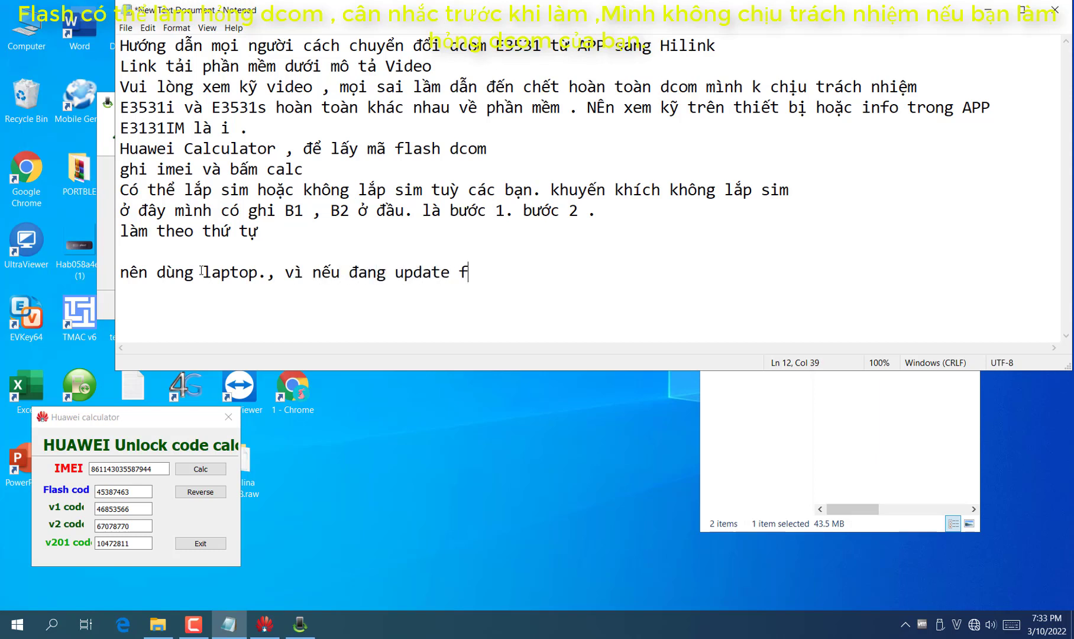
type("w. mà mất")
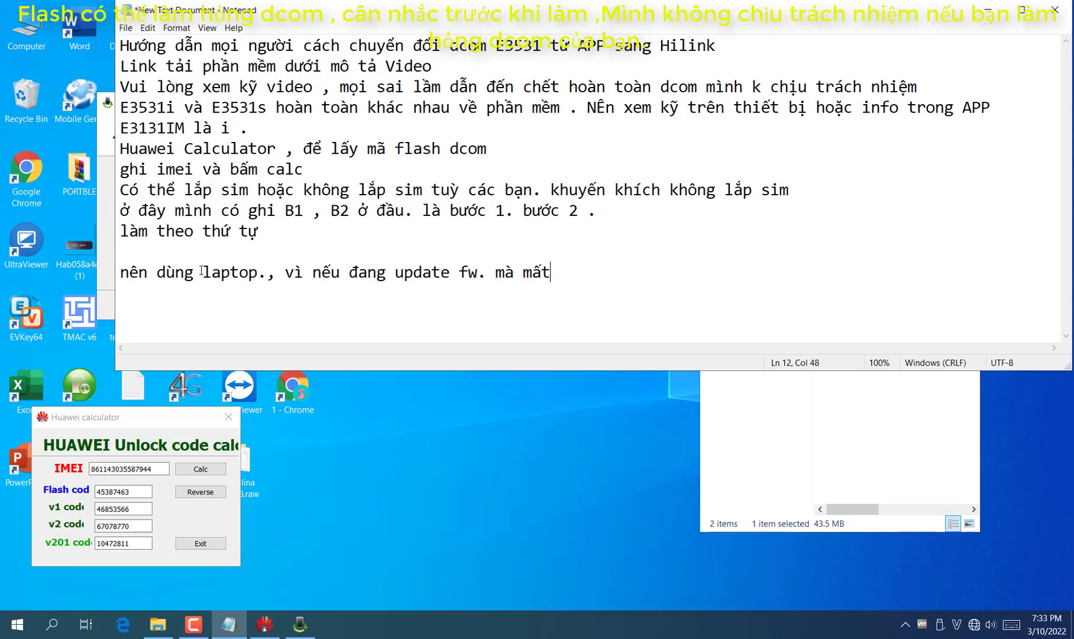
type(" đien hoặc r")
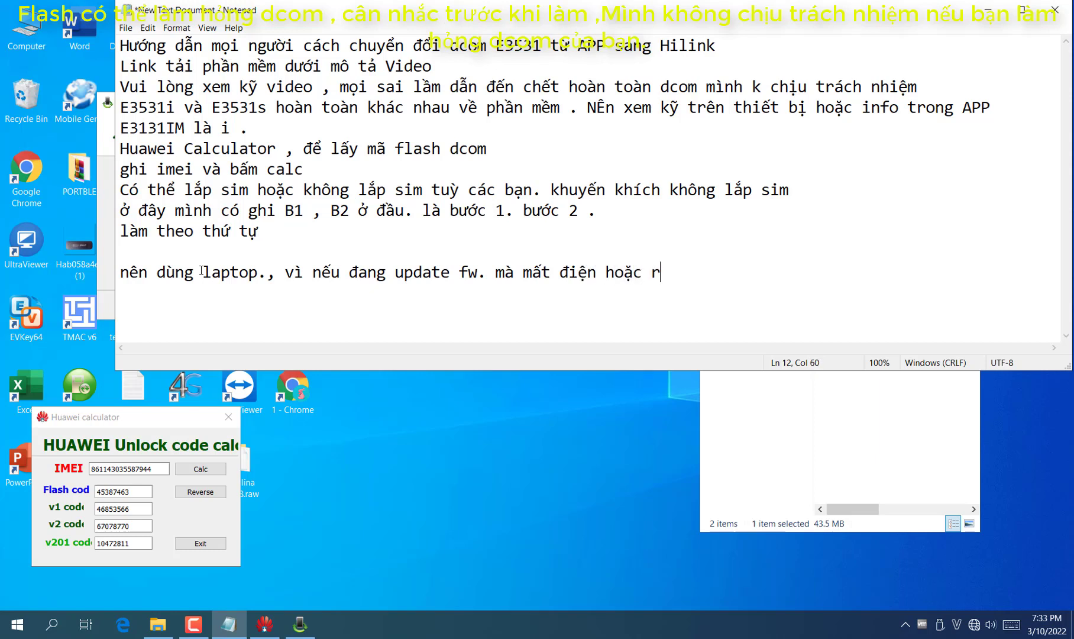
type("út dcom. lỏng ")
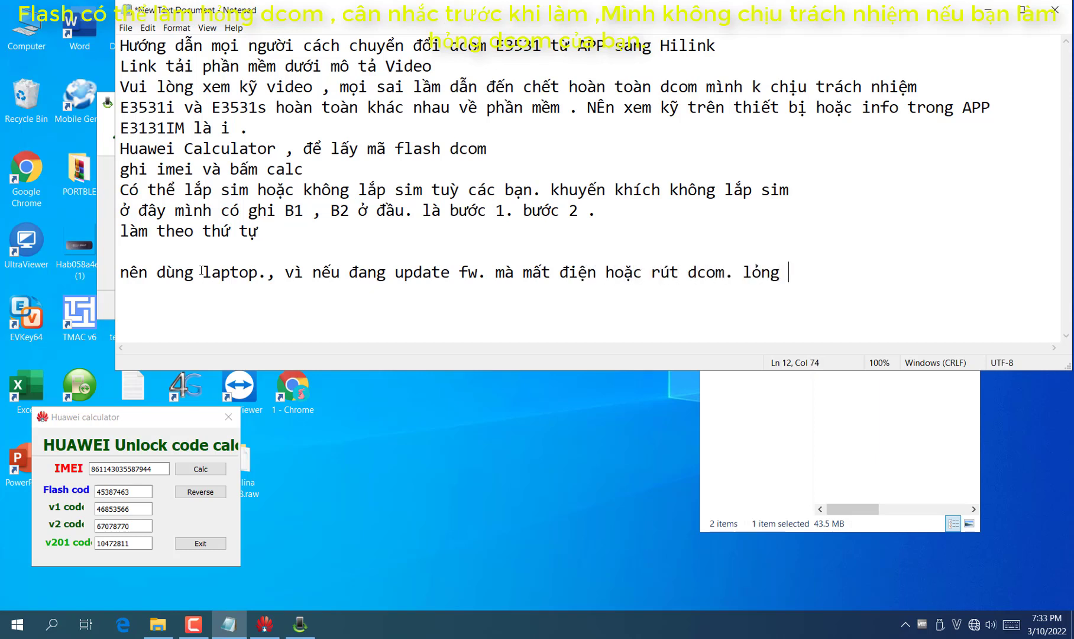
type("dcom có thể")
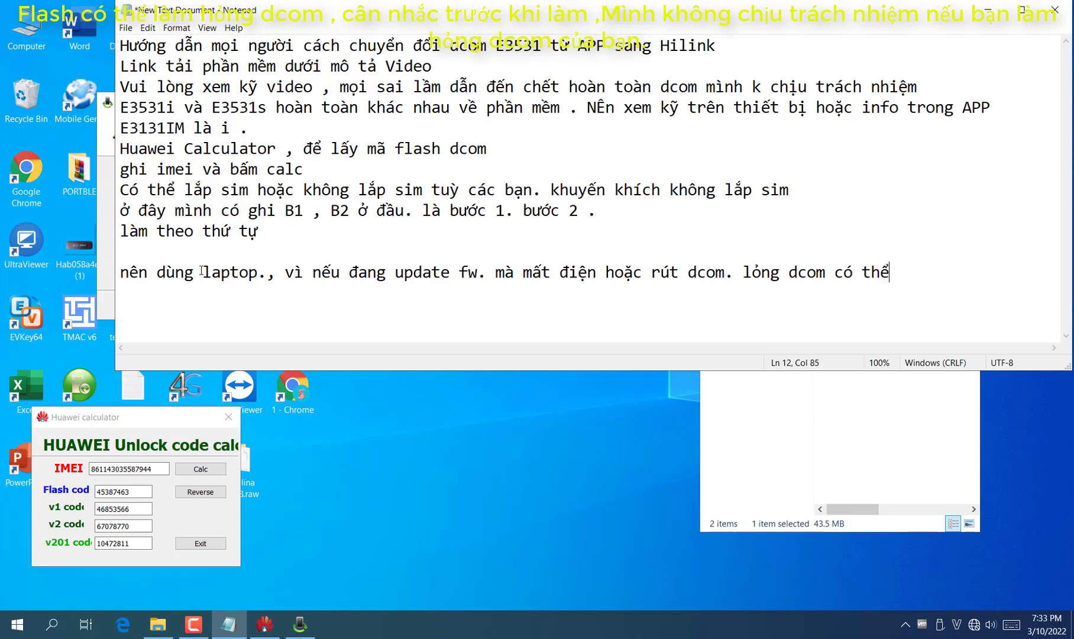
type(" dân tới ")
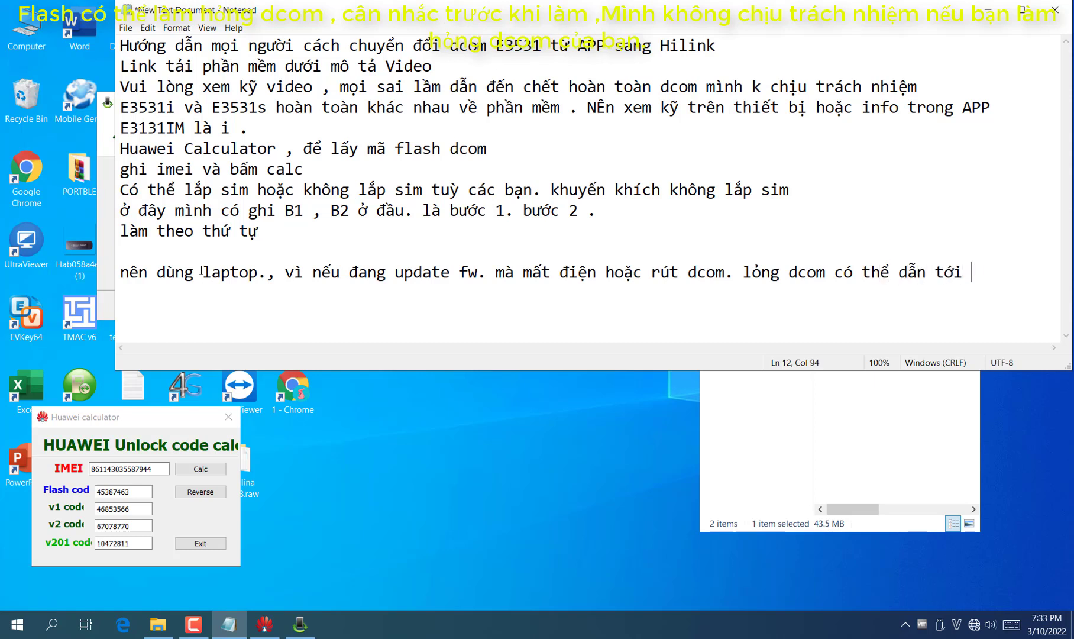
type("chêt dcom")
key("Return")
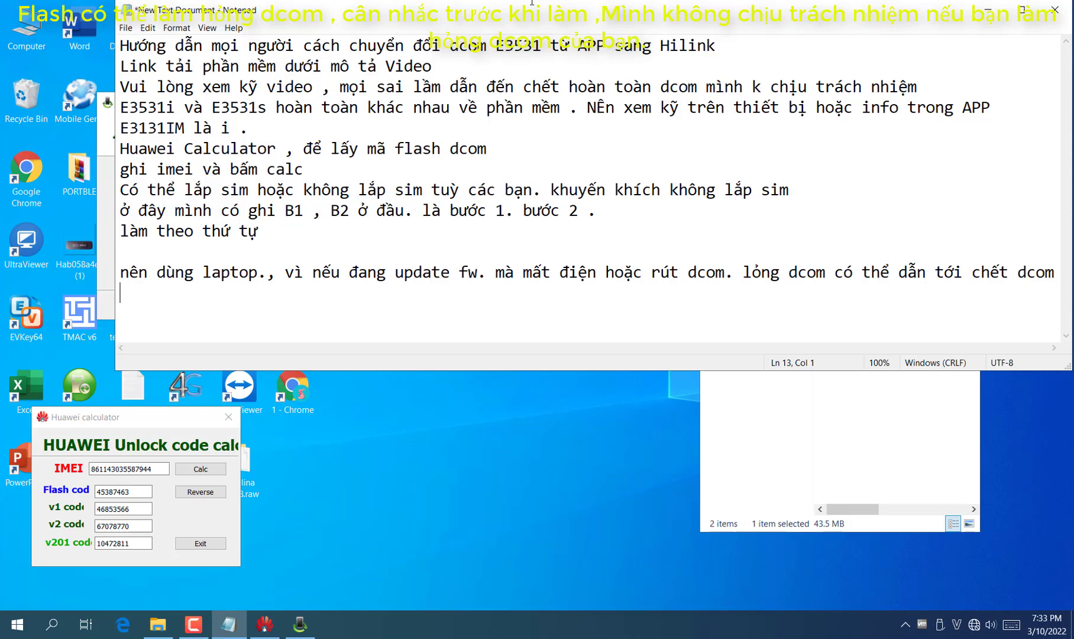
Copy the calculator's flash code and add the note 'copy mã flash dán vào trong đó nếu fw yêu cầu'
left_click(988, 9)
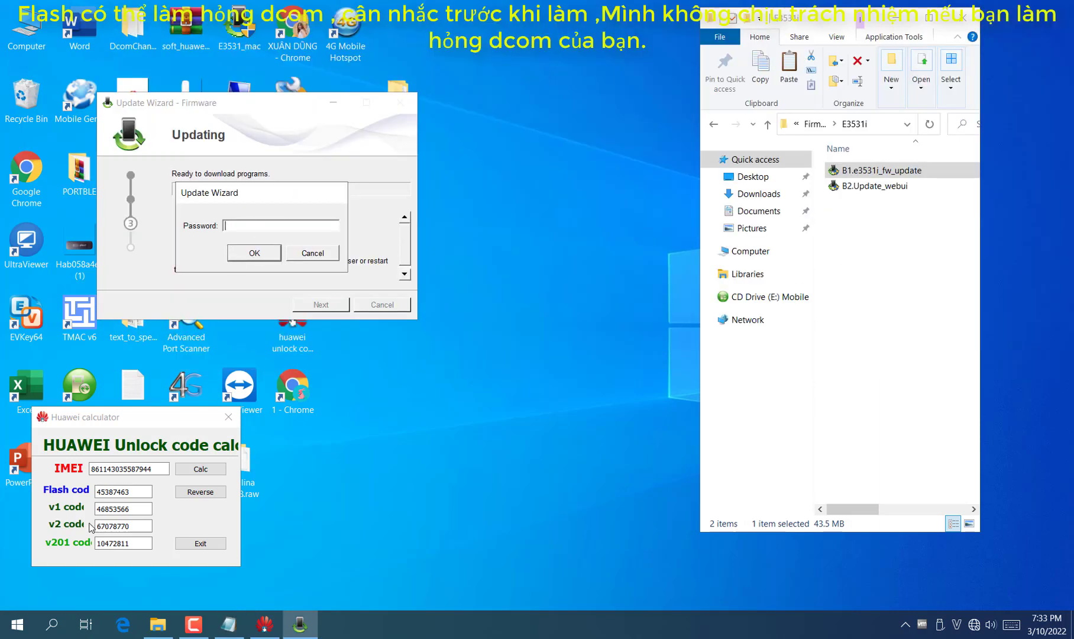
double_click(120, 493)
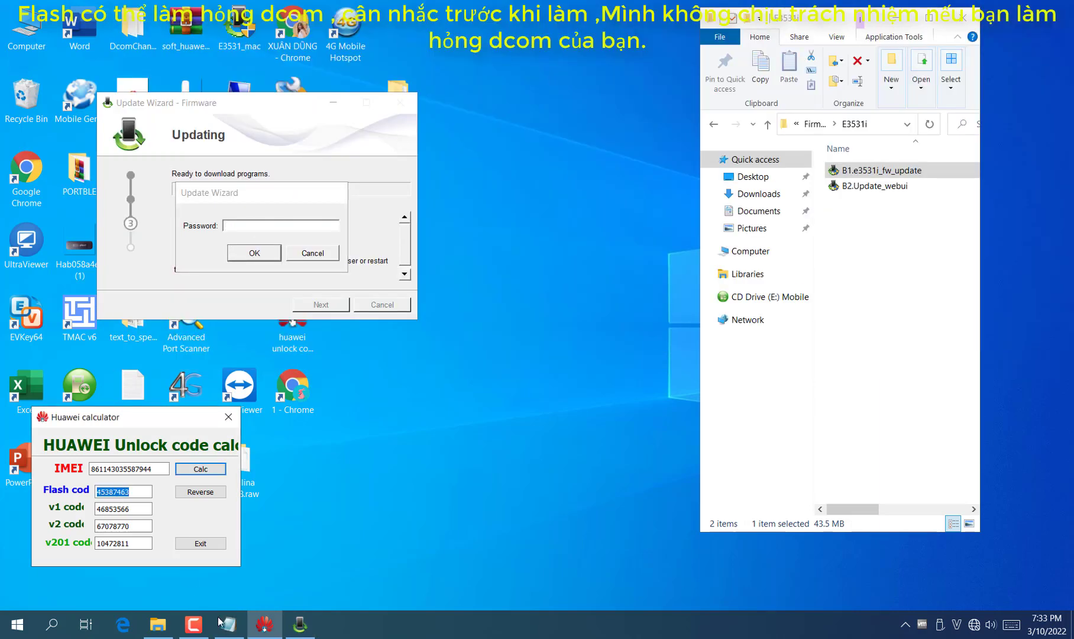
left_click(228, 624)
type("cop")
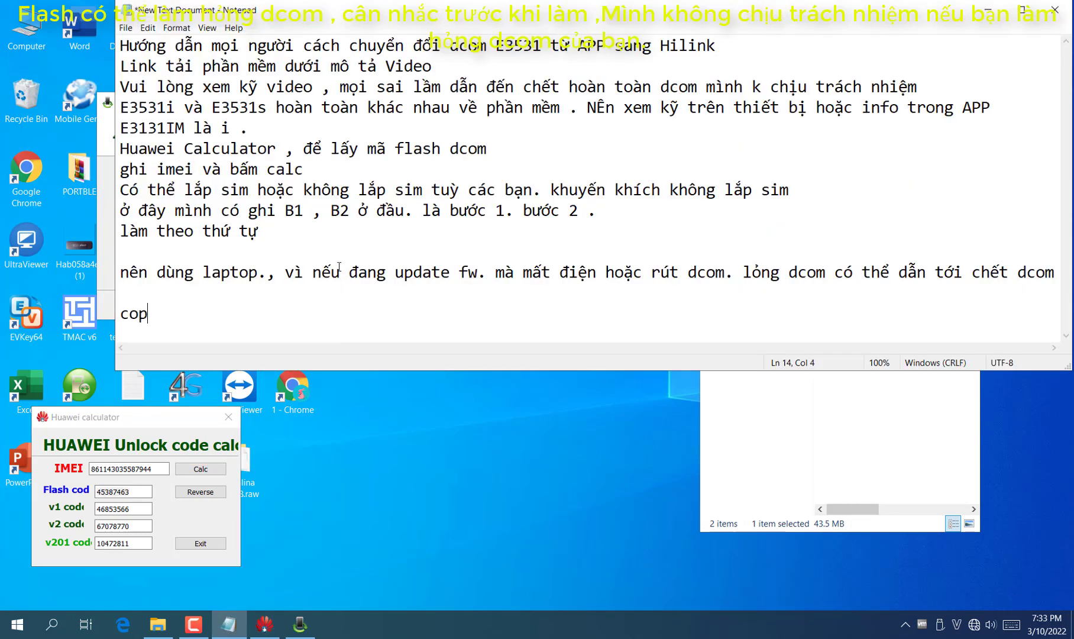
type("y mã flash dán")
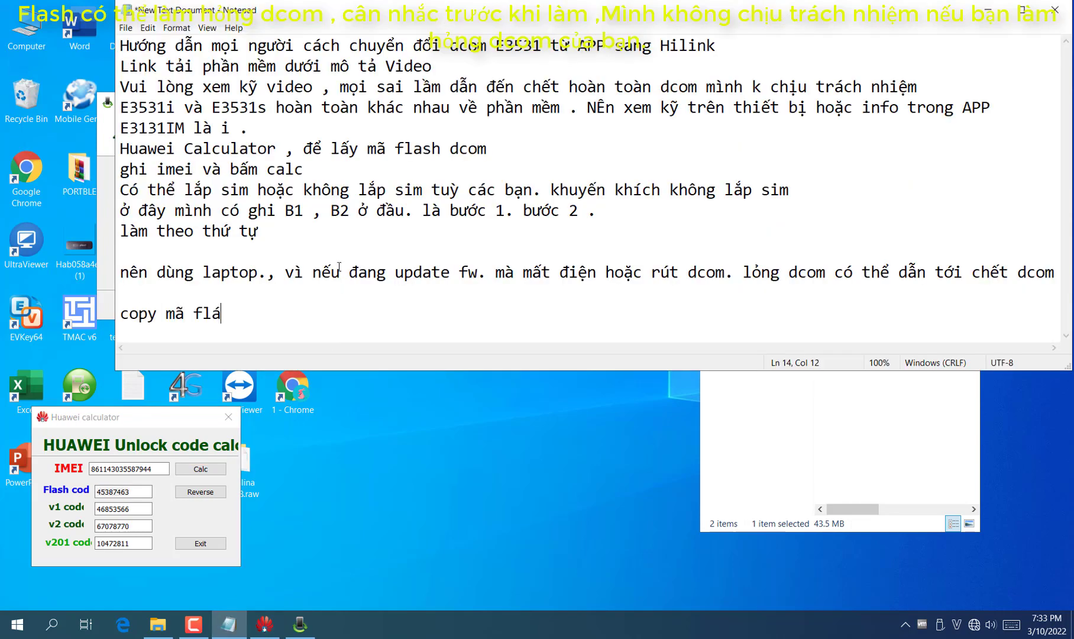
type(" vào")
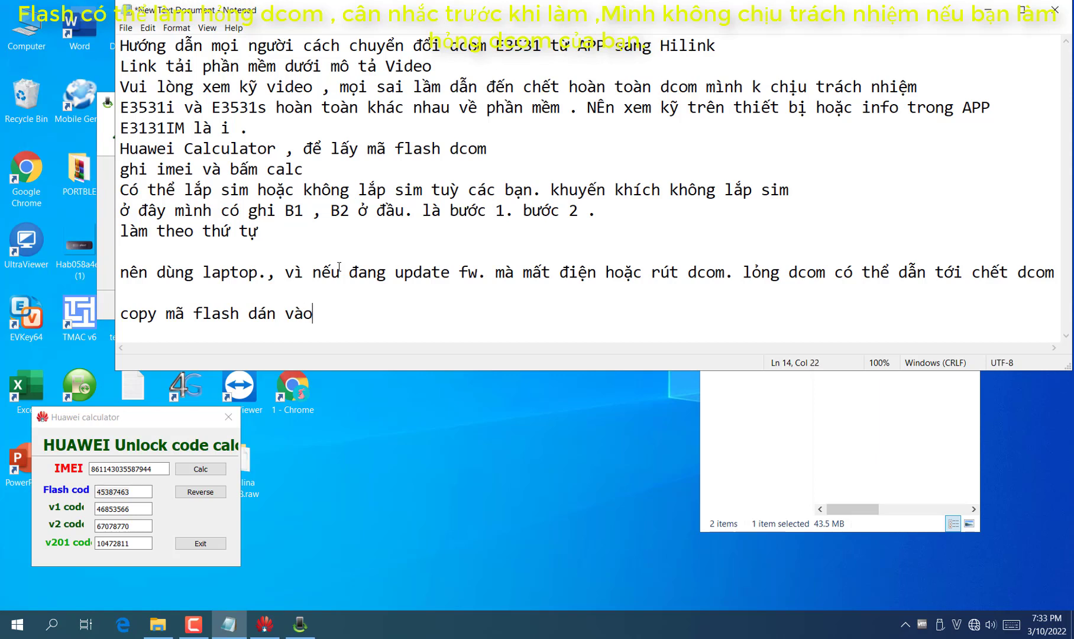
type(" trong dđó nếu ")
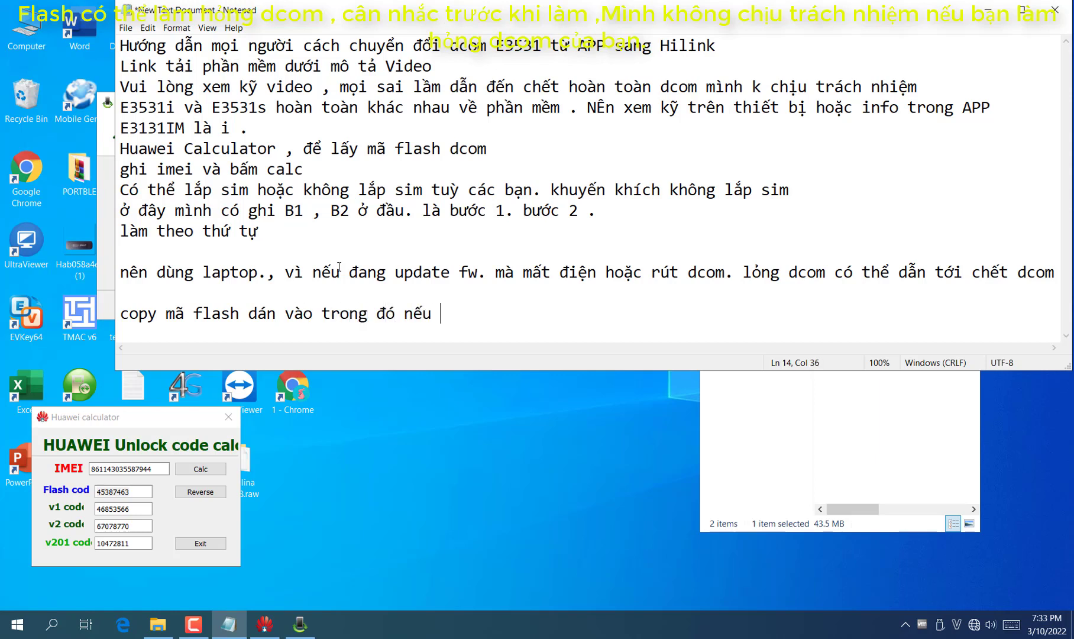
type("fw yêu câu")
scroll(339, 266, "down", 1)
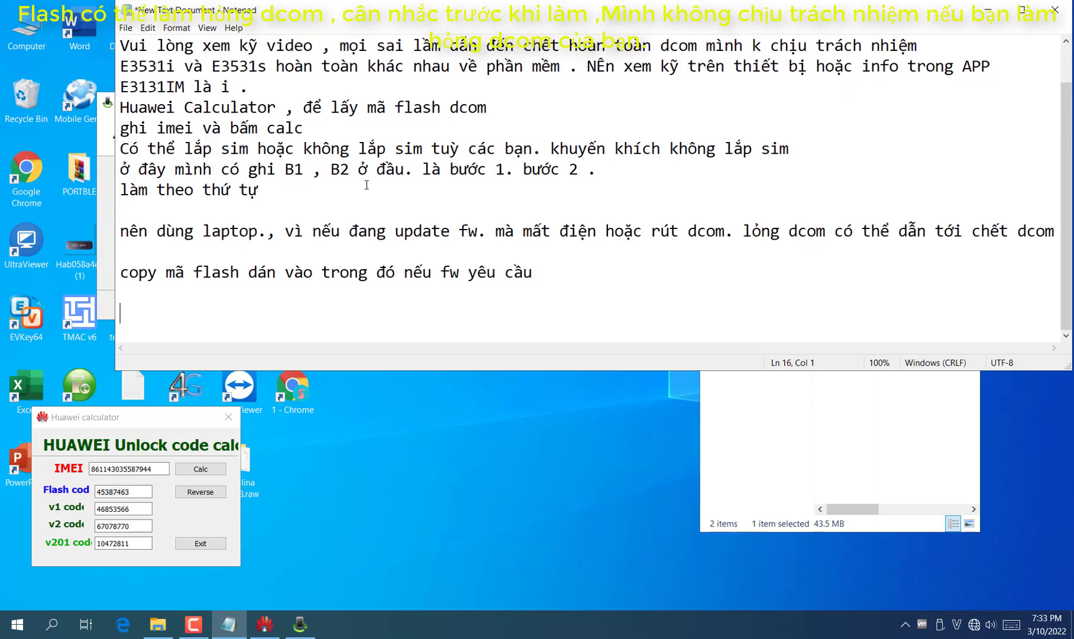
Paste the flash code into the Update Wizard's Password box, confirm with OK, and return to Notepad
left_click(987, 9)
left_click(248, 239)
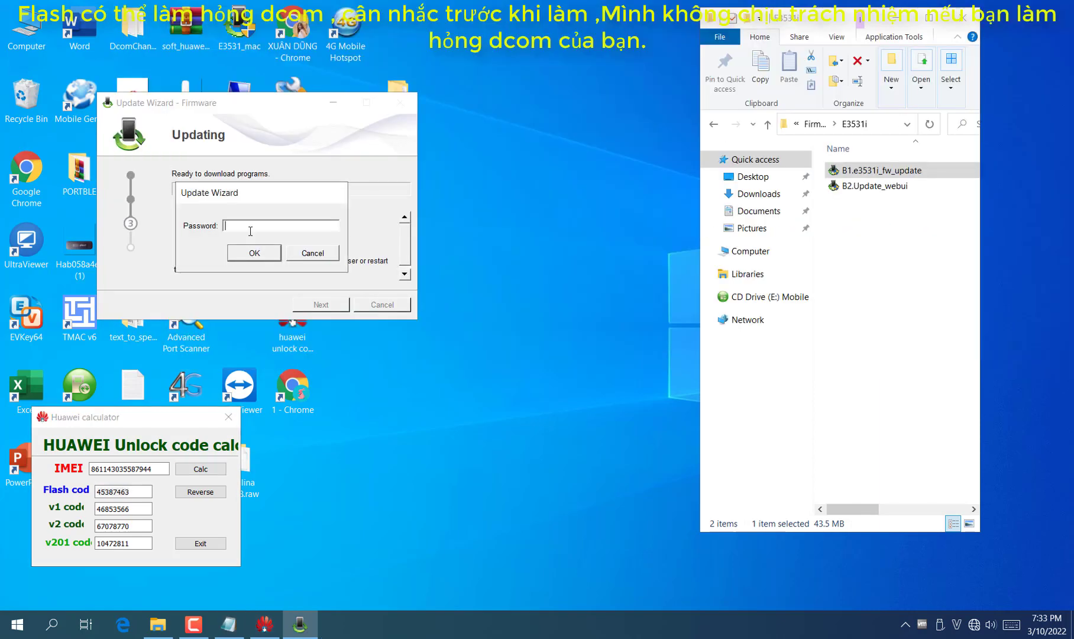
left_click(253, 253)
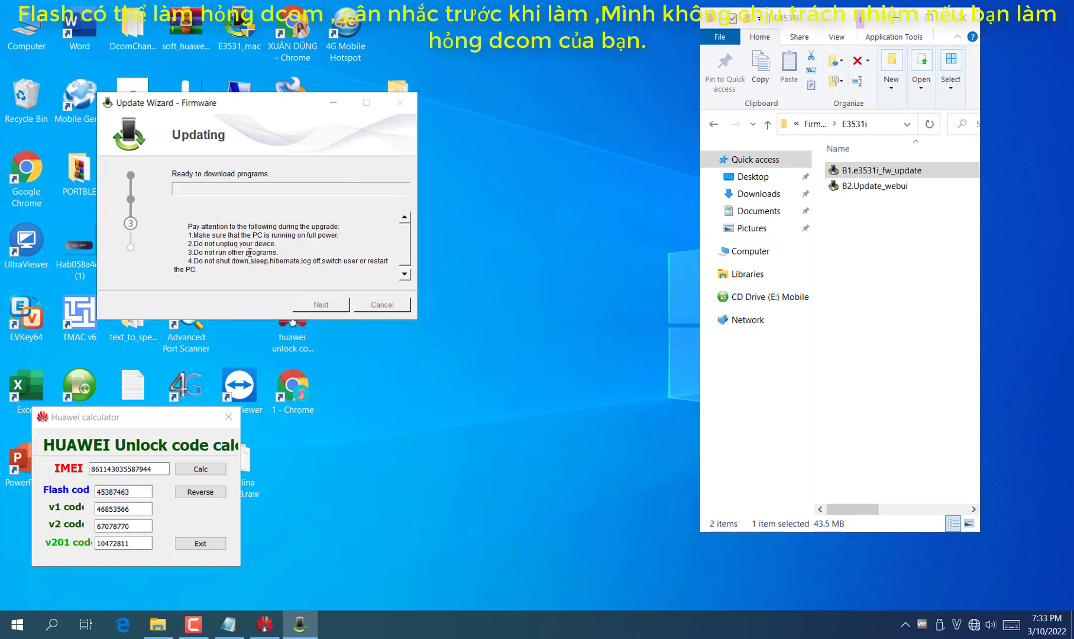
mouse_move(300, 625)
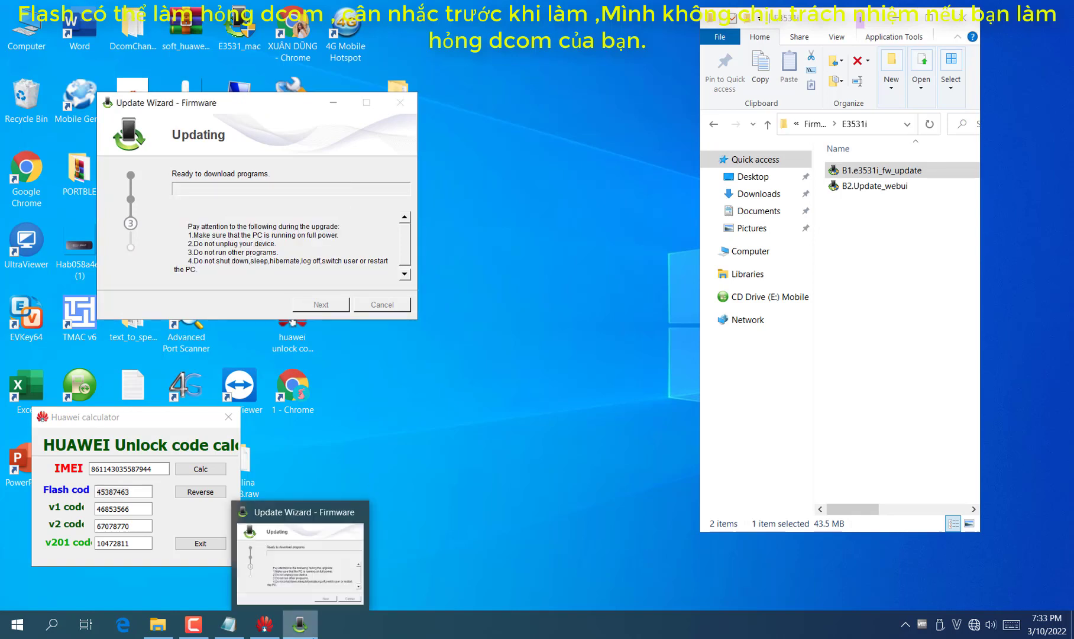
left_click(229, 625)
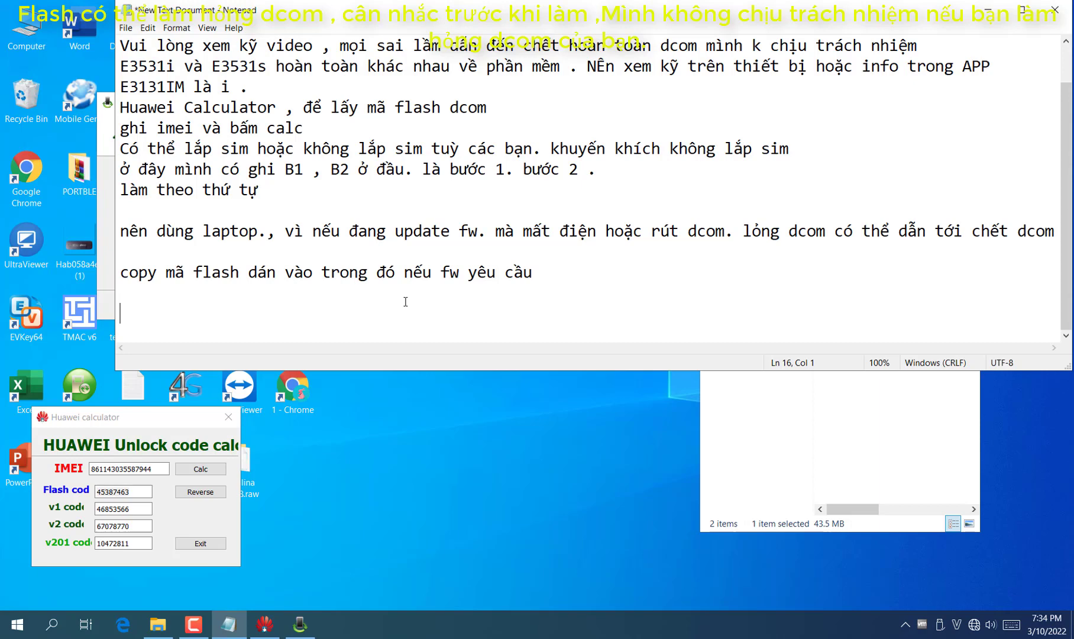
Type the line 'vui lòng đợi. nhanh hay chậm chủ yếu do cấu hình máy và cổng usb'
left_click(107, 225)
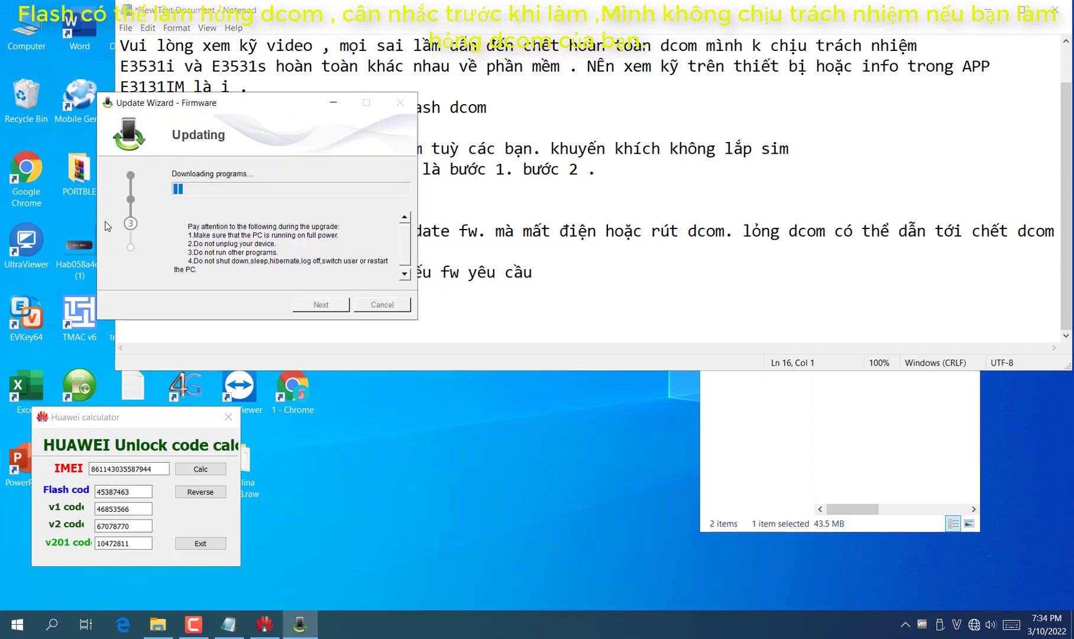
left_click(540, 320)
type("vui")
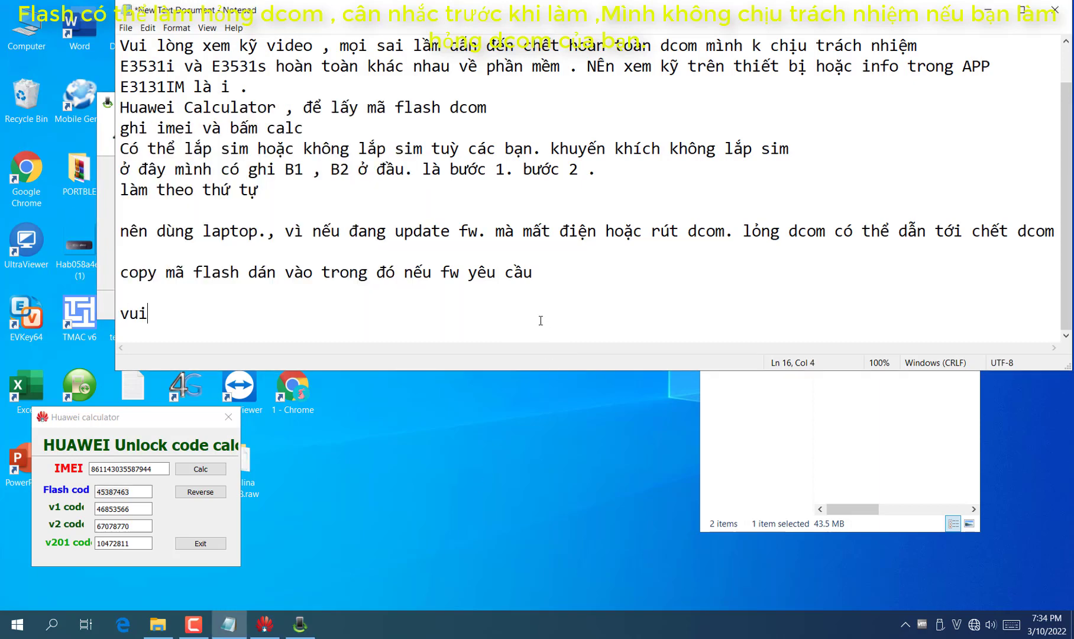
type(" long đợi. ")
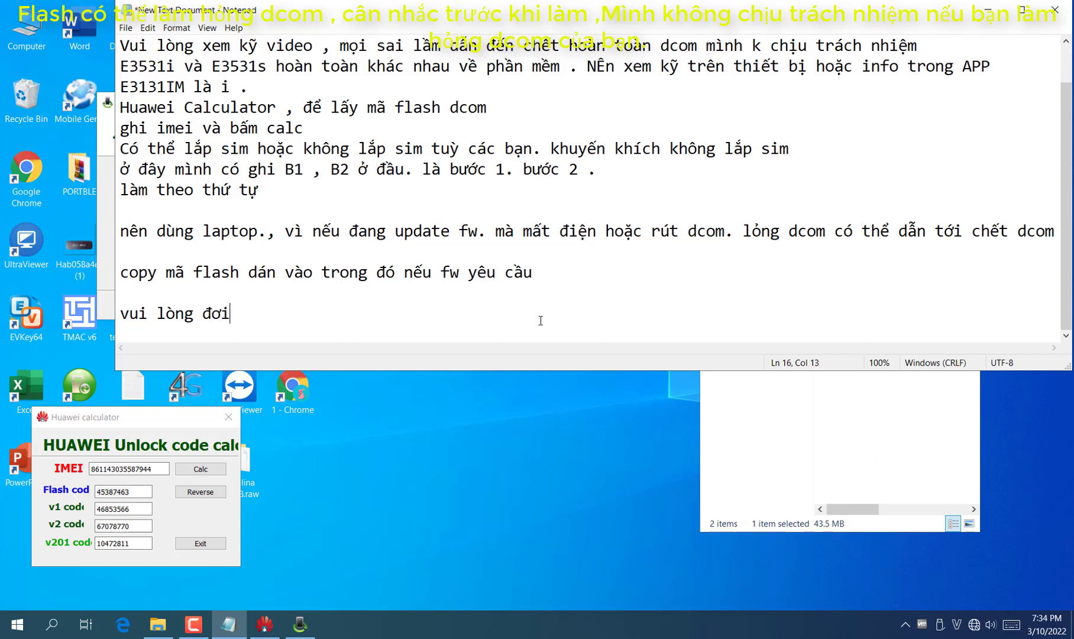
type("nhanh hay cha")
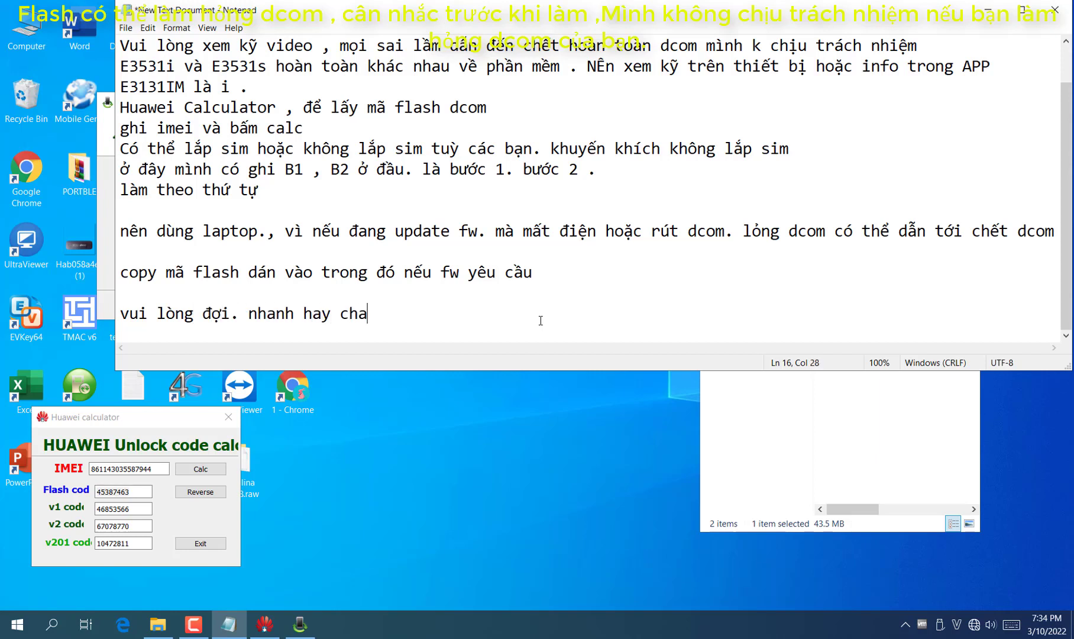
type("mj d")
key("BackSpace")
key("BackSpace")
key("BackSpace")
type("j")
key("BackSpace")
key("BackSpace")
key("BackSpace")
key("BackSpace")
type("hay chậm chủ yếu")
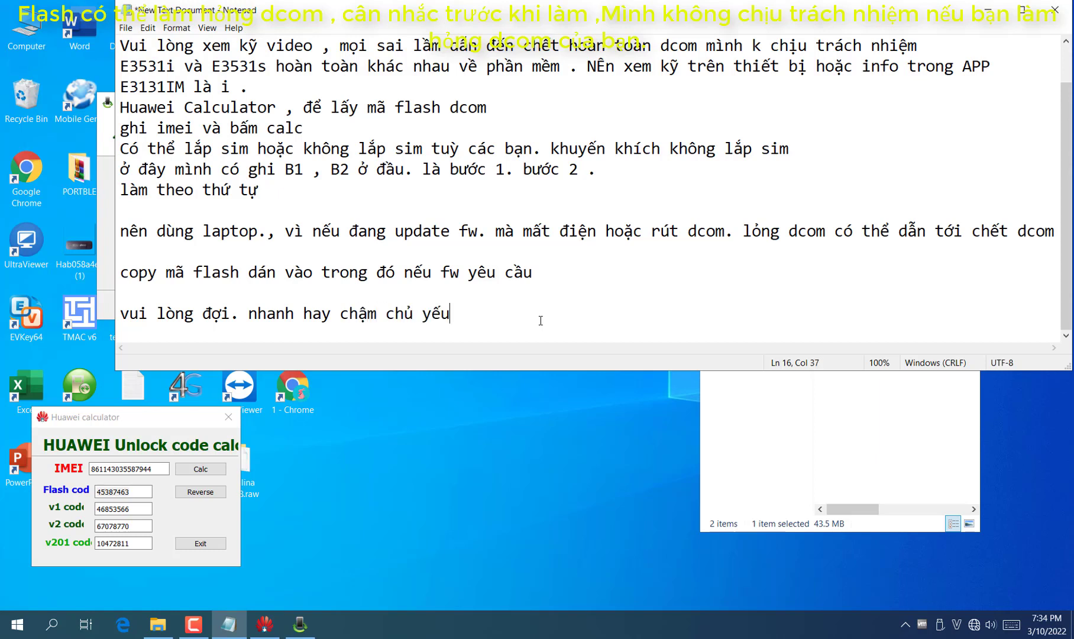
type(" do cấu hì")
type("nh ")
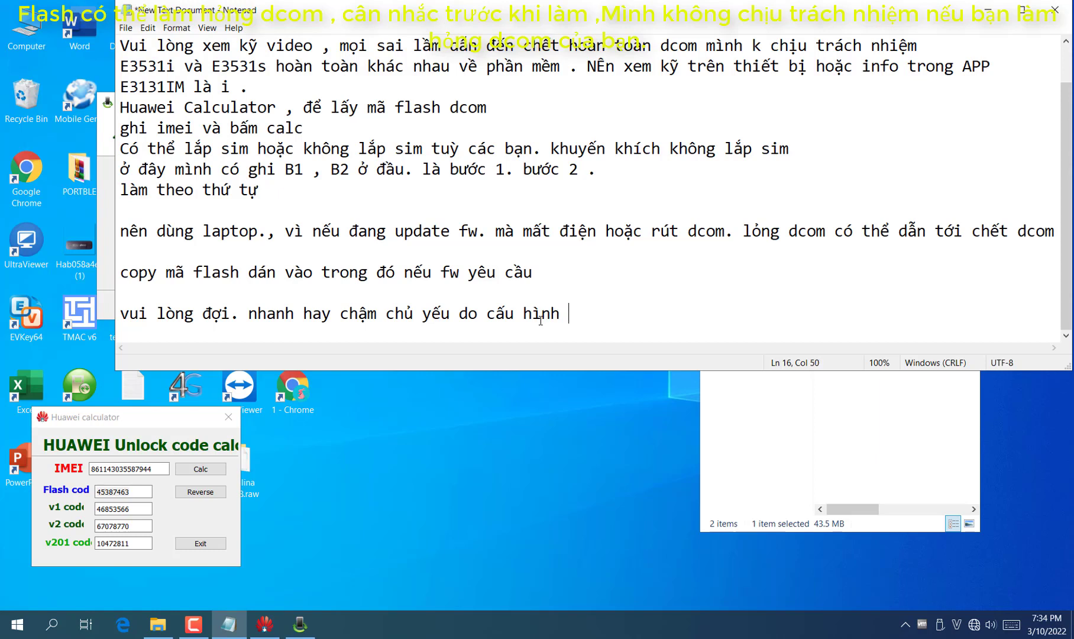
type("máy và côngr usb")
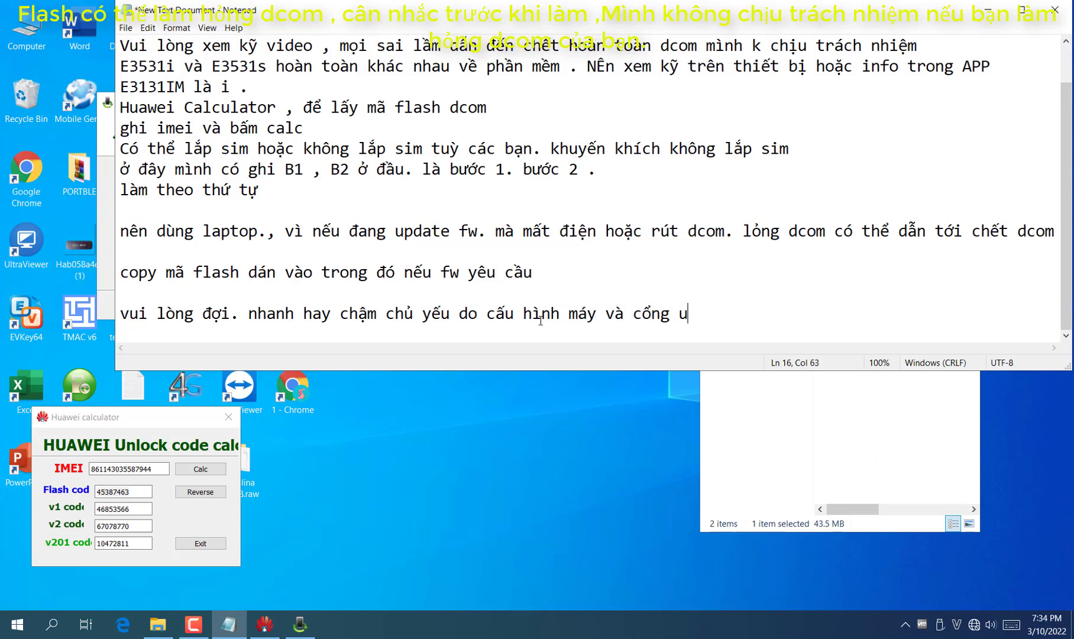
key("Return")
key("Return")
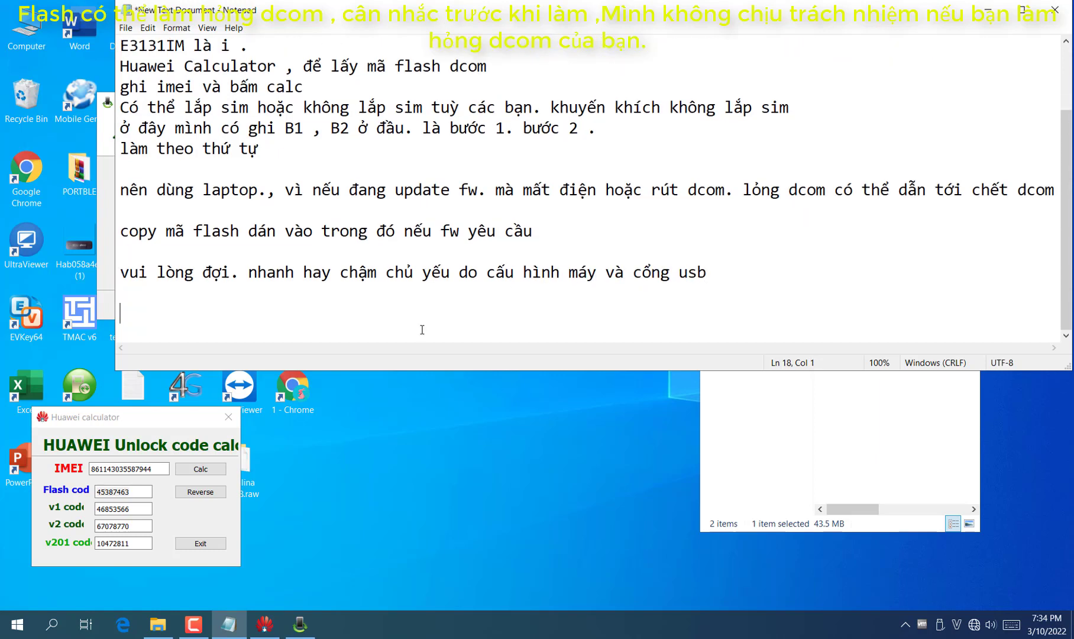
Check the Update Wizard's progress and make the Notepad window taller
left_click(99, 273)
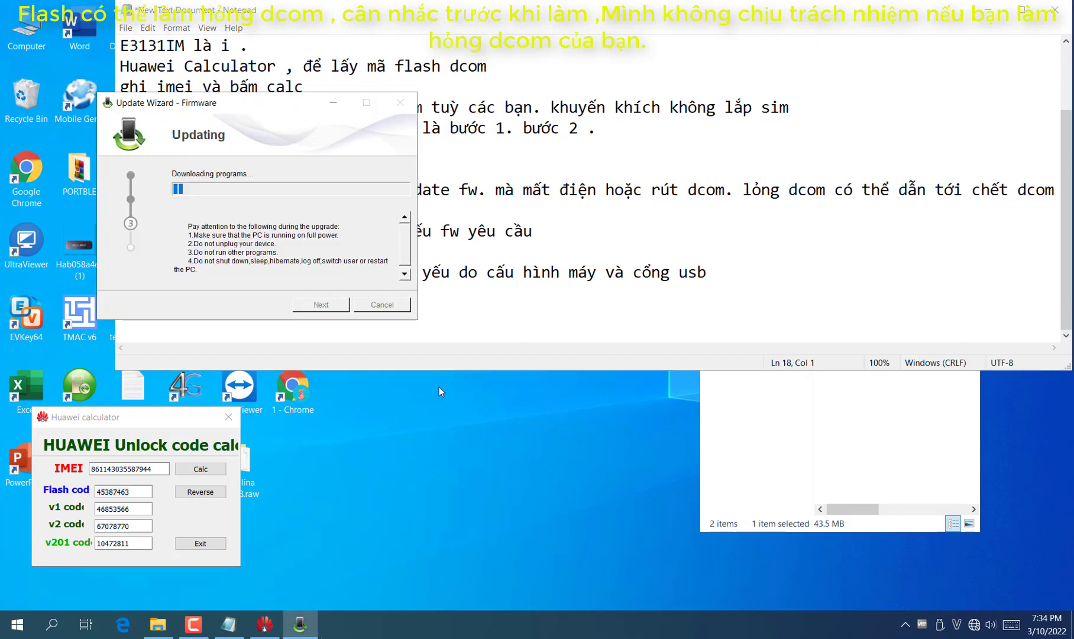
left_click_drag(444, 373, 443, 505)
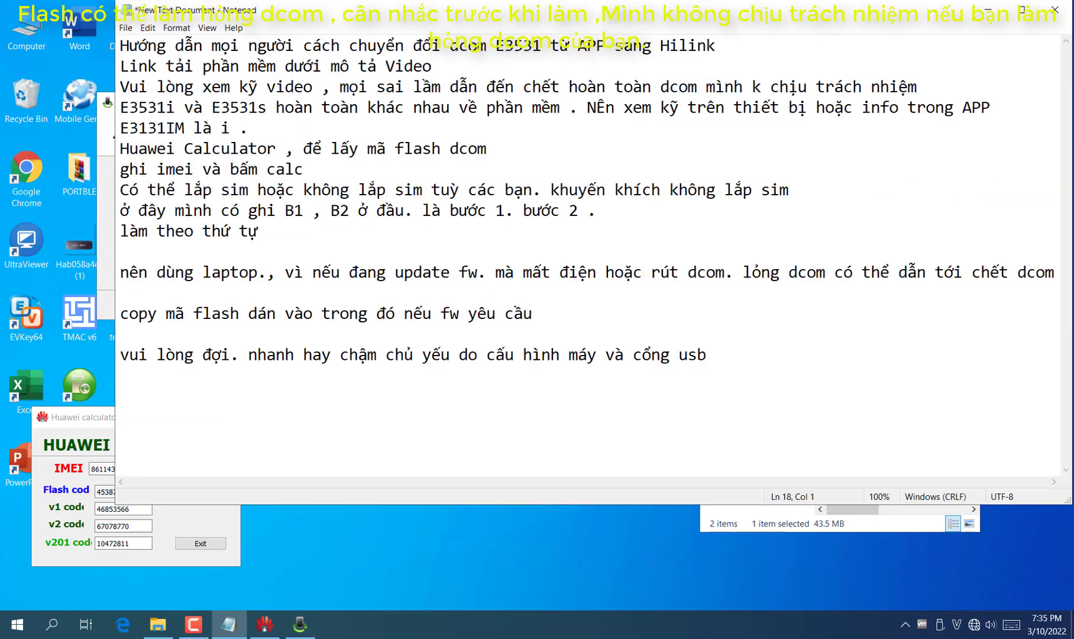
left_click(110, 295)
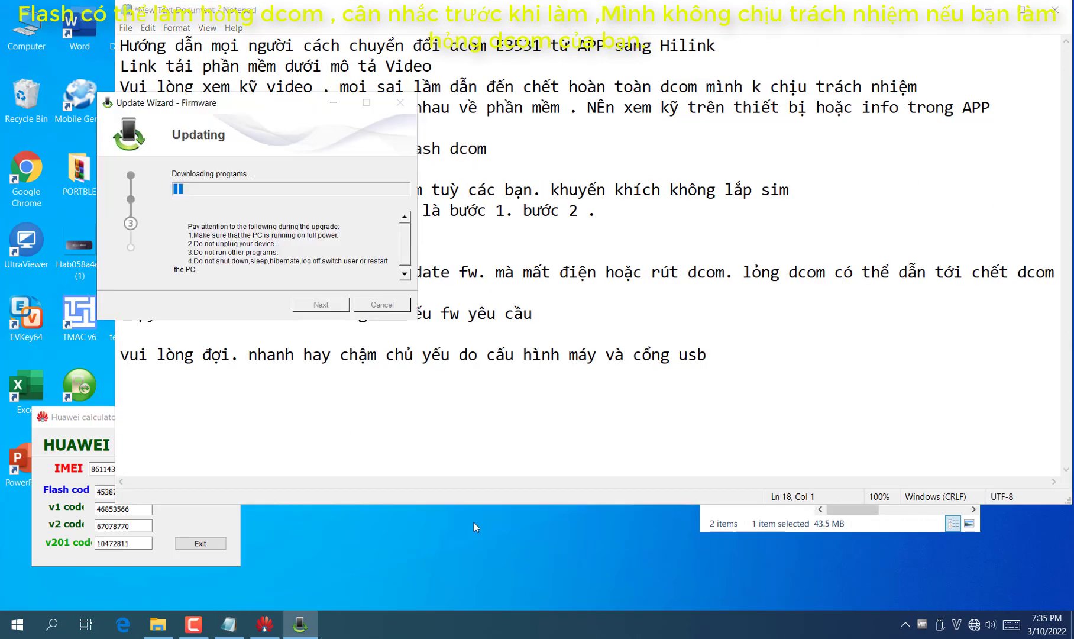
left_click(355, 402)
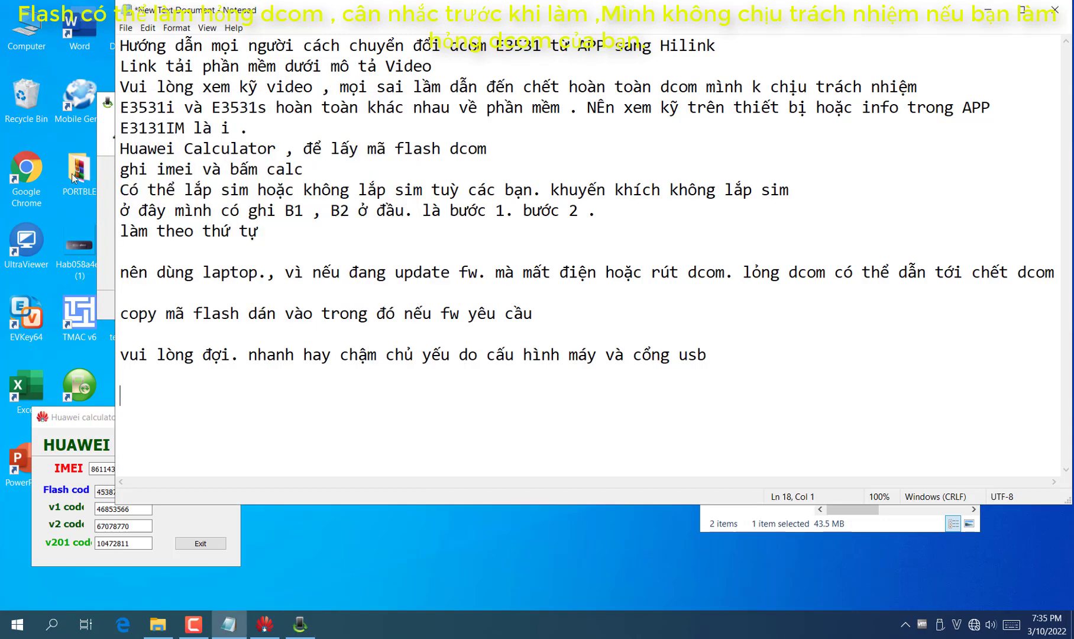
right_click(14, 35)
Verify HUAWEI Mobile Connect COM35 and COM36 under Ports in Device Manager, then start the port-check note
left_click(50, 72)
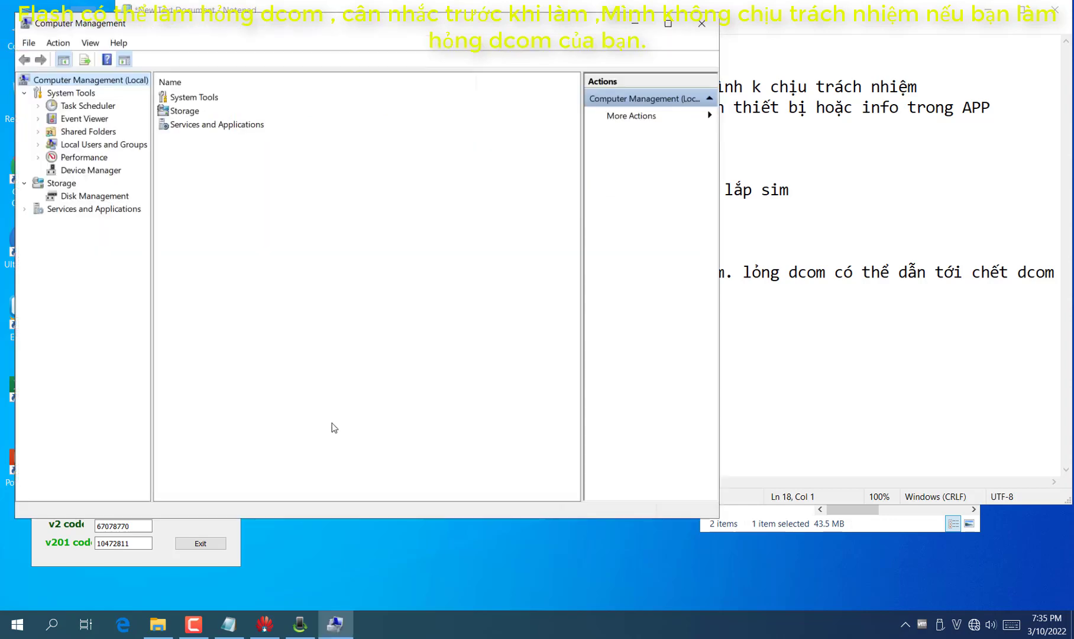
left_click(110, 169)
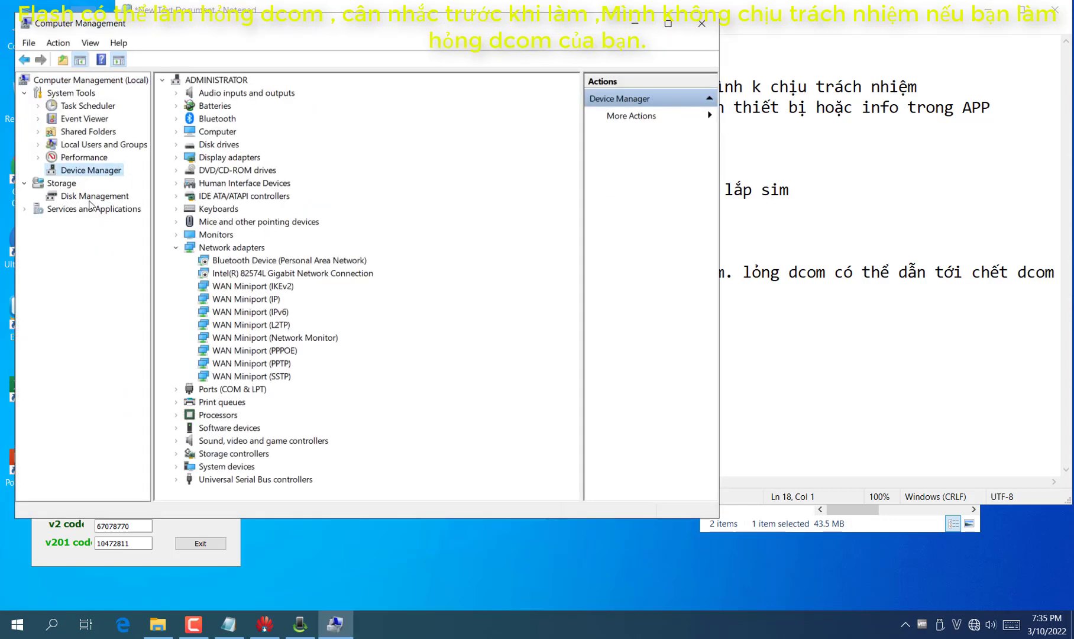
left_click(175, 390)
left_click(176, 247)
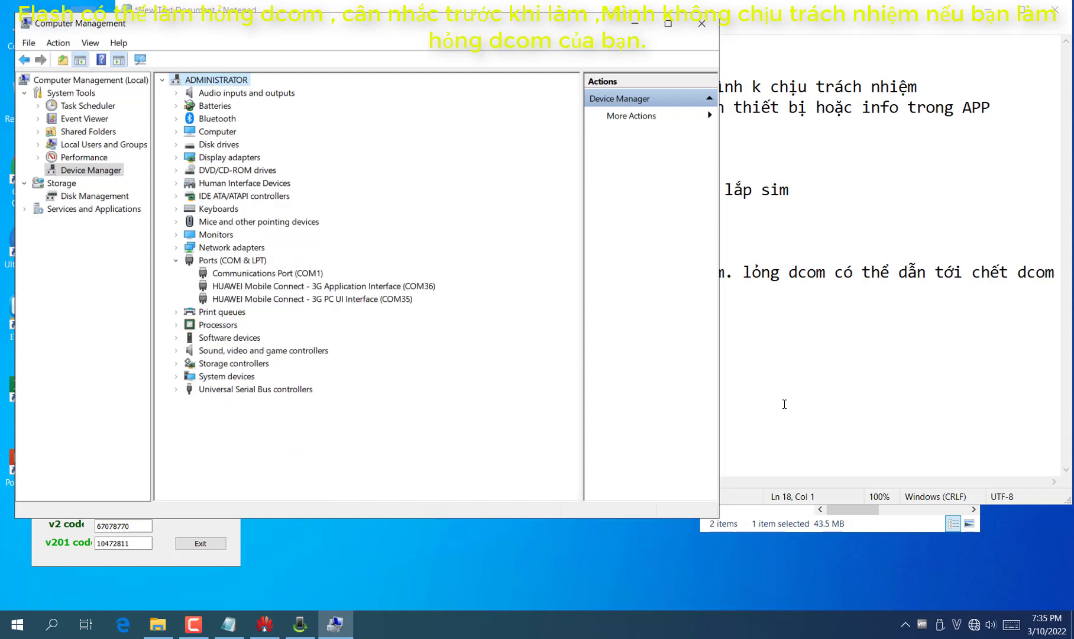
left_click(784, 404)
type("à")
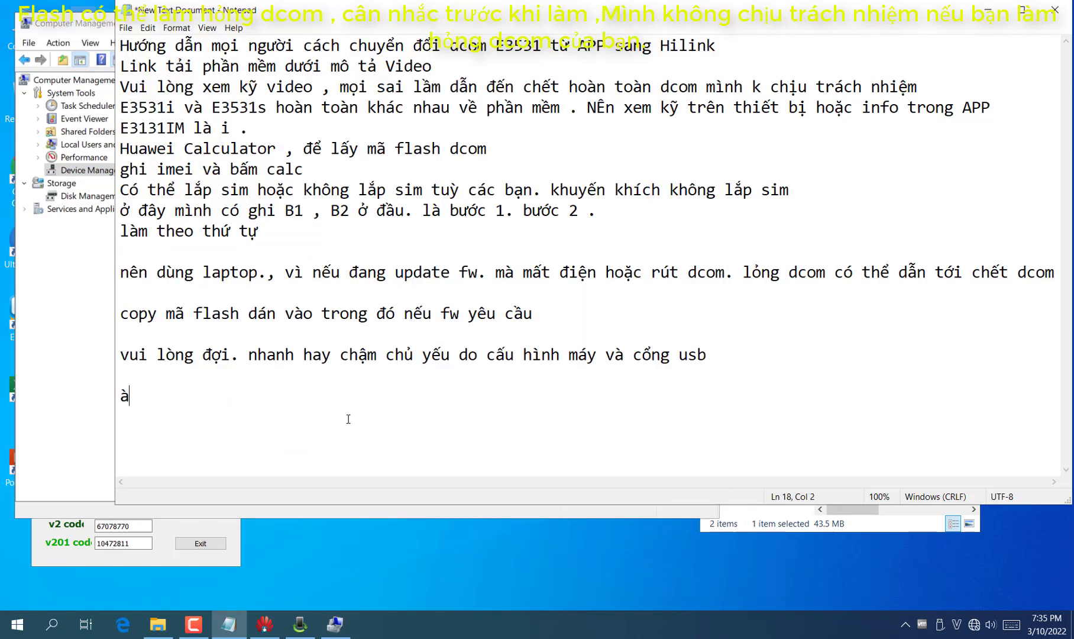
type(". mở mana")
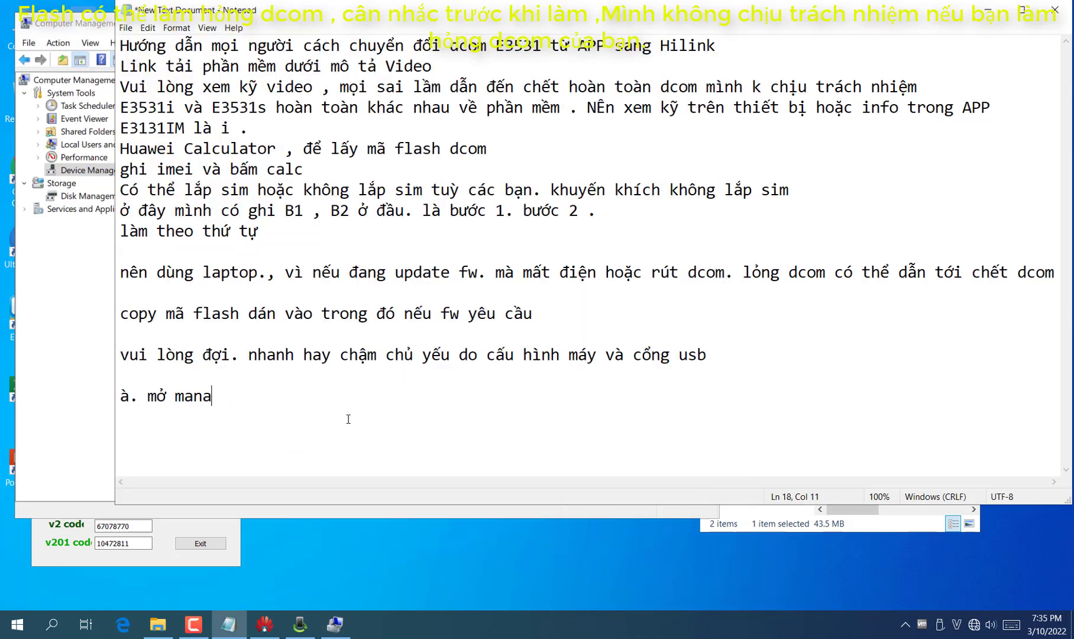
type("ge.deviced,")
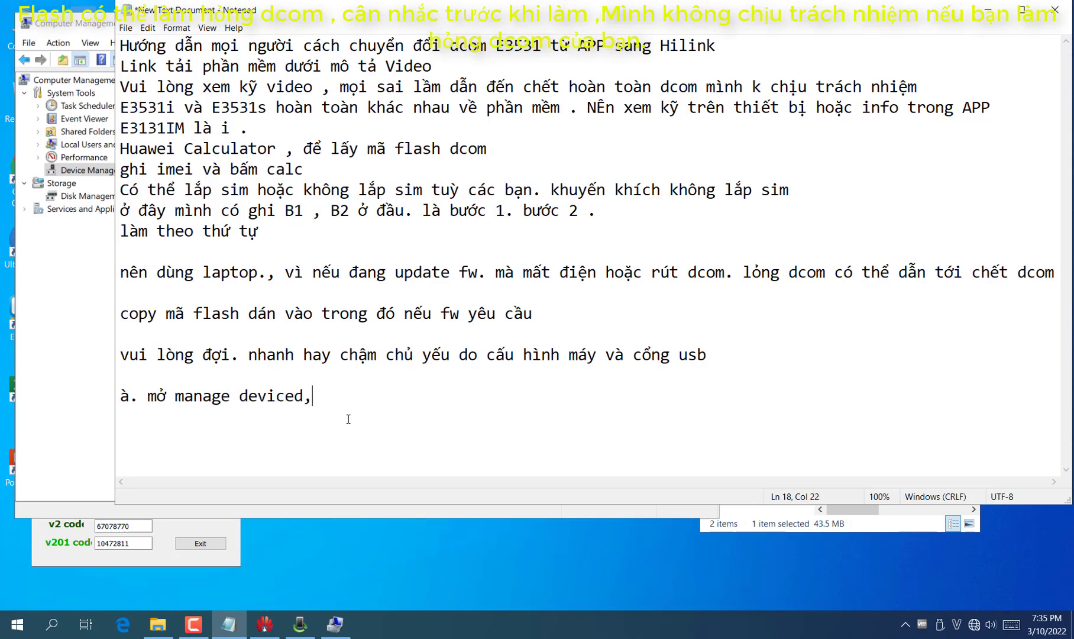
type(" phần port ")
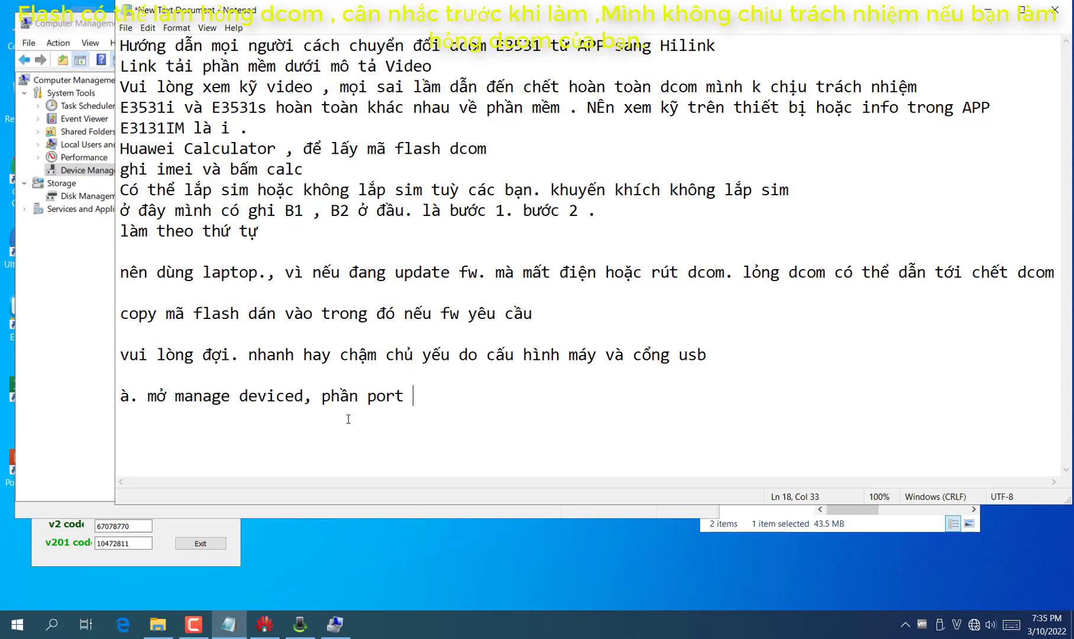
type("xem có ")
type("n")
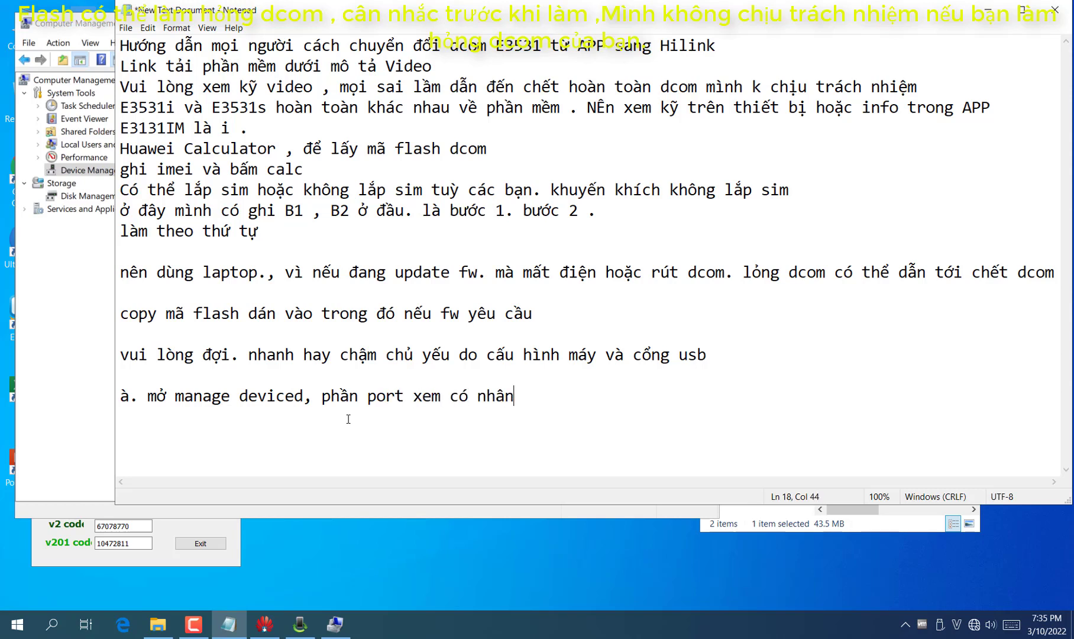
type("hận port huawei l")
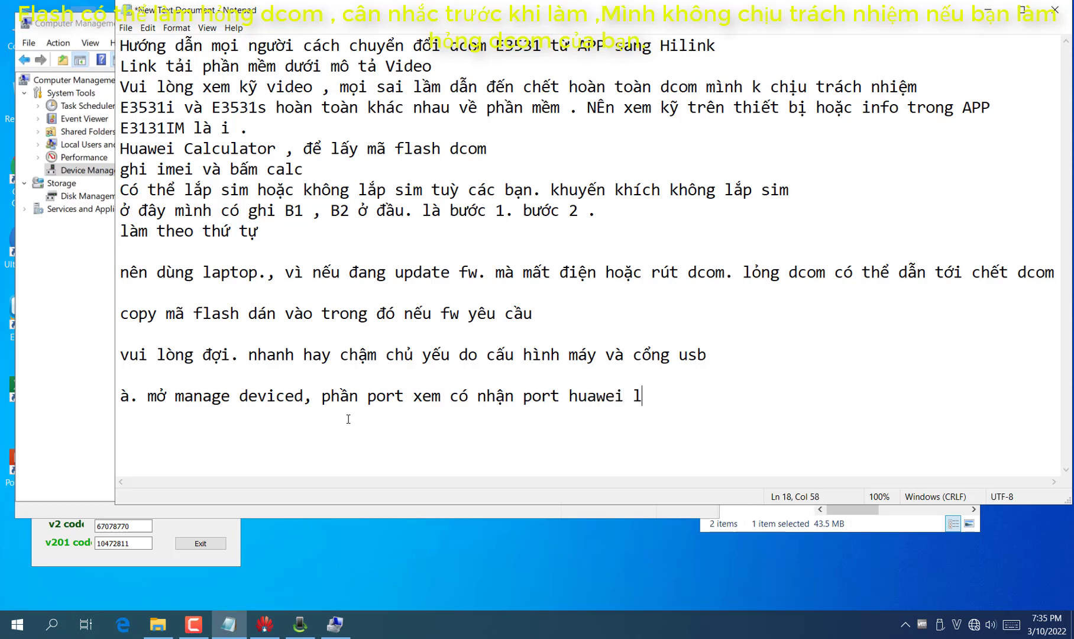
type("à ok. nếu chấm ")
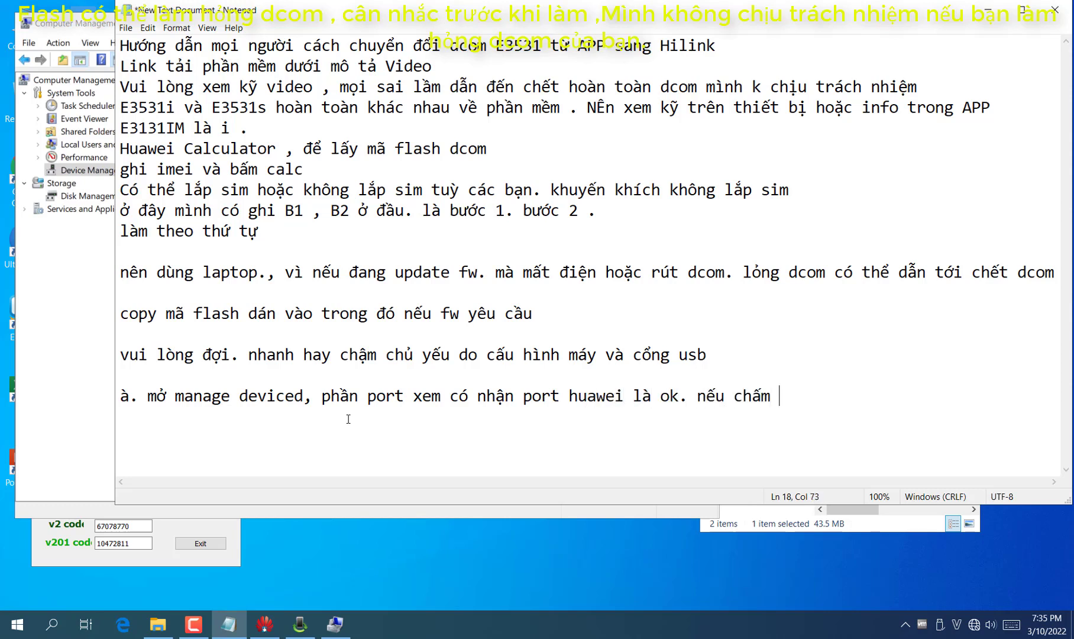
type("! thfi cần cài lại d")
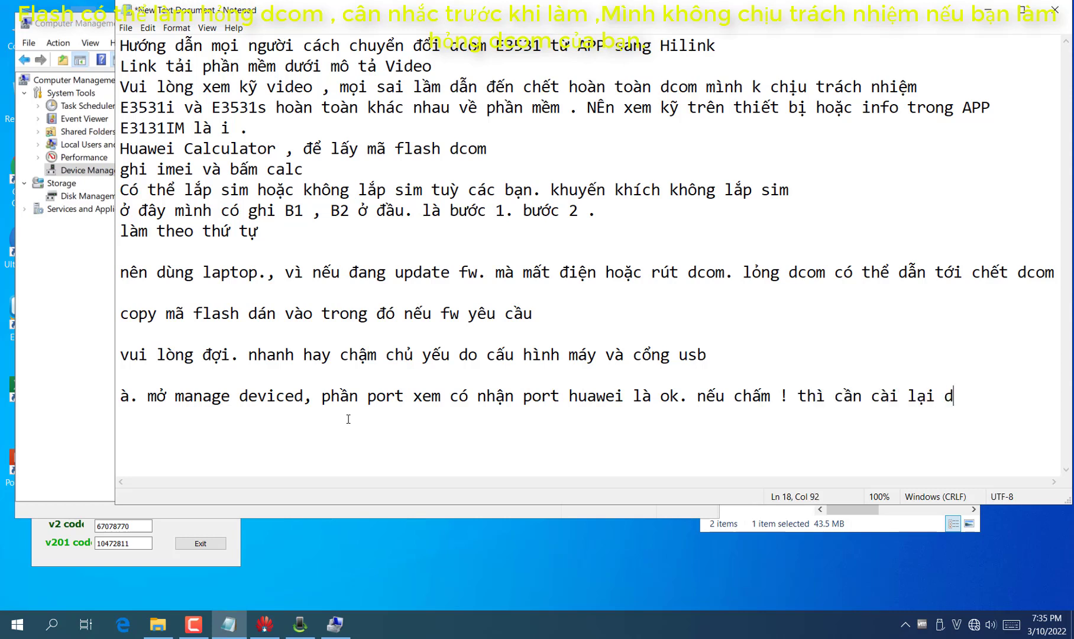
type("rivrr hoặc")
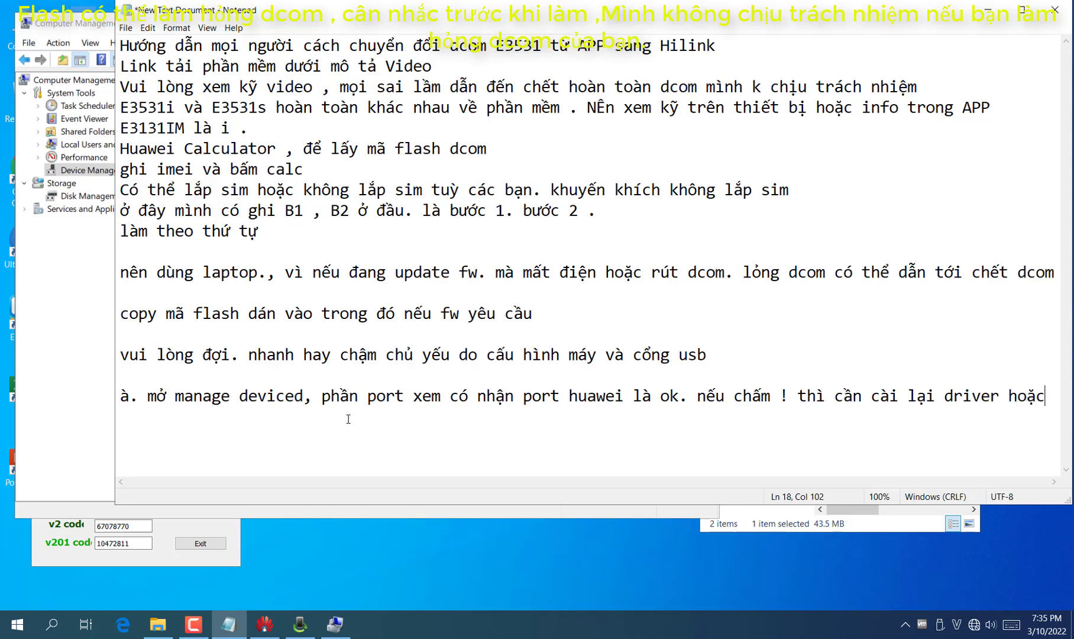
type(" rếet pc")
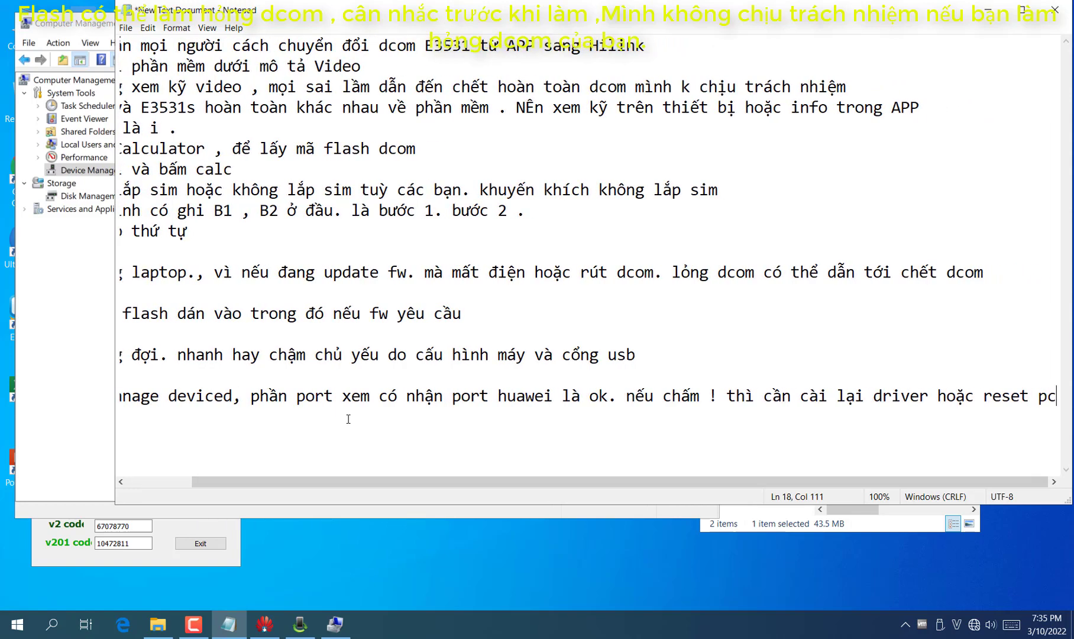
End the port note line, widen Notepad, and change all text to Consolas 16 pt
key("Return")
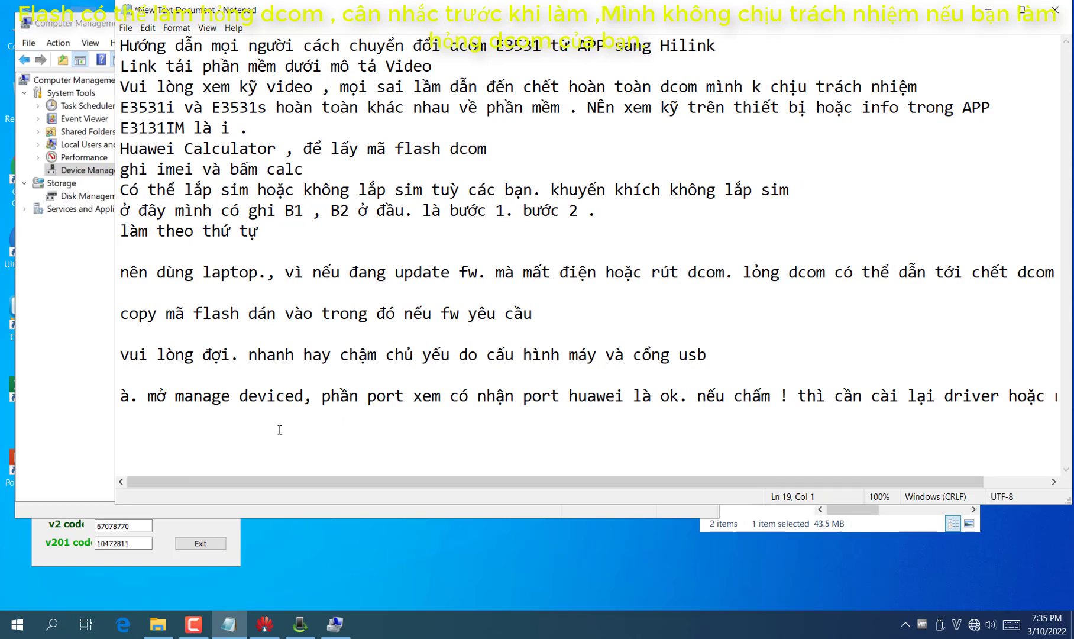
left_click_drag(116, 391, 46, 393)
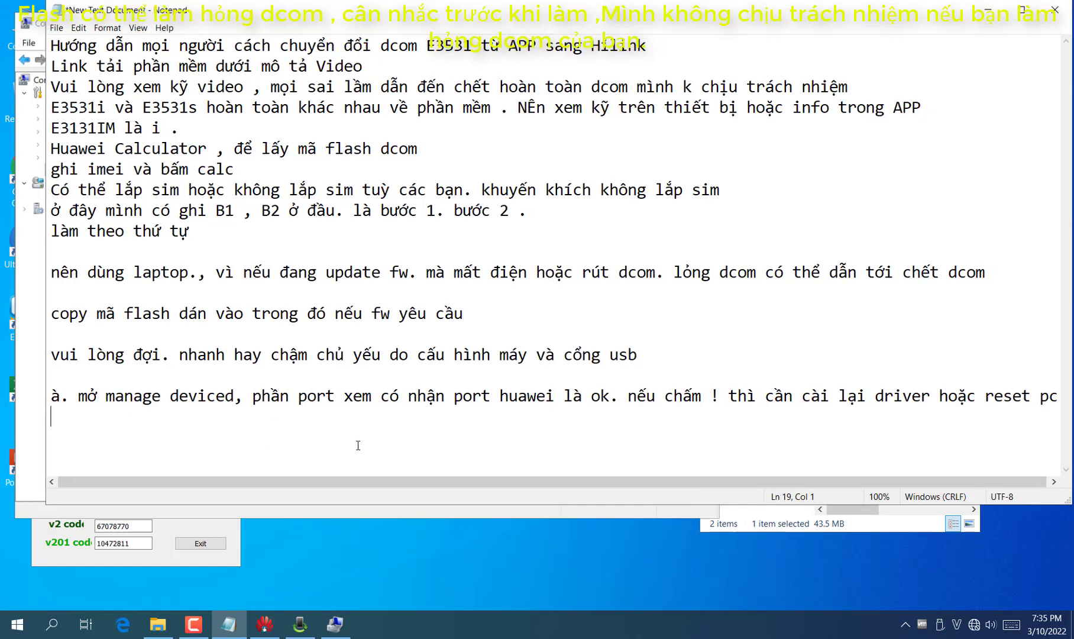
key("ctrl+a")
left_click(107, 27)
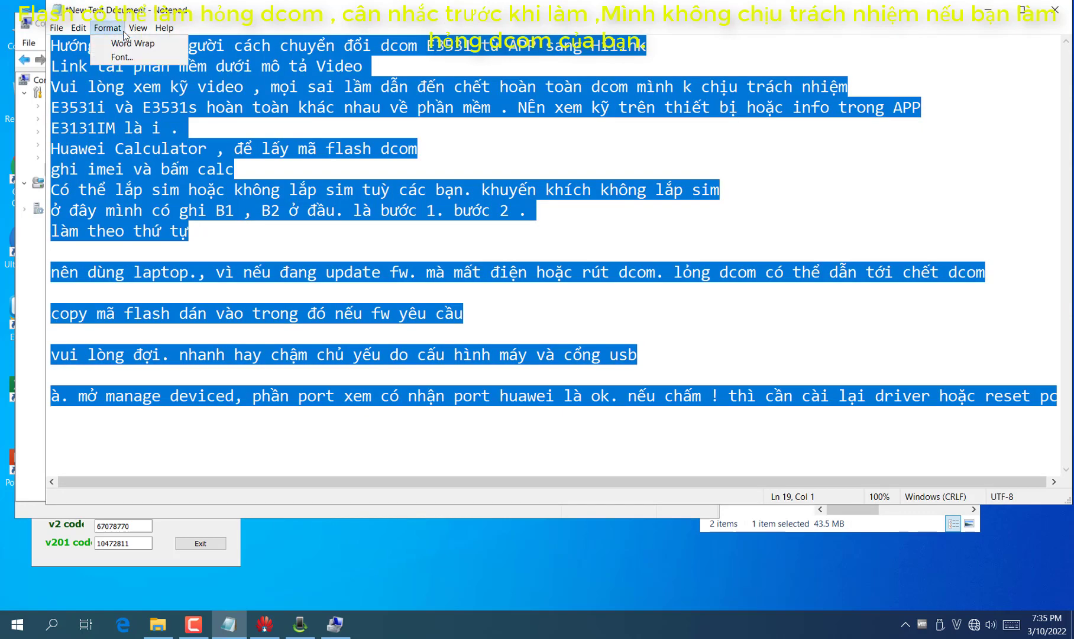
left_click(112, 57)
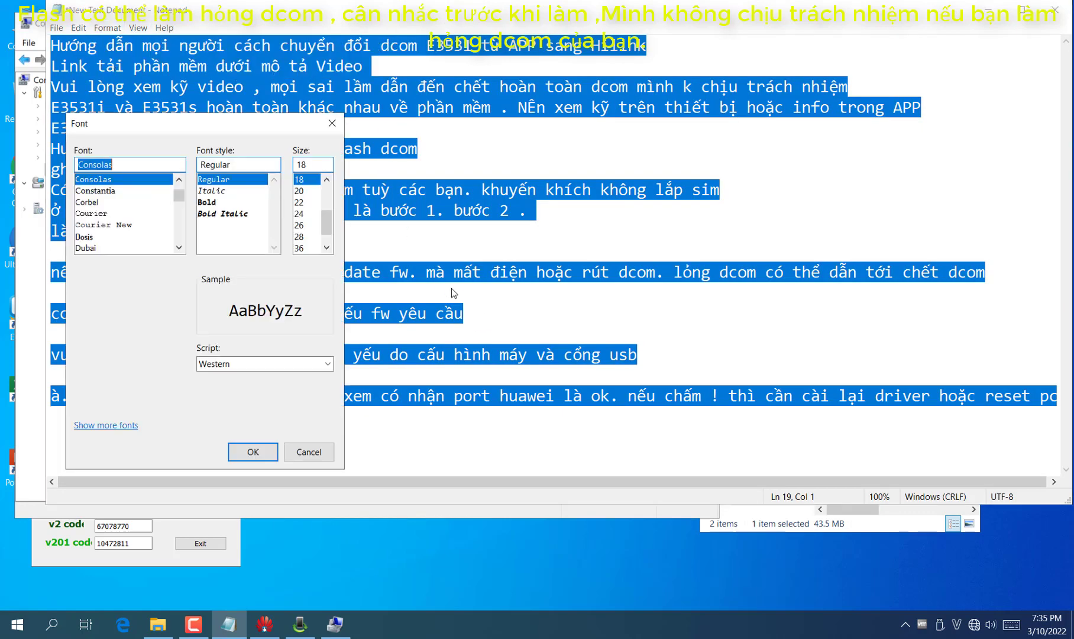
scroll(307, 232, "up", 2)
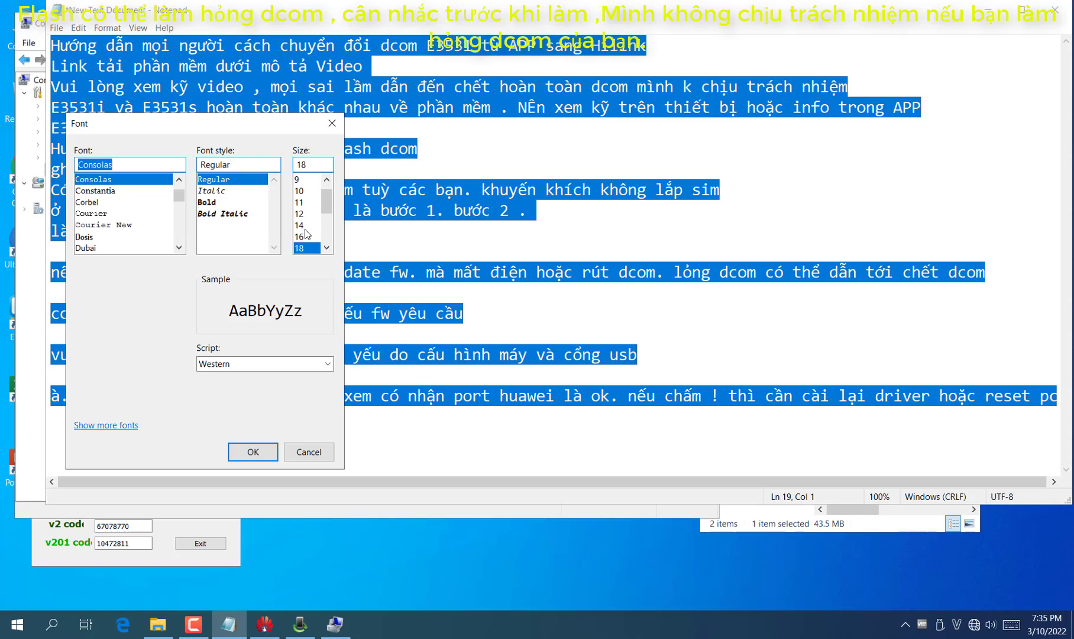
left_click(305, 235)
left_click(252, 453)
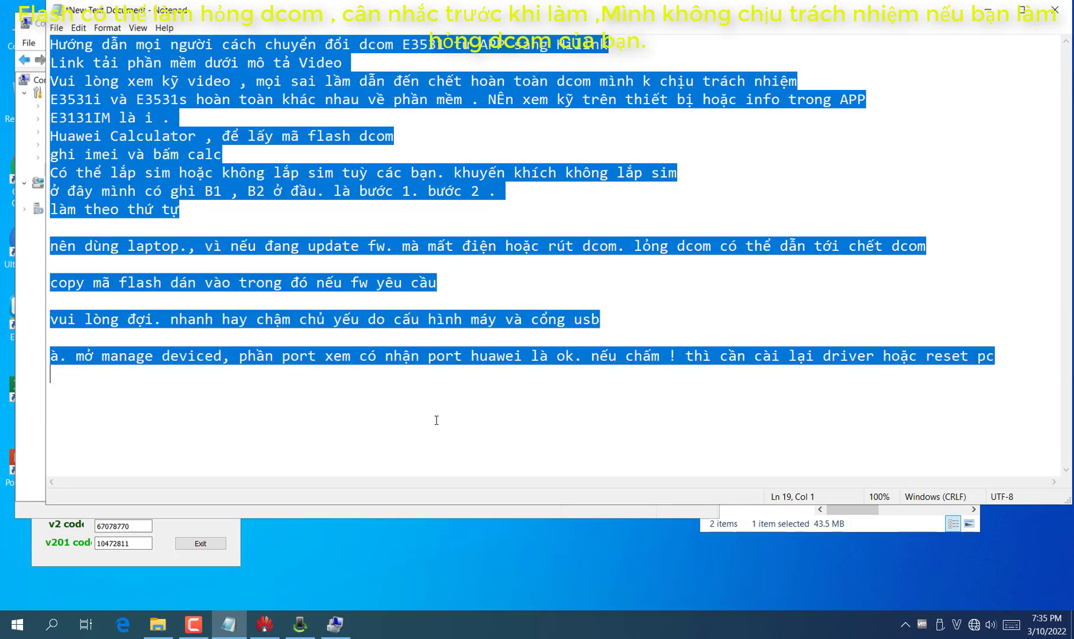
left_click(436, 417)
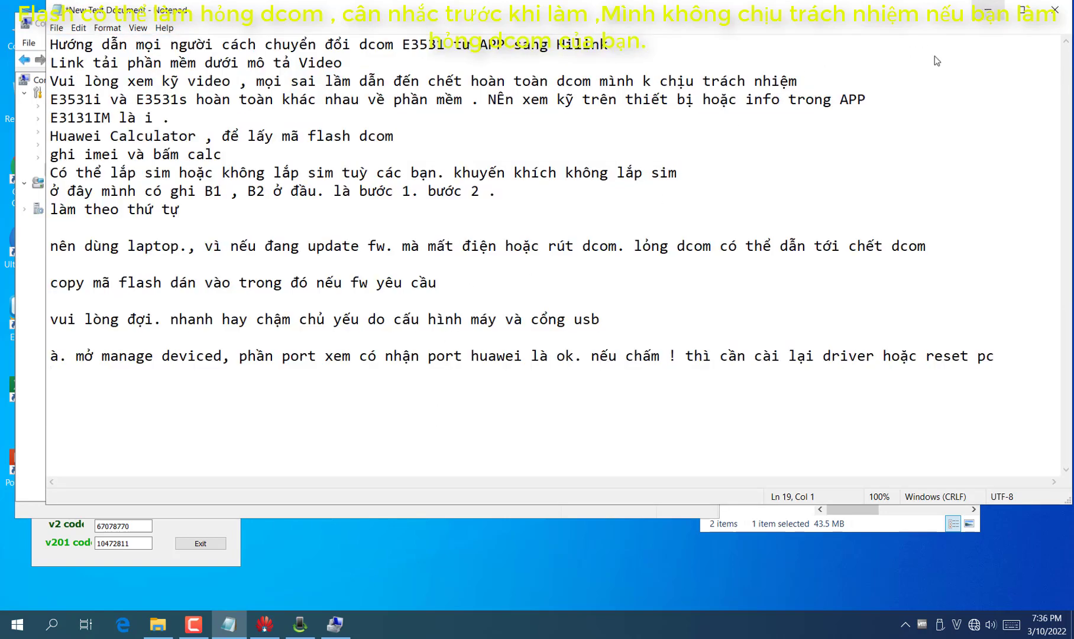
left_click(988, 9)
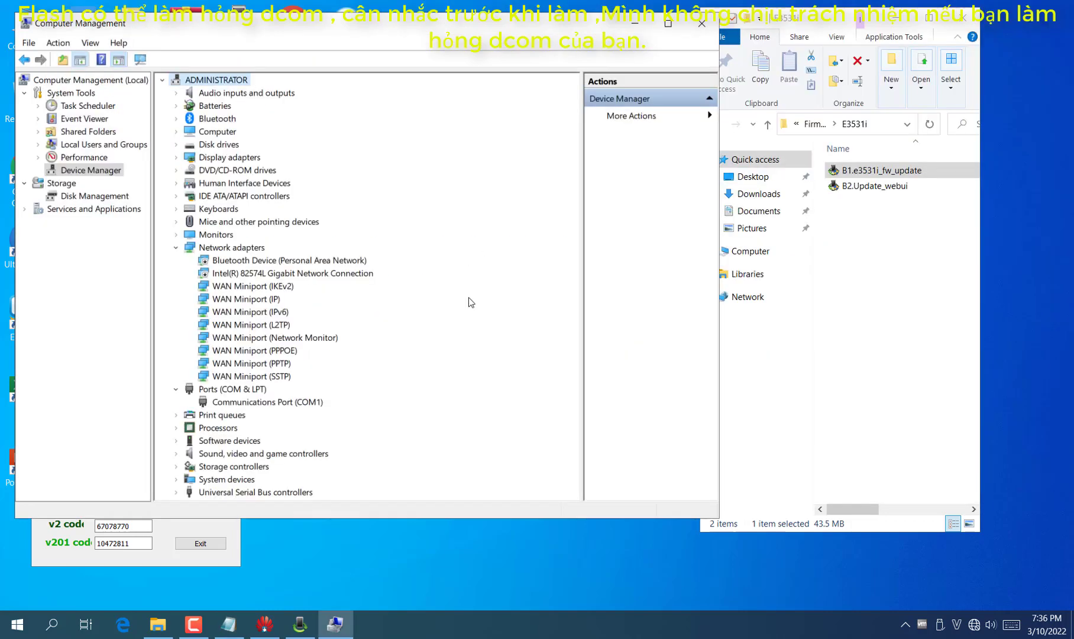
Close the Update Wizard with Finish after firmware 22.521.31.00.1306 succeeds, then return to Notepad
left_click(300, 624)
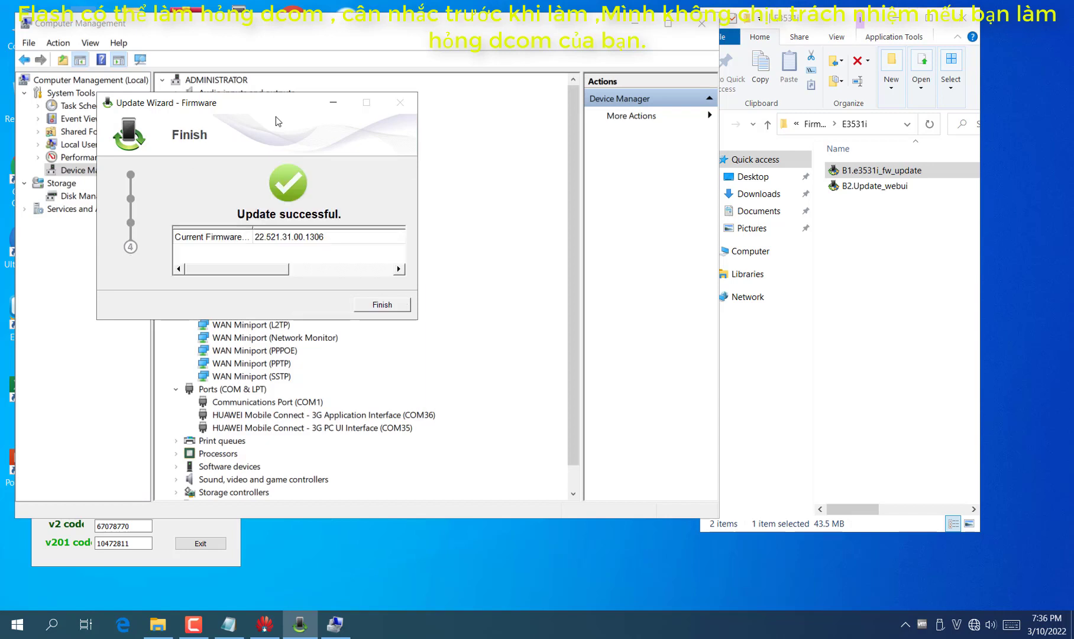
left_click(393, 307)
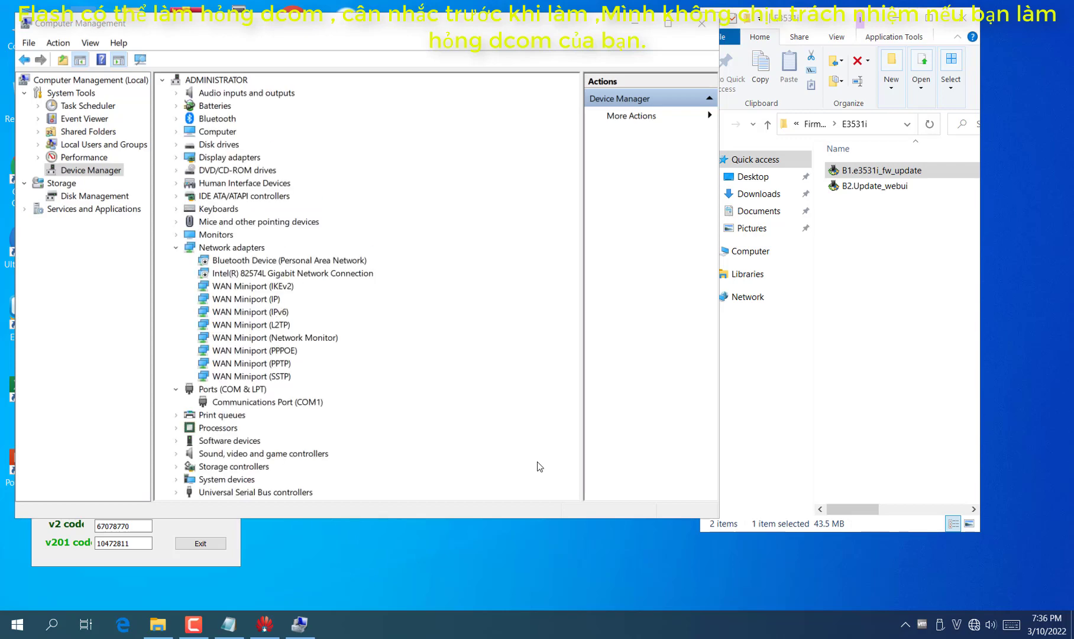
left_click(226, 574)
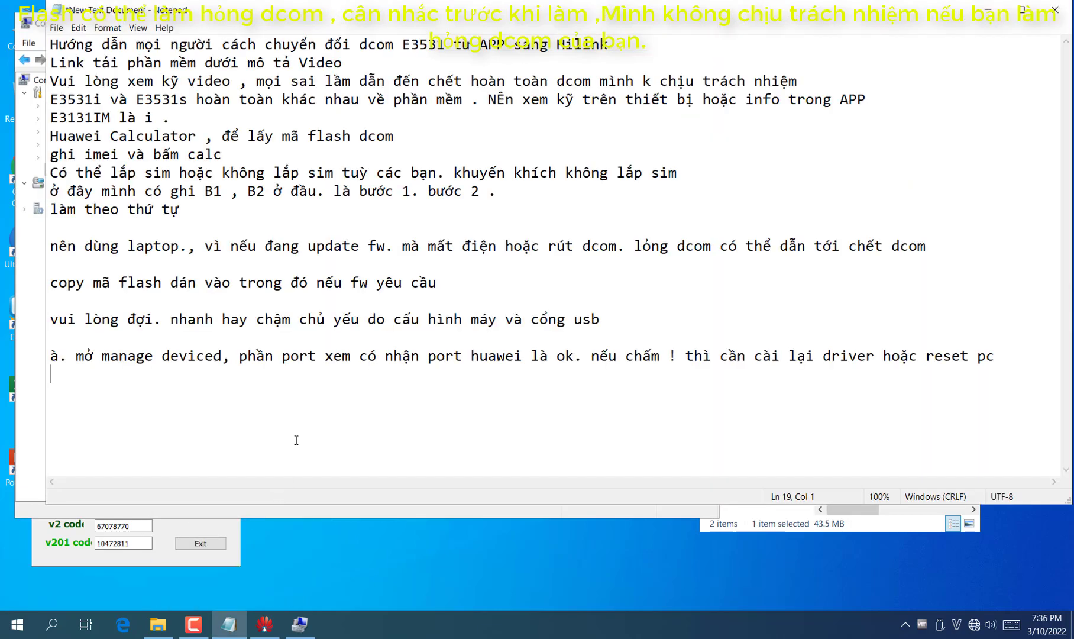
Add lines 'flash xong fw, giờ tới webui nữa là xong.' and 'tốt nhất nên tắt hết mạng lan đi (nếu trùng dhcp k cài dc)'
type("flas")
key("BackSpace")
key("BackSpace")
key("BackSpace")
key("BackSpace")
key("Return")
type("flash xong fw")
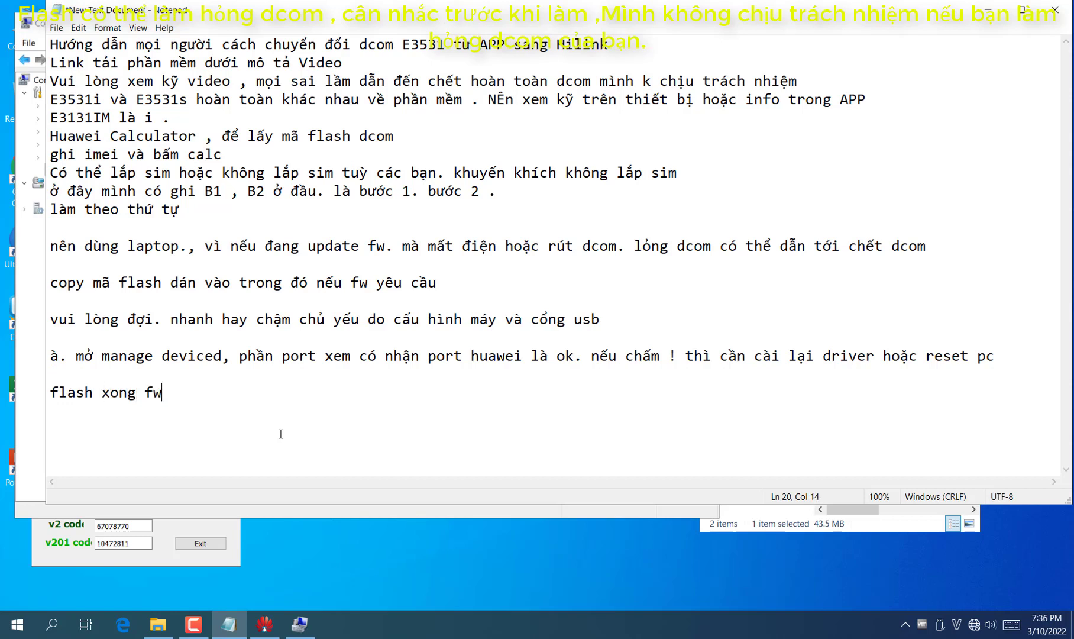
type(" , giờ tới webui nữa ")
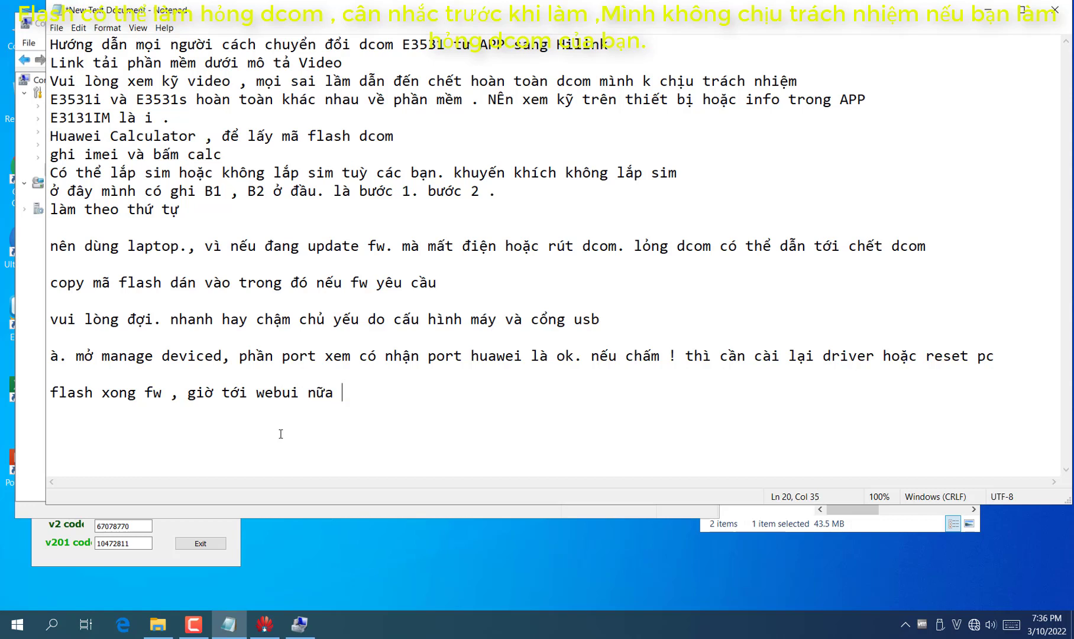
type("là xong .")
key("Return")
type("tốt ")
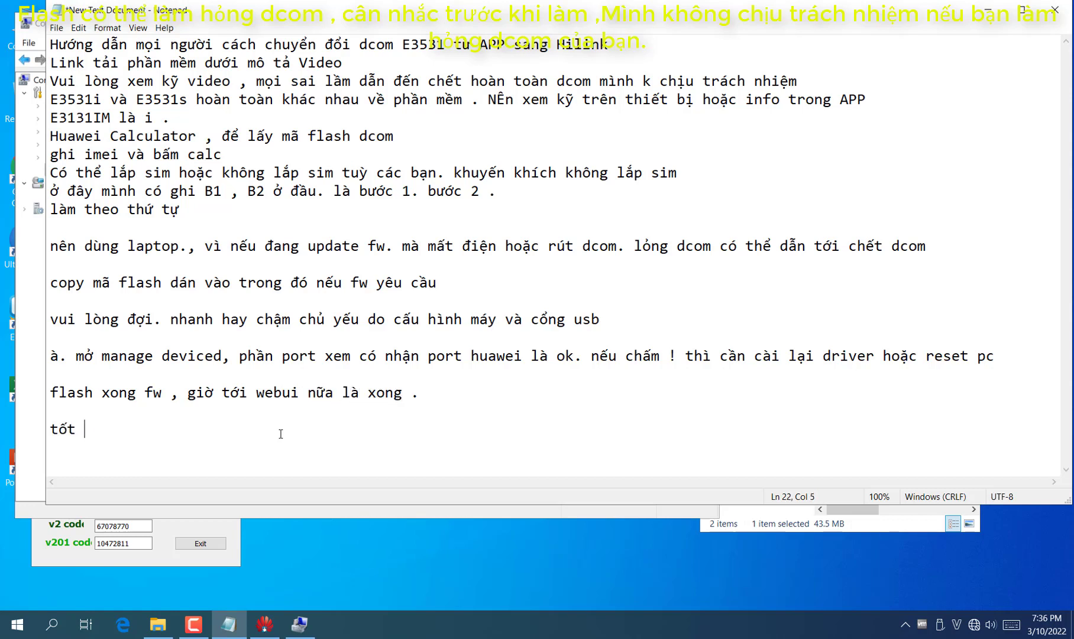
type("nhất nên tắt hết mạng ")
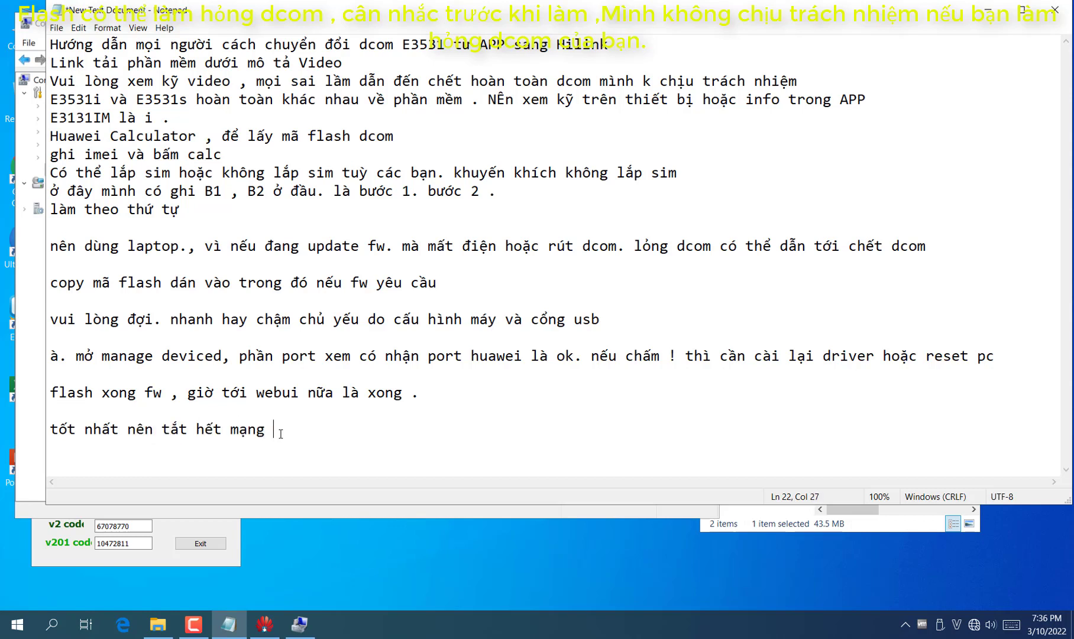
type("lan đi. ( nêu trùngdhcp k")
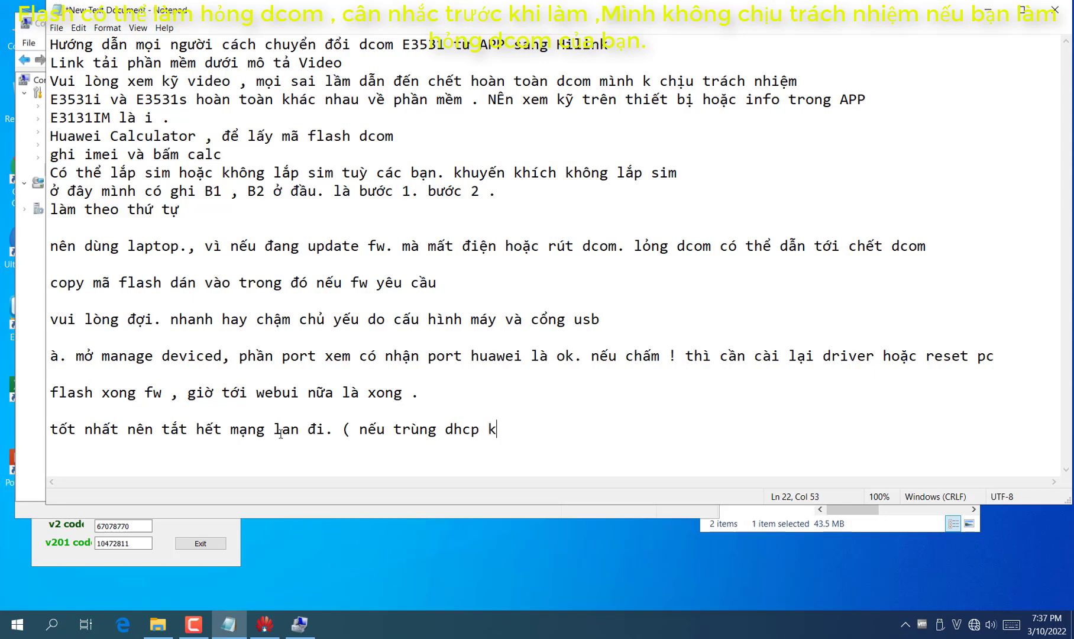
type(" cài dc )")
key("Return")
Reach the Network Connections adapter list through the taskbar's network status settings
left_click(989, 9)
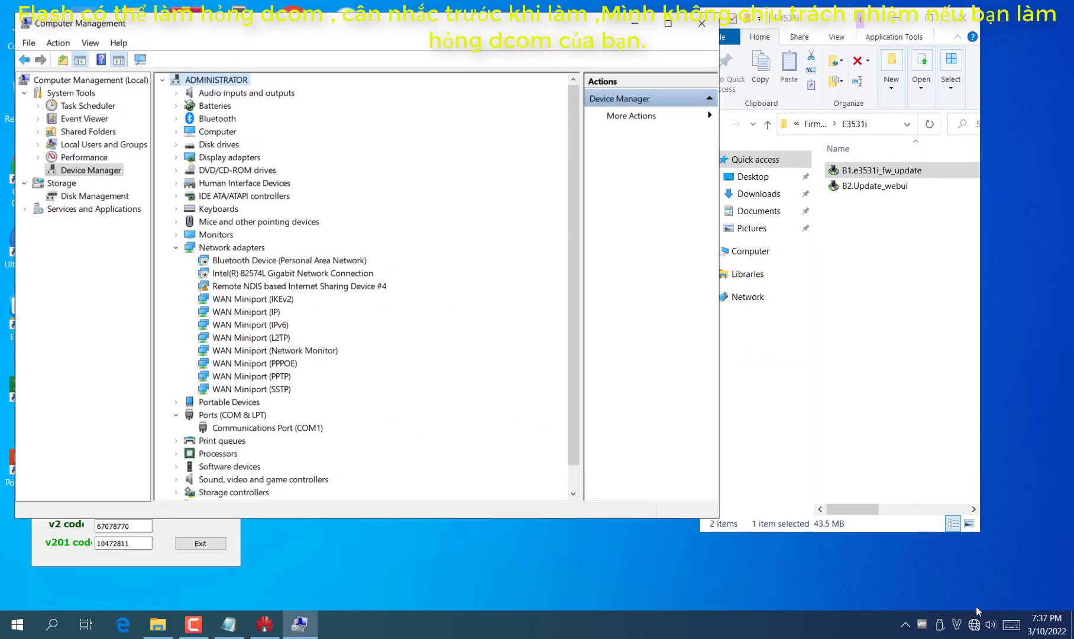
right_click(975, 622)
left_click(958, 598)
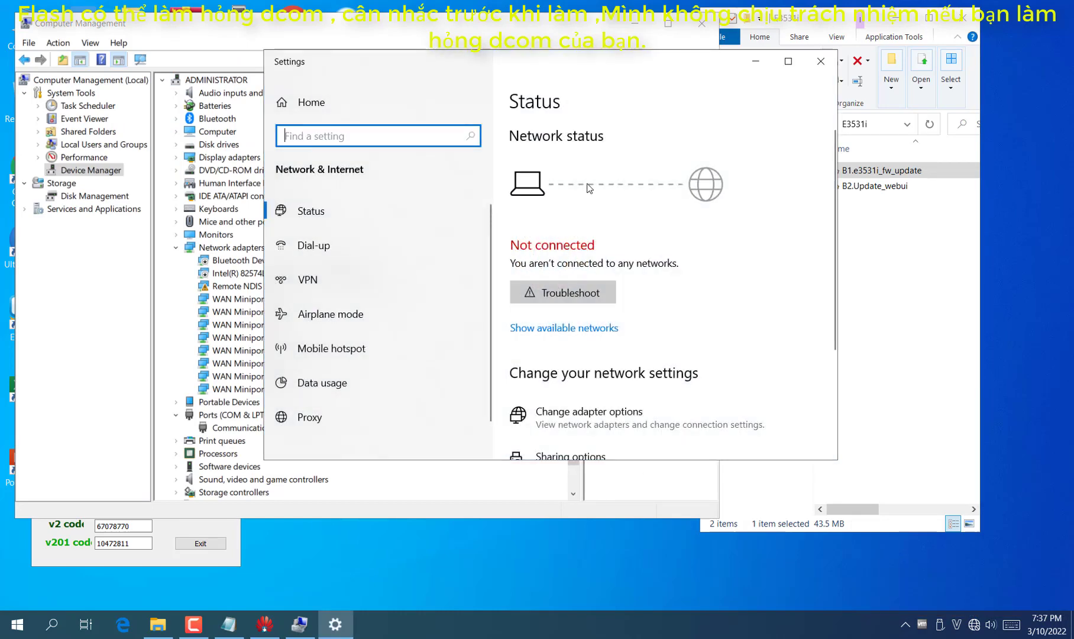
scroll(572, 407, "down", 3)
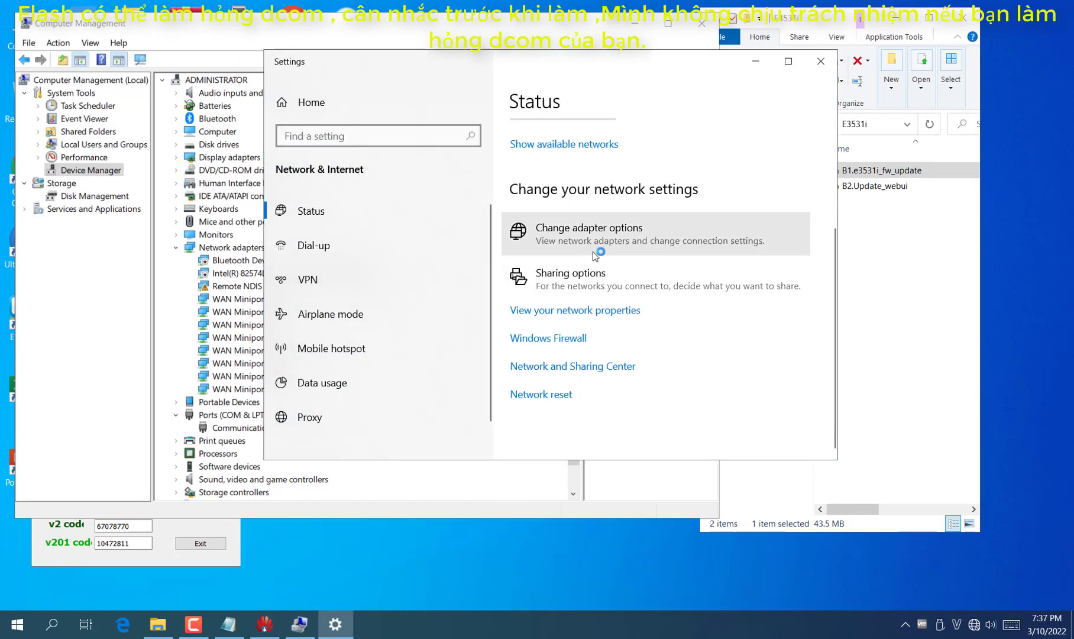
left_click(593, 246)
left_click(821, 61)
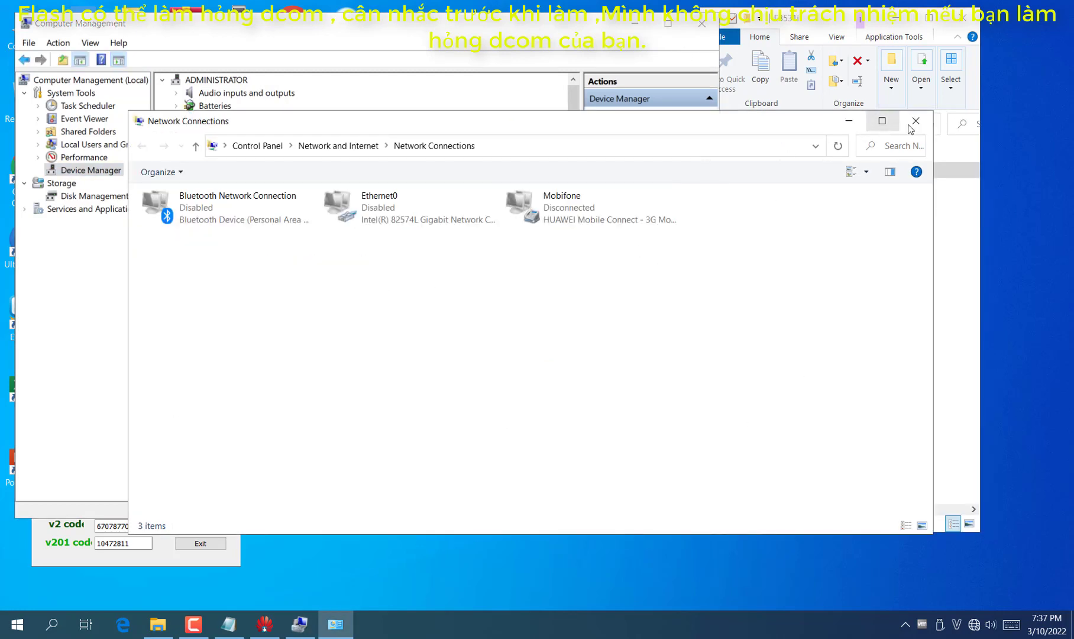
Refresh Network Connections, confirming Ethernet0 and Bluetooth Network Connection are disabled, then close it
right_click(681, 361)
left_click(713, 419)
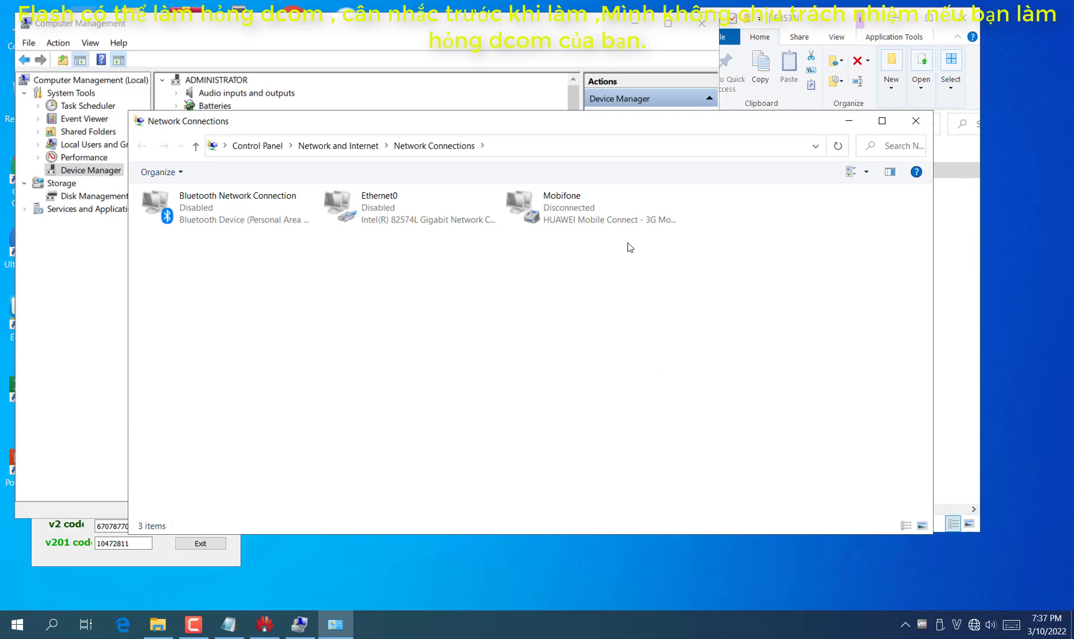
left_click(919, 117)
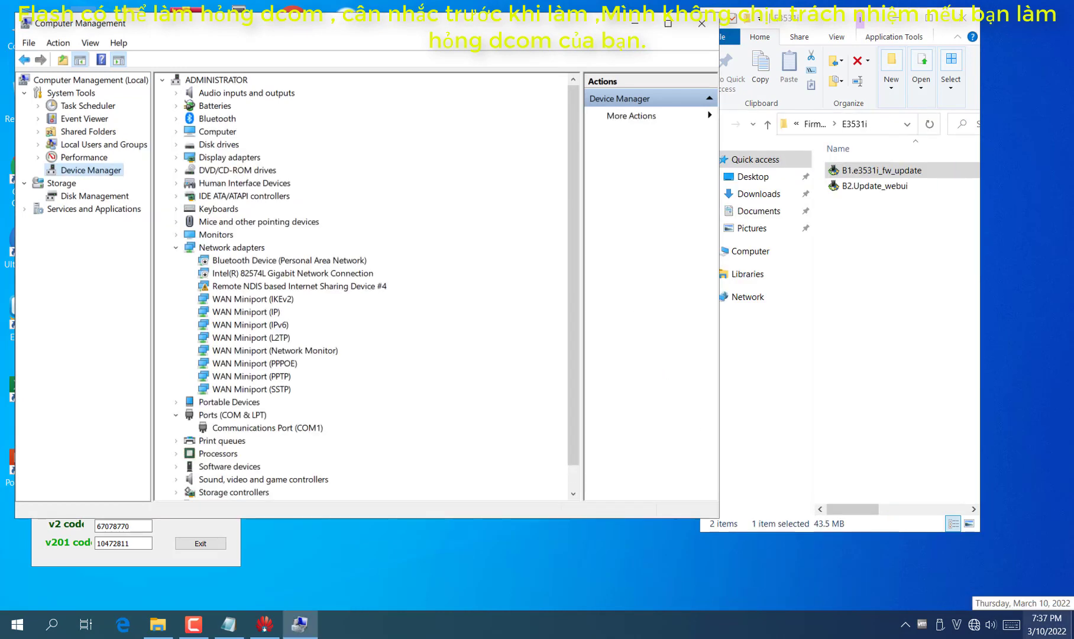
Navigate File Explorer from the Firmware folder up to E3531 and into the Driver folder
left_click(906, 472)
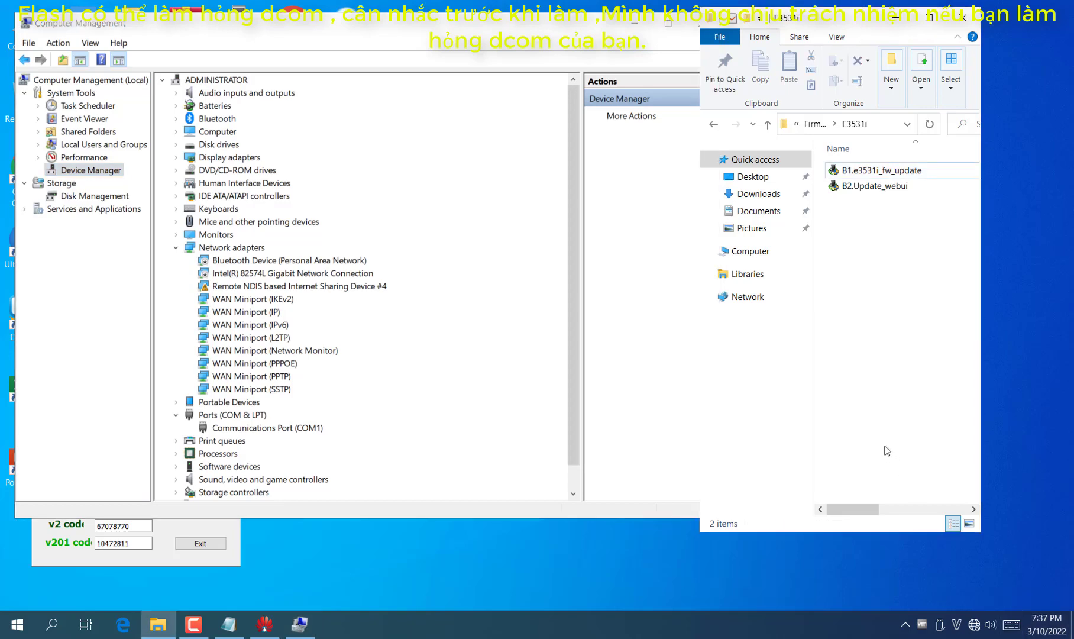
left_click(637, 25)
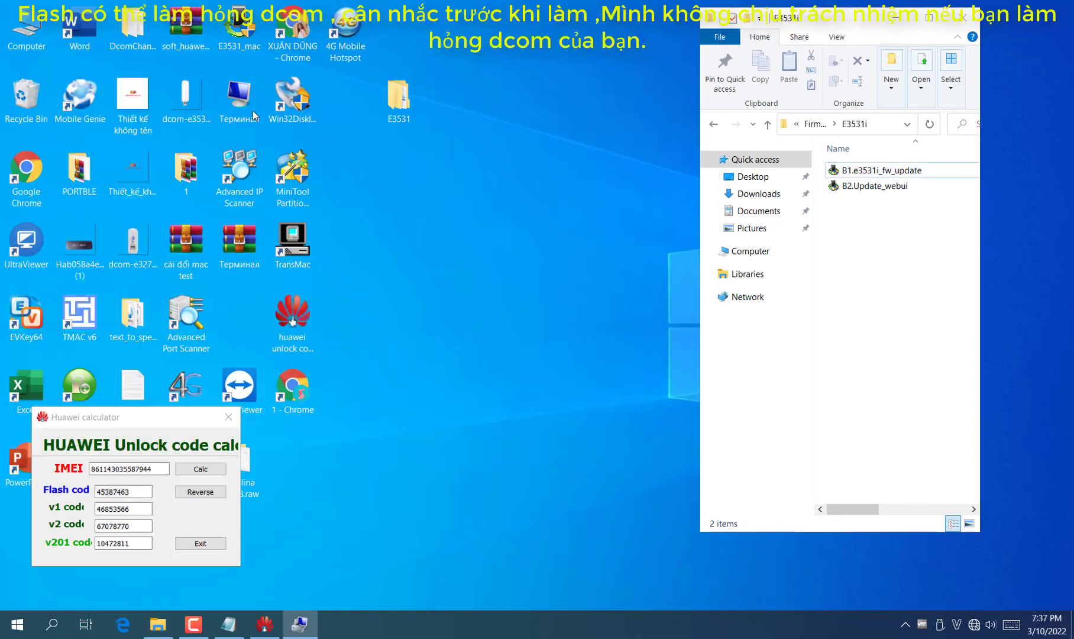
double_click(26, 30)
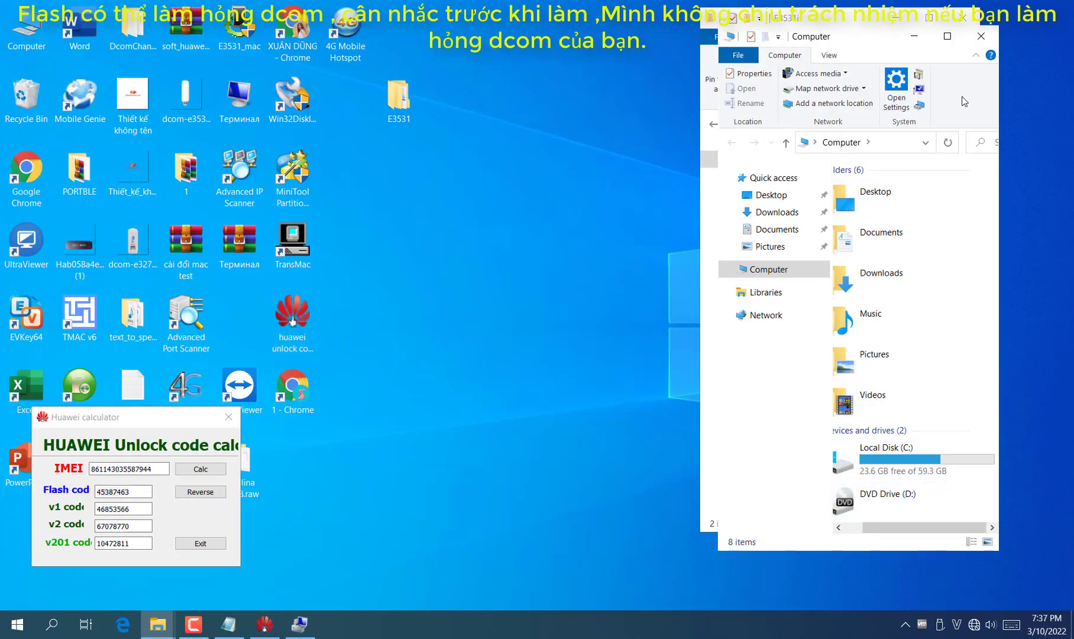
left_click(980, 36)
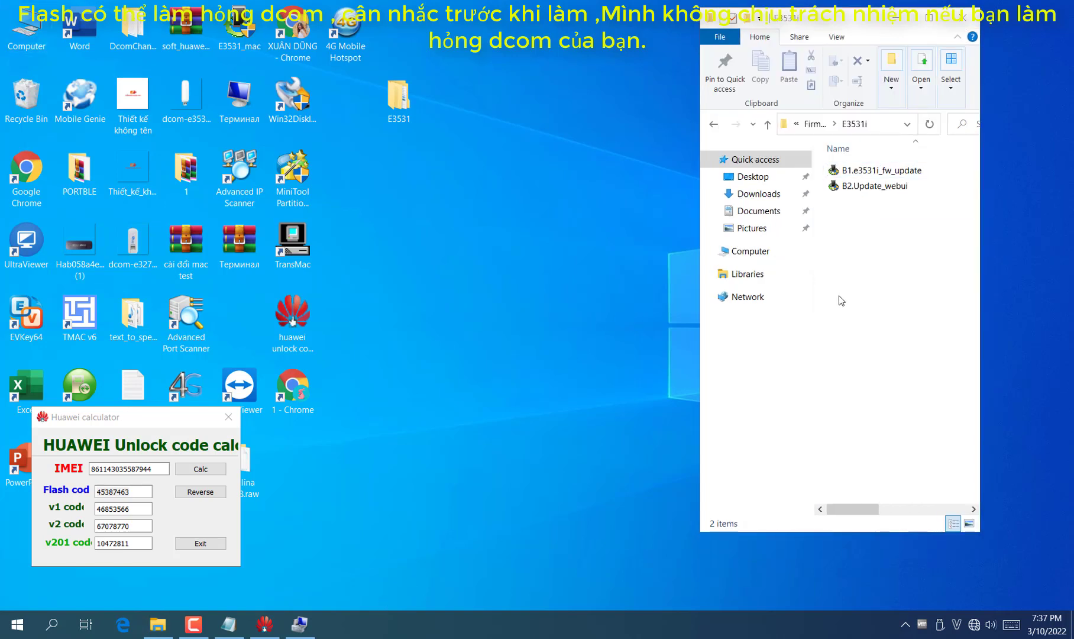
left_click(714, 125)
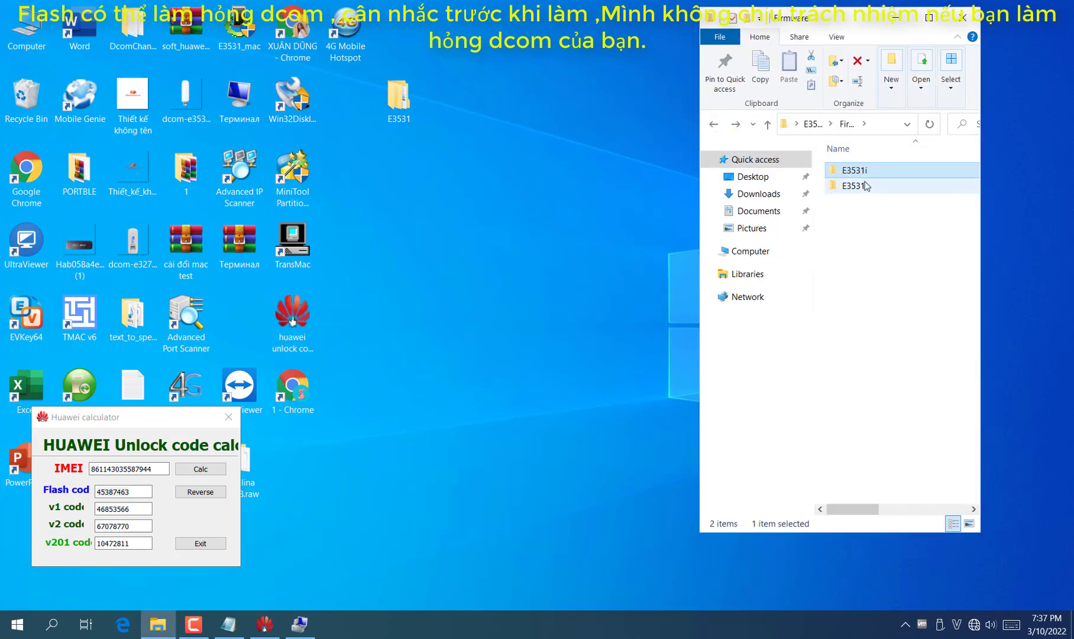
key("alt+Up")
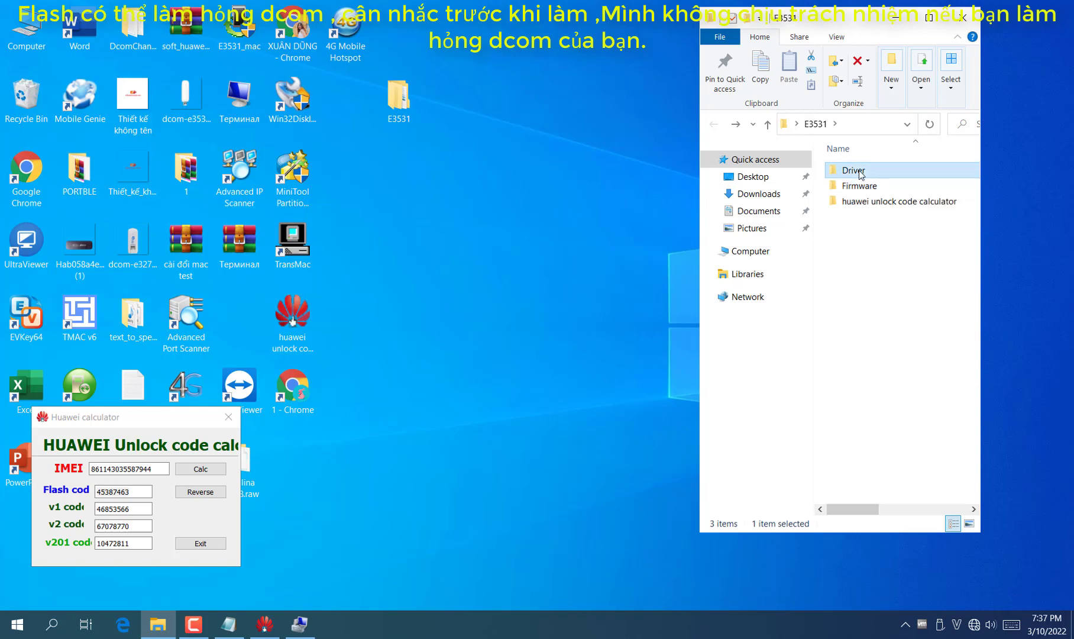
double_click(855, 170)
Inspect the setup program inside the 4.mbbServiceSetup archive in WinRAR, then close it and show Device Manager
left_click(881, 186)
double_click(881, 187)
left_click(219, 151)
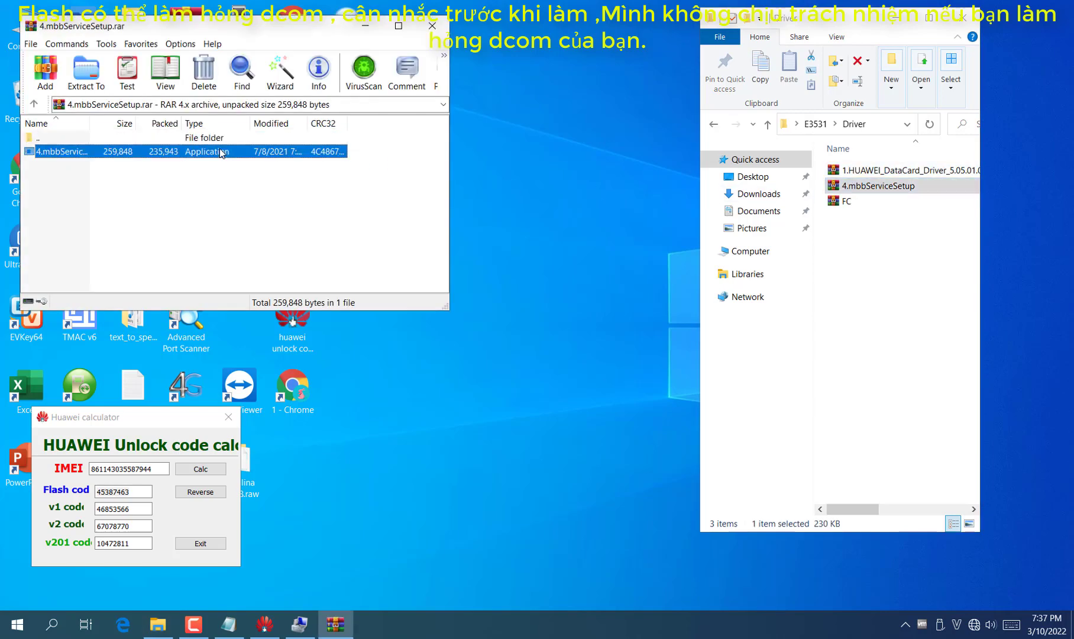
right_click(219, 151)
left_click(164, 154)
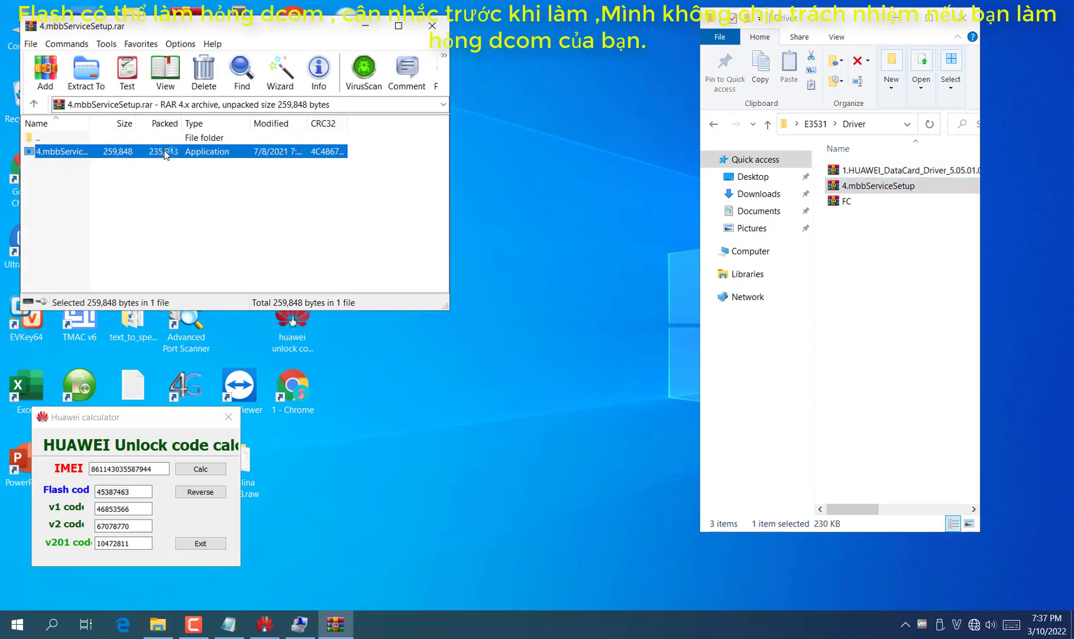
left_click(433, 26)
left_click(300, 623)
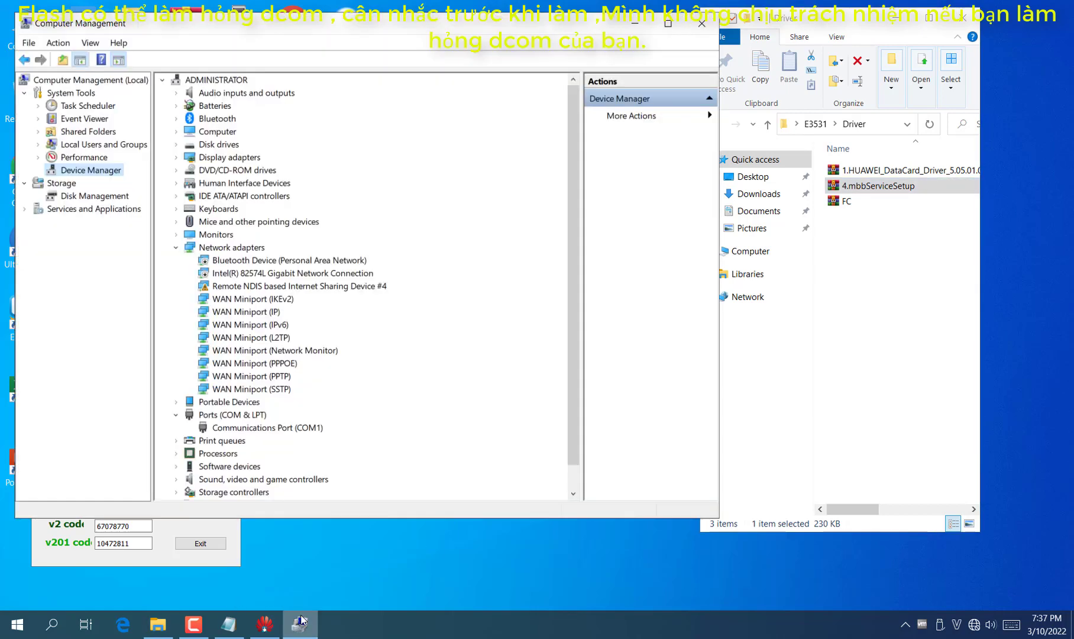
Disable Remote NDIS based Internet Sharing Device #4, confirm with Yes, then re-enable it
left_click(269, 298)
left_click(301, 287)
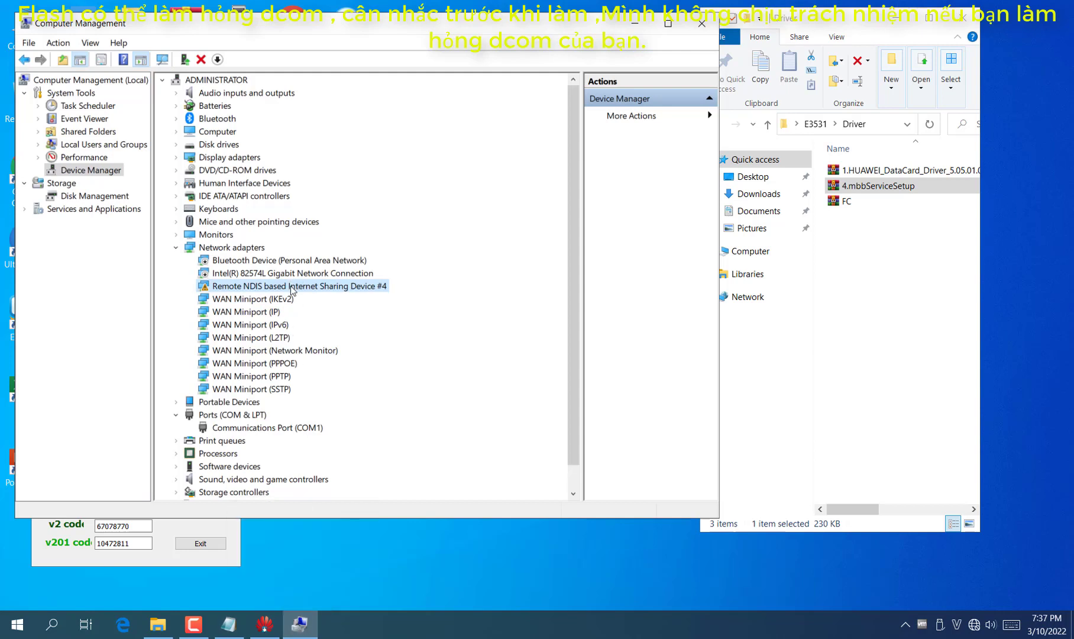
right_click(290, 288)
left_click(314, 318)
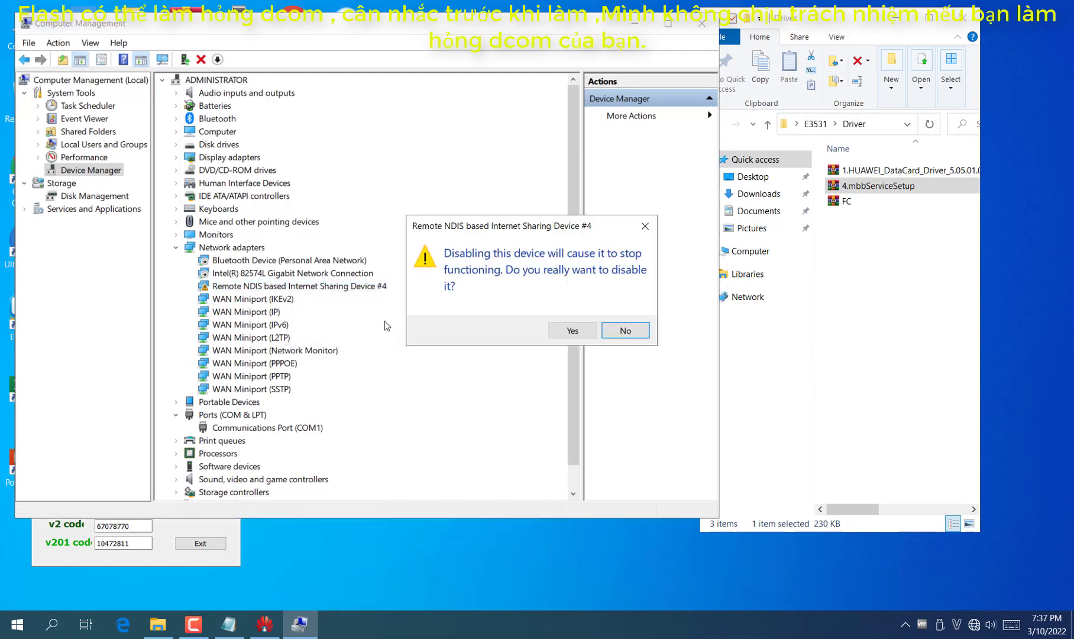
left_click(562, 334)
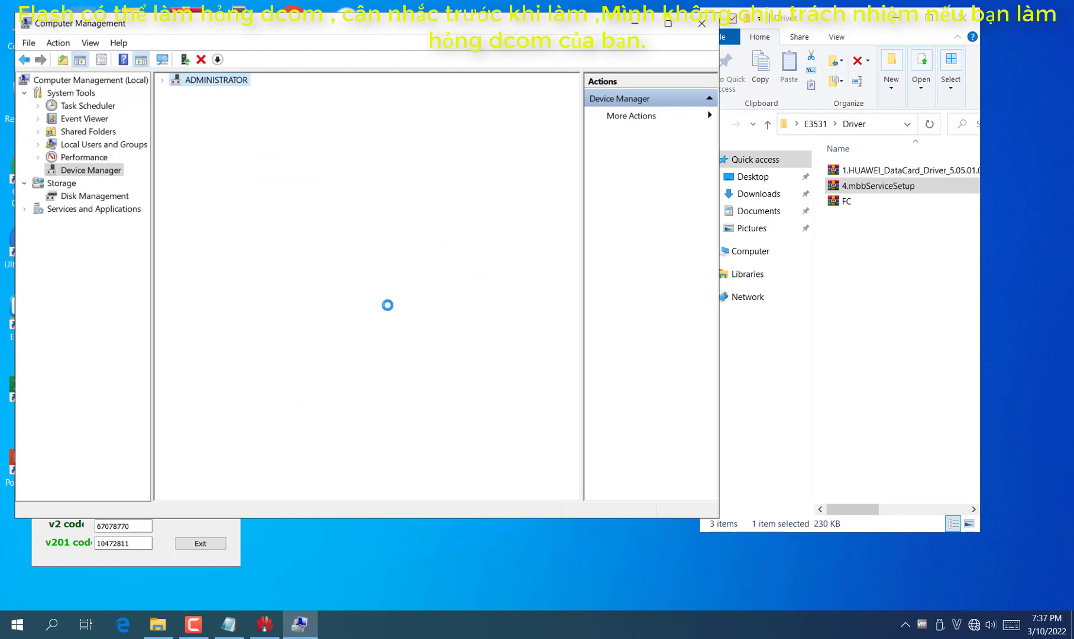
right_click(267, 286)
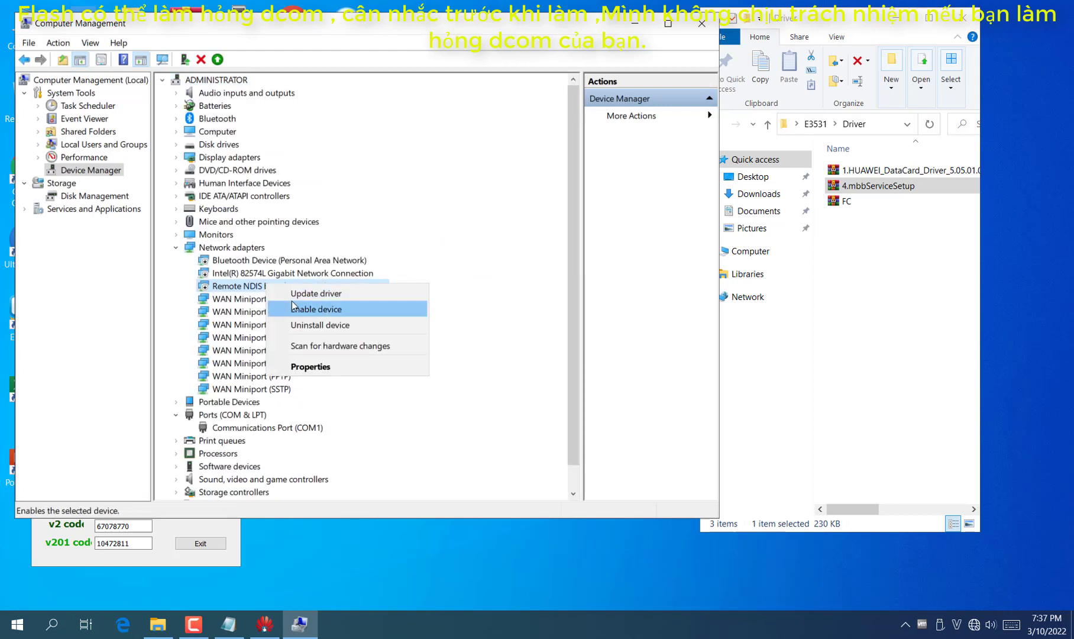
left_click(293, 308)
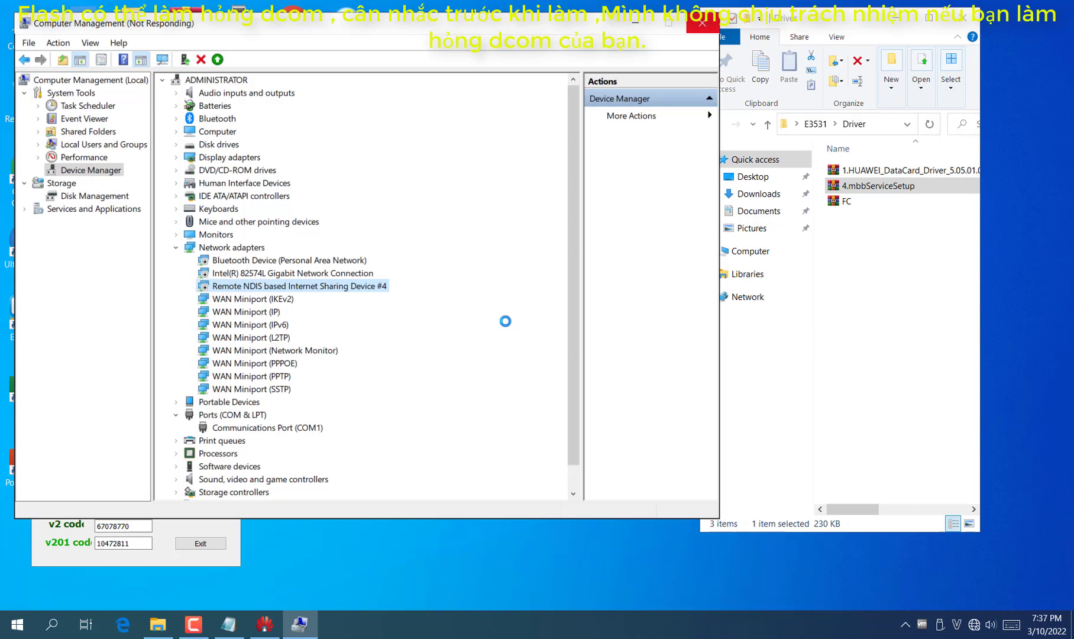
left_click(228, 624)
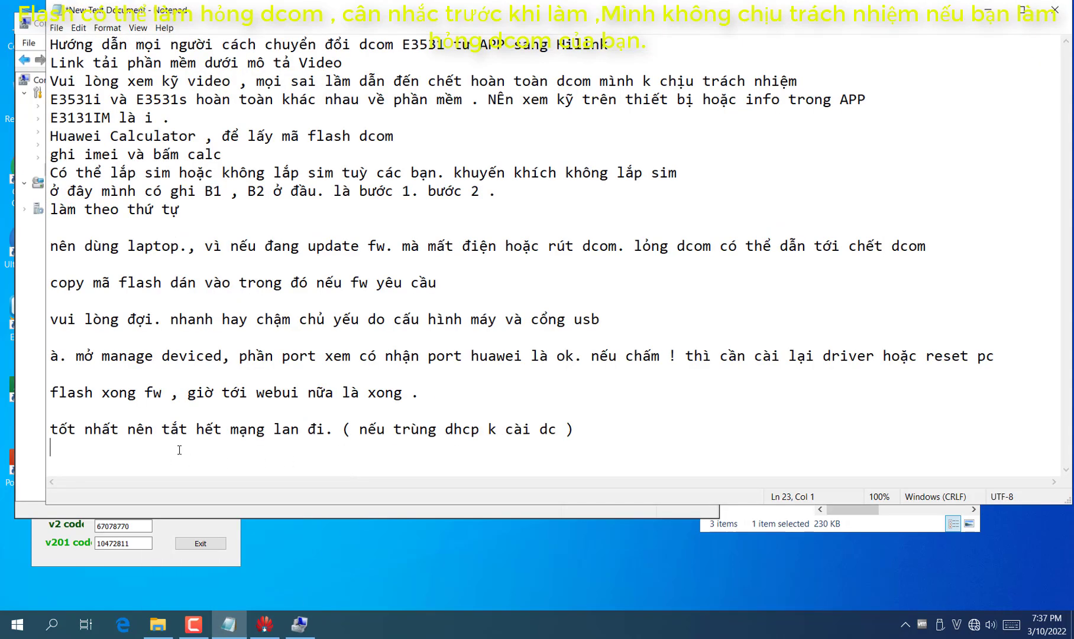
Write 'nếu báo lỗi card mạng Remote NDIS bạn có thể rút ra cắm lại', checking the adapter name in Device Manager
type("nếu báo lôi")
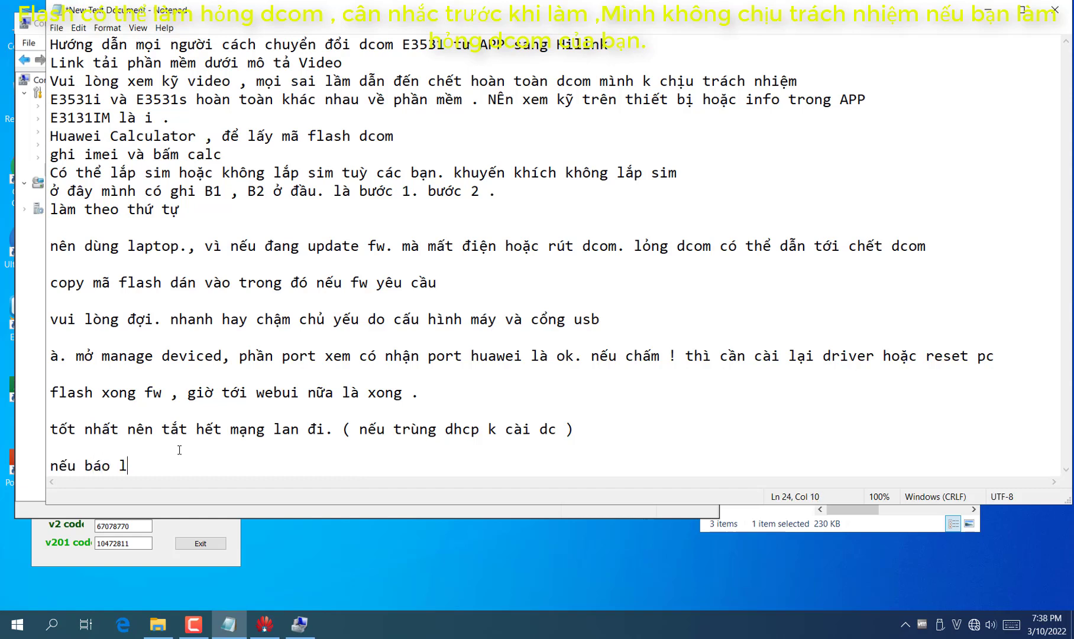
key("BackSpace")
key("BackSpace")
type("ỗi card mạng")
left_click(30, 354)
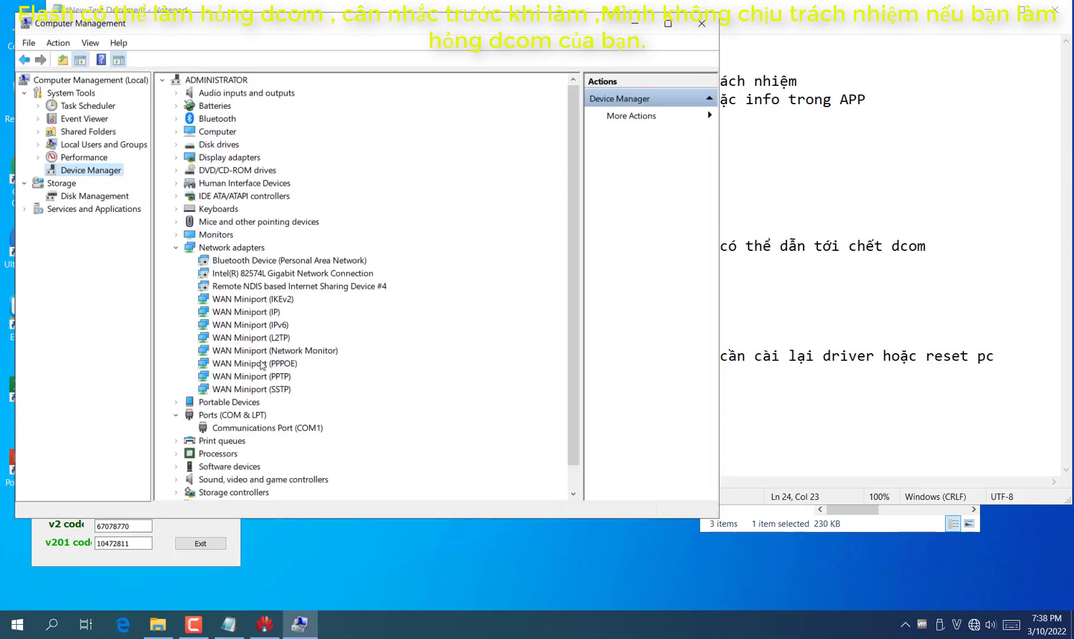
left_click(302, 288)
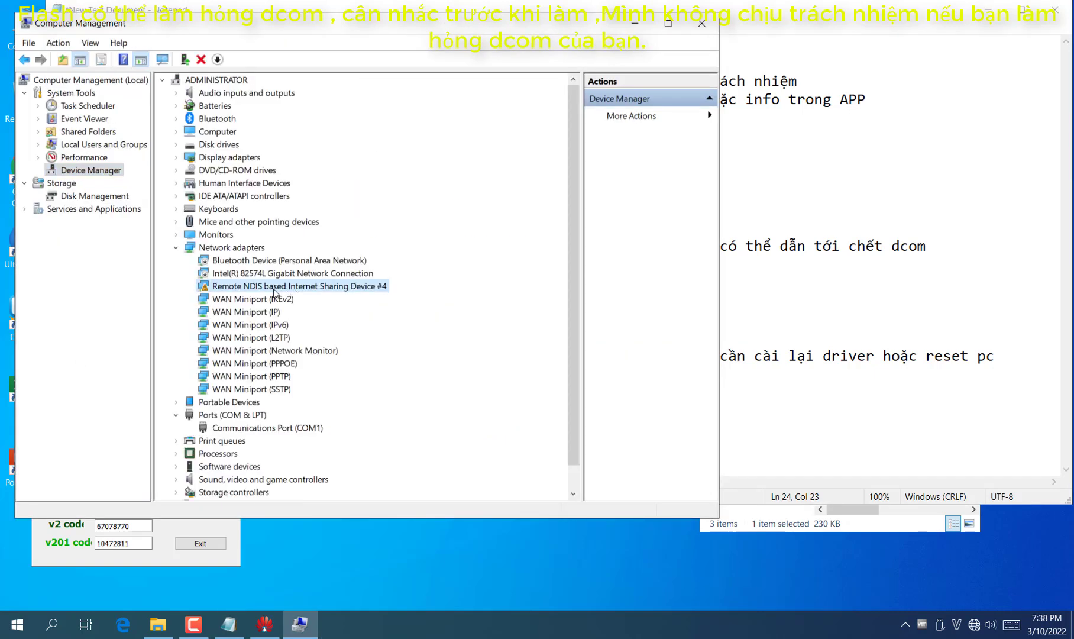
key("alt+Tab")
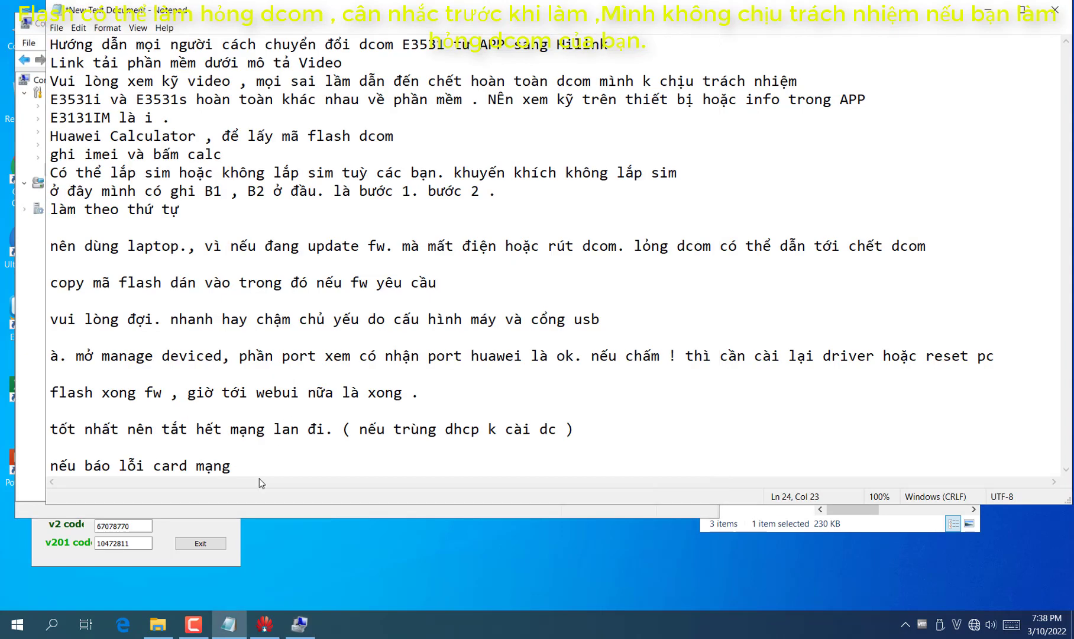
type("Remote")
type("Í")
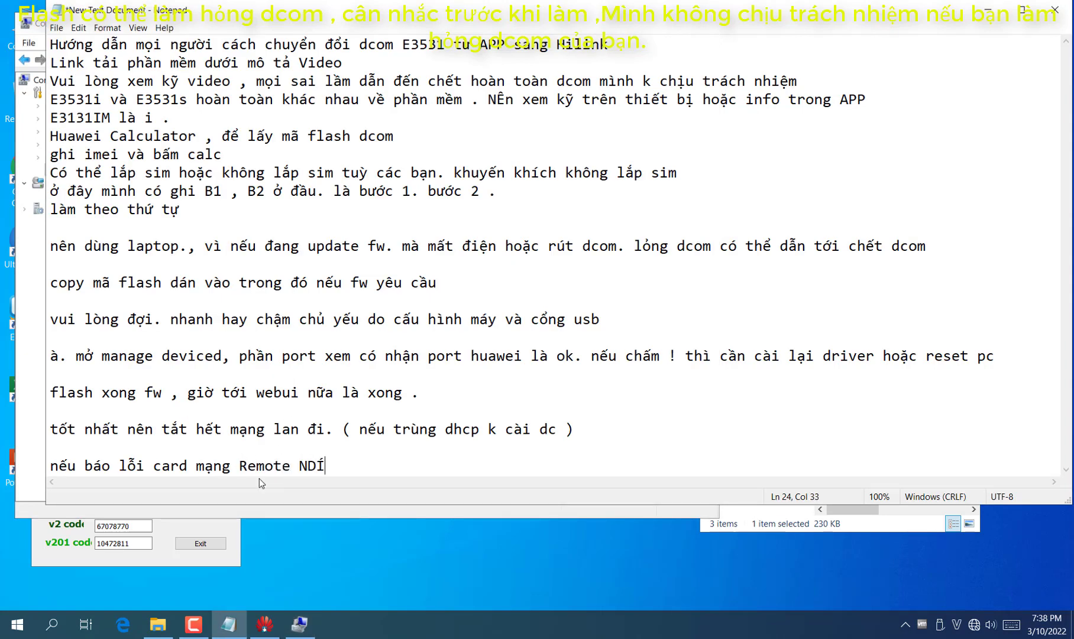
key("BackSpace")
type("IS bạn có thể rút ra ")
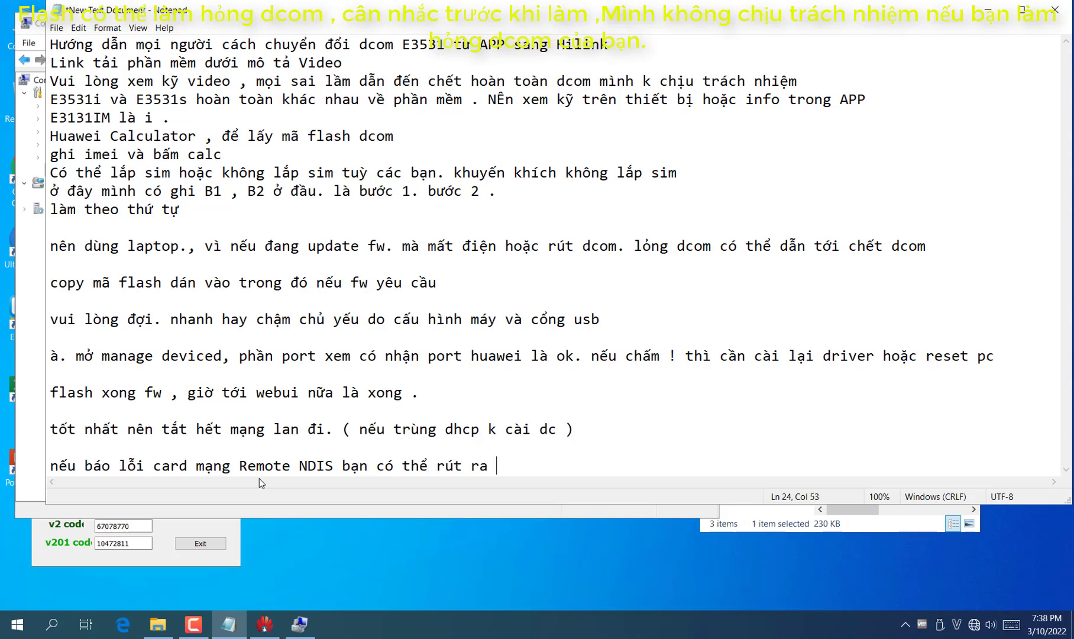
type("cắm lai")
key("Return")
key("Return")
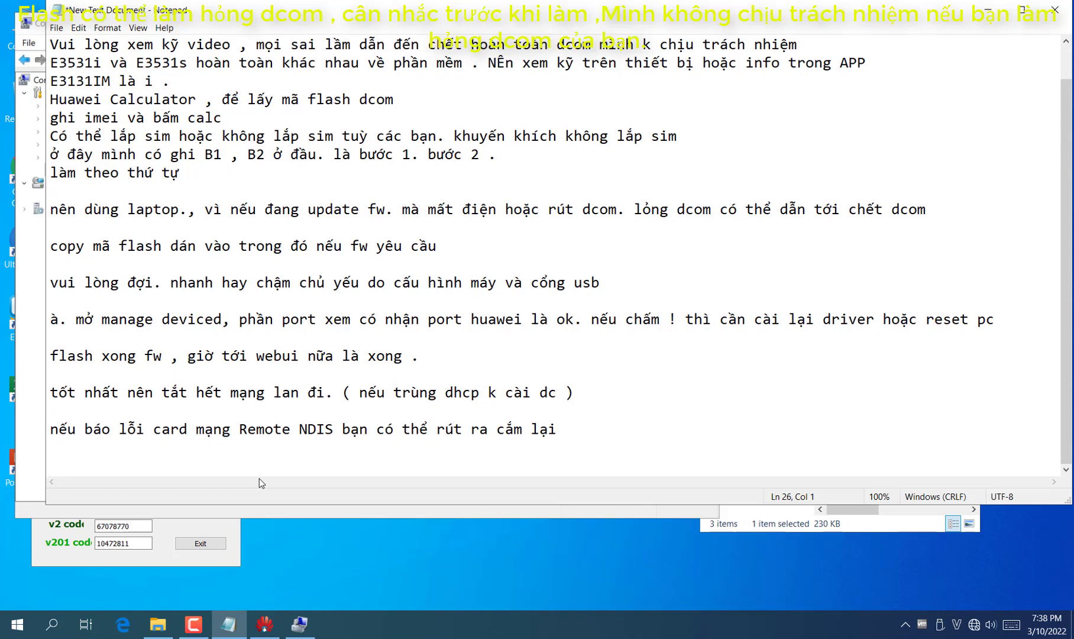
left_click(988, 9)
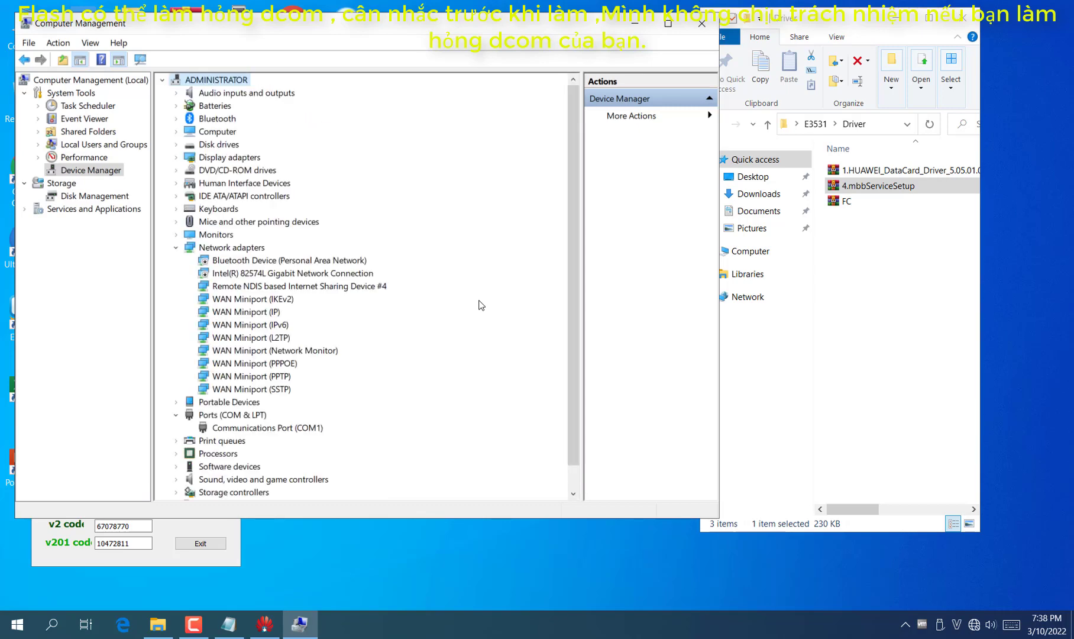
Check the network settings and the status of the Ethernet 5 connection
right_click(973, 625)
left_click(971, 609)
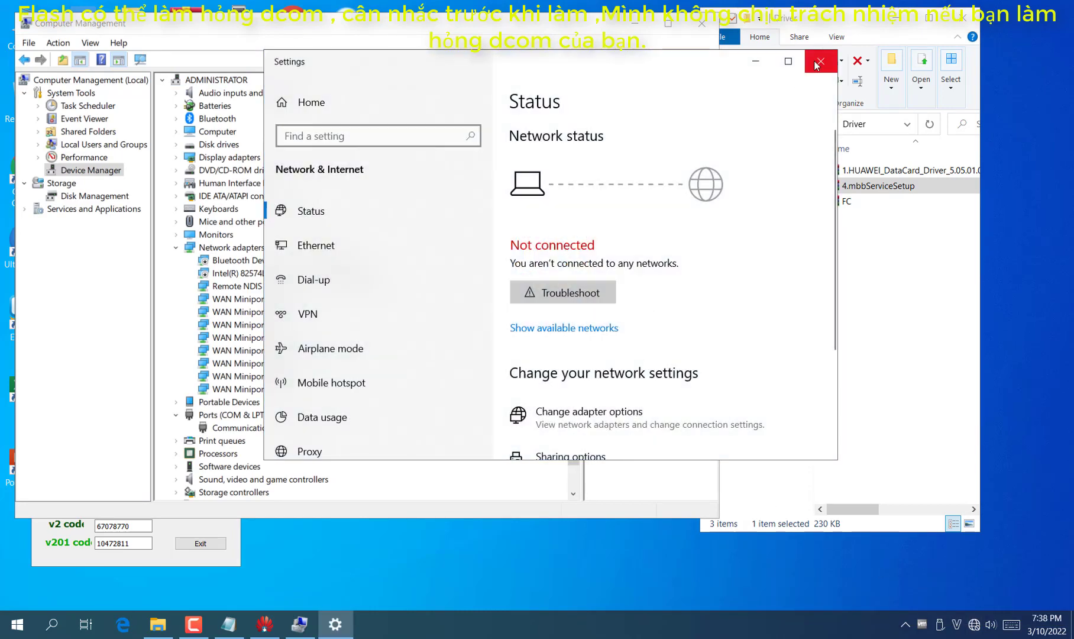
left_click(815, 65)
left_click(401, 219)
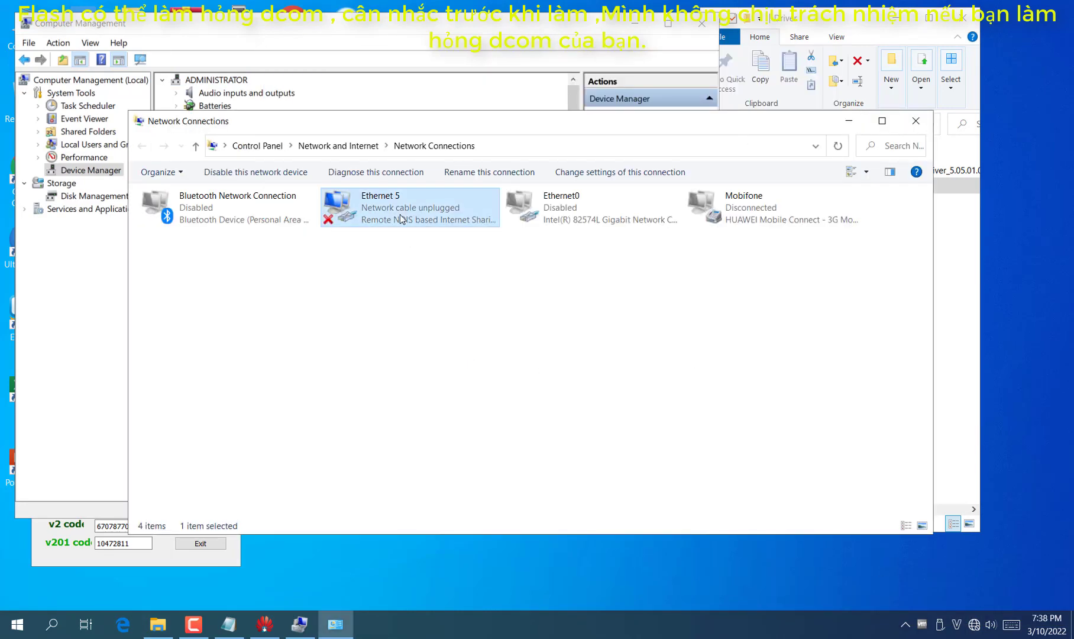
left_click(399, 249)
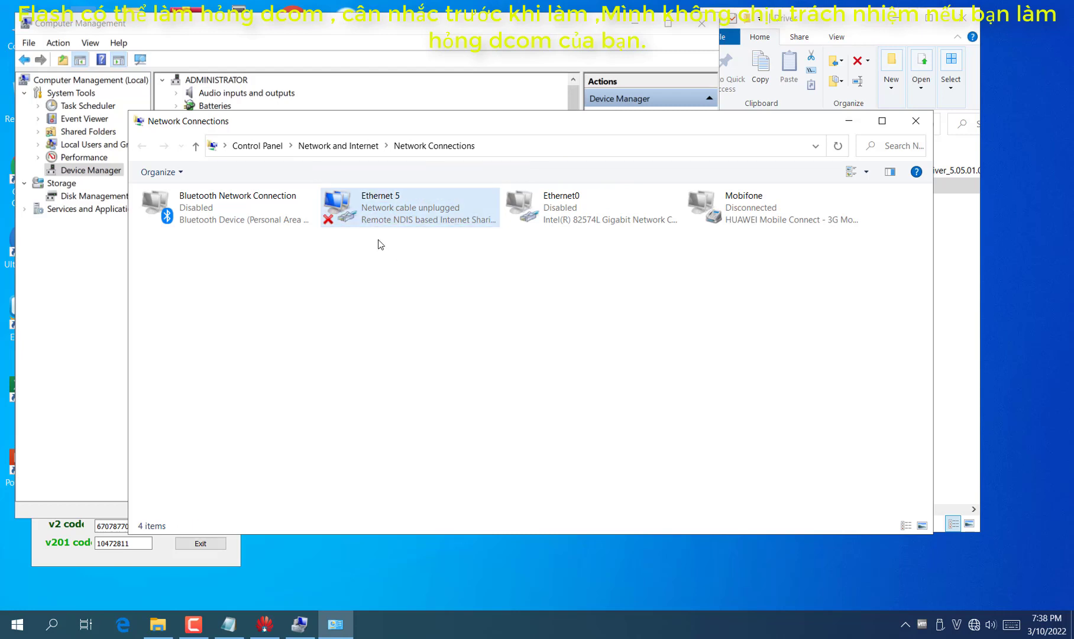
left_click(391, 217)
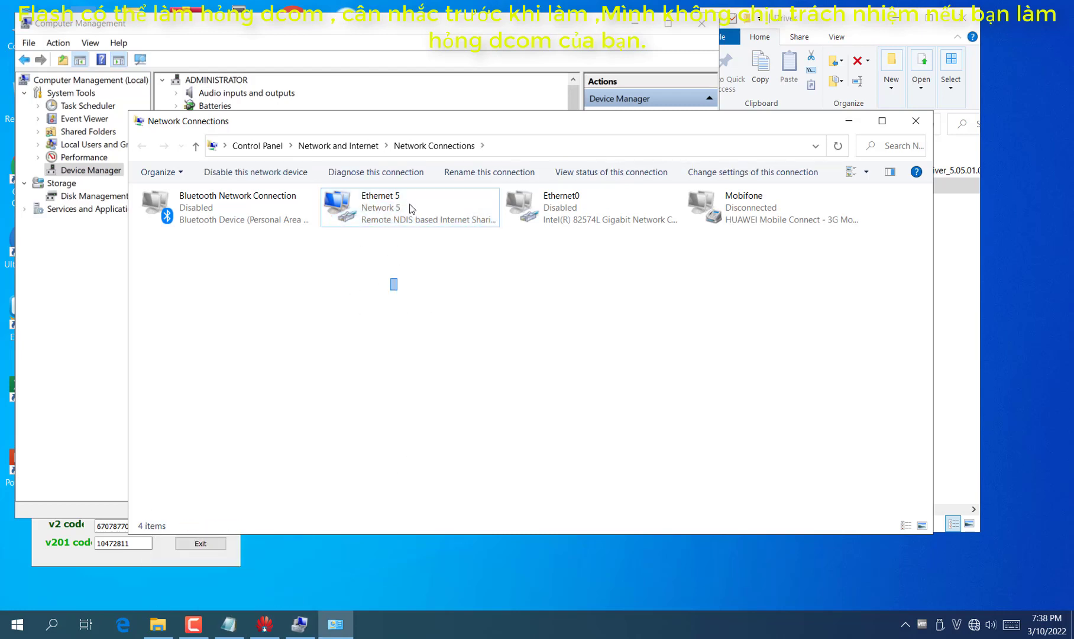
In Notepad, add the line 'bắt buoc cái mạng NDIS này phải hiển thị lên thi mới nạp webui'
left_click(271, 583)
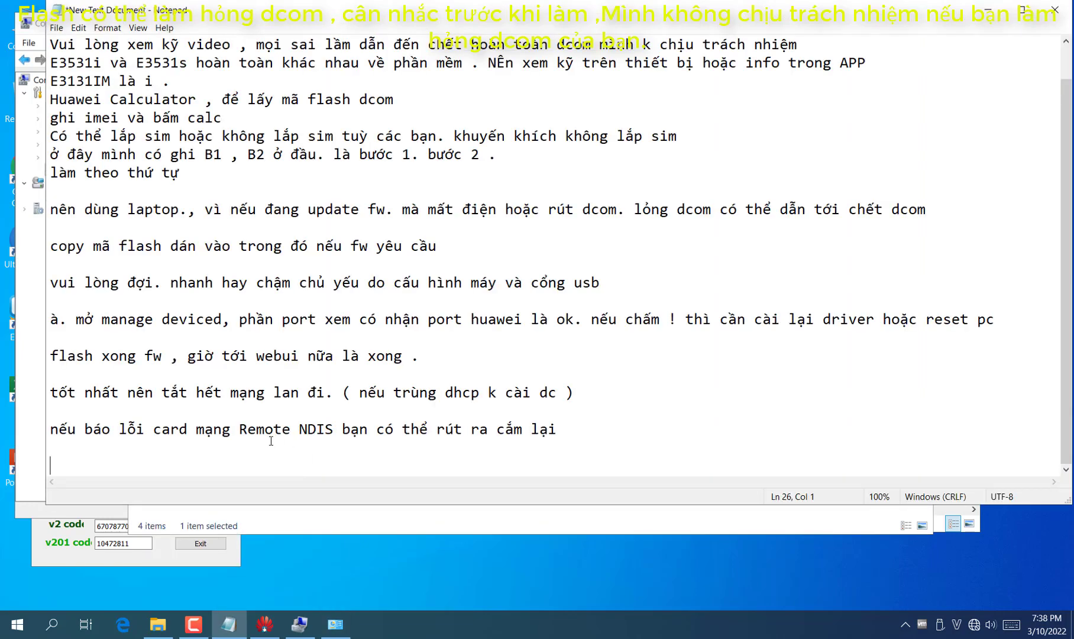
type("bắt buo")
type("c cái mạng N")
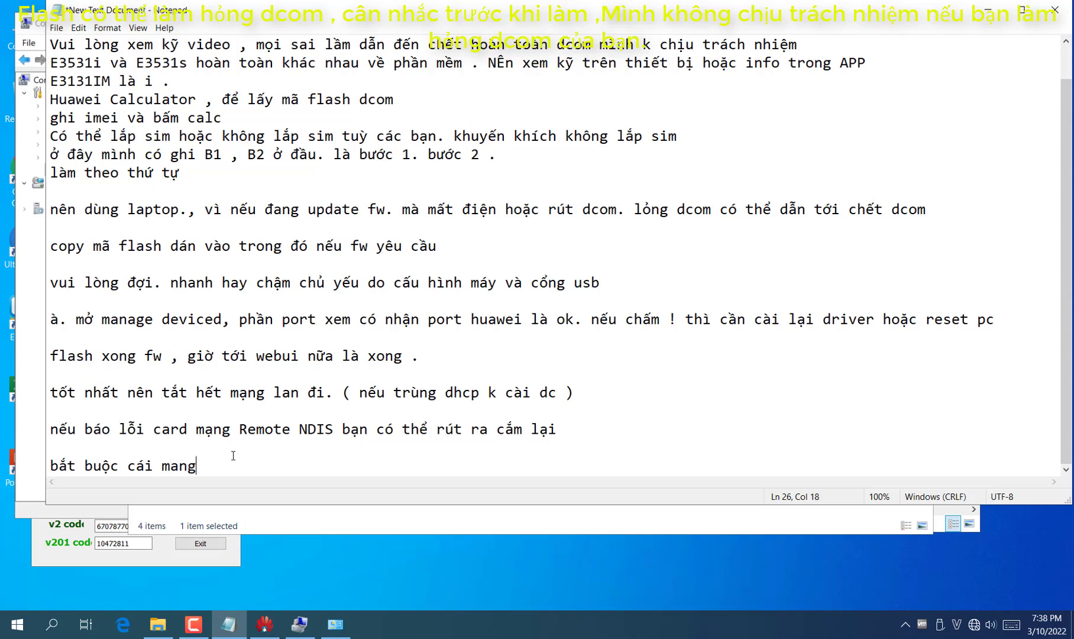
type("DI nay")
key("BackSpace")
key("BackSpace")
key("BackSpace")
key("BackSpace")
type("S này phải c")
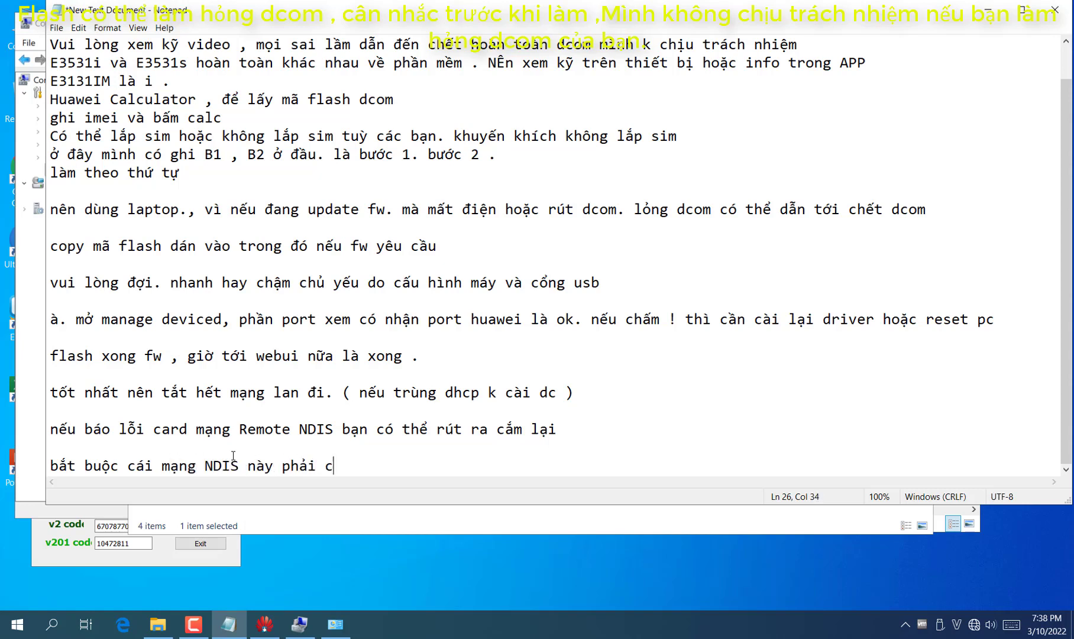
key("BackSpace")
type("hiển thị lên")
type(" thi mới nạp webu")
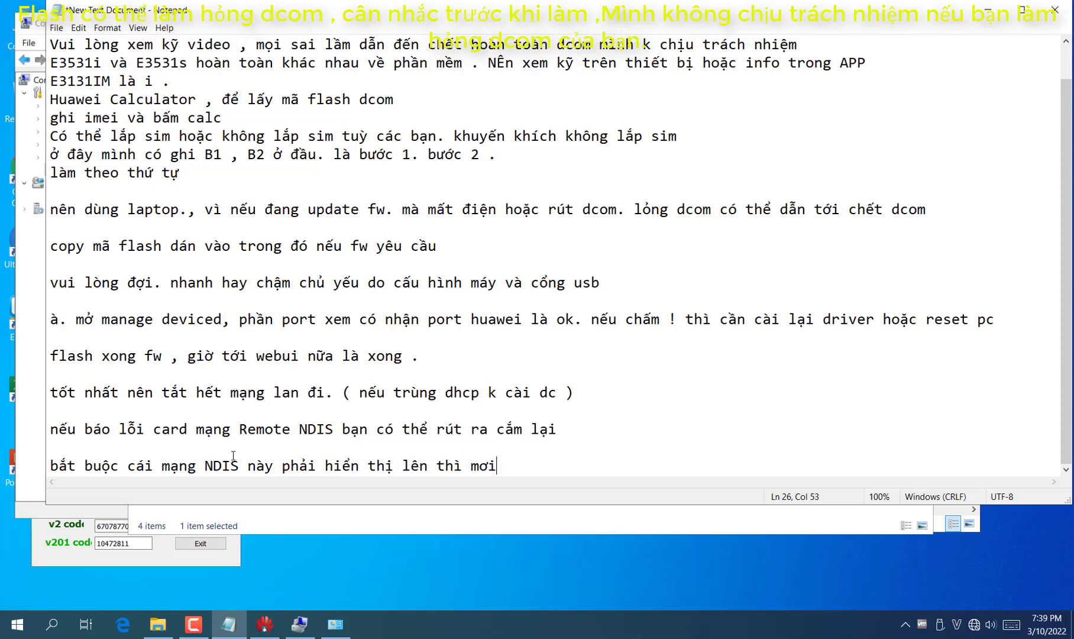
type("i")
key("Return")
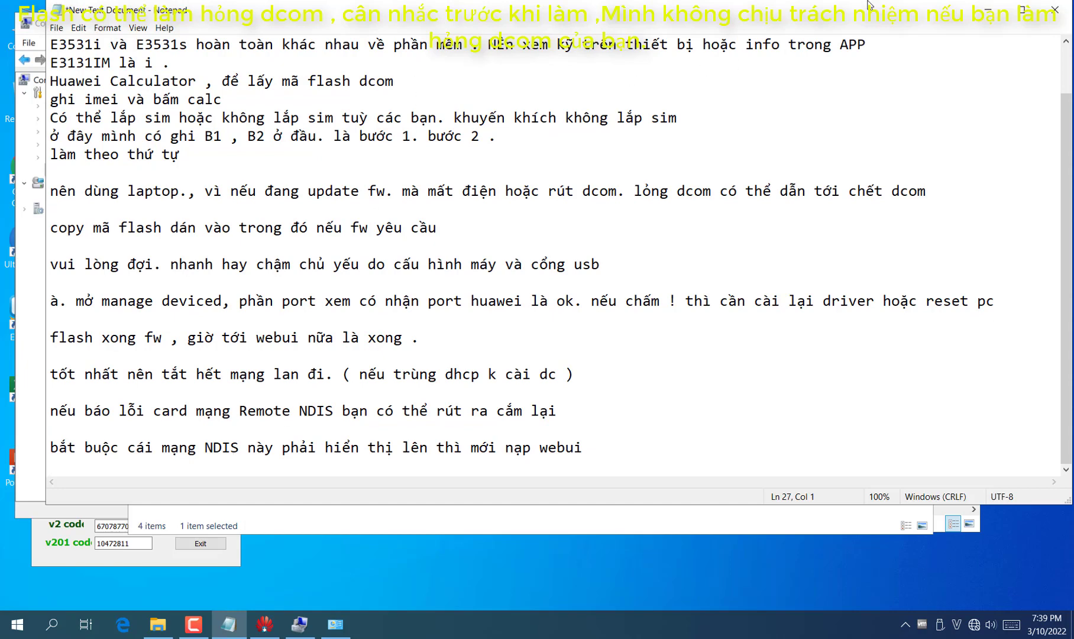
Launch the E3531i B2.Update_webui updater from the Firmware folder and start the device search
left_click(987, 9)
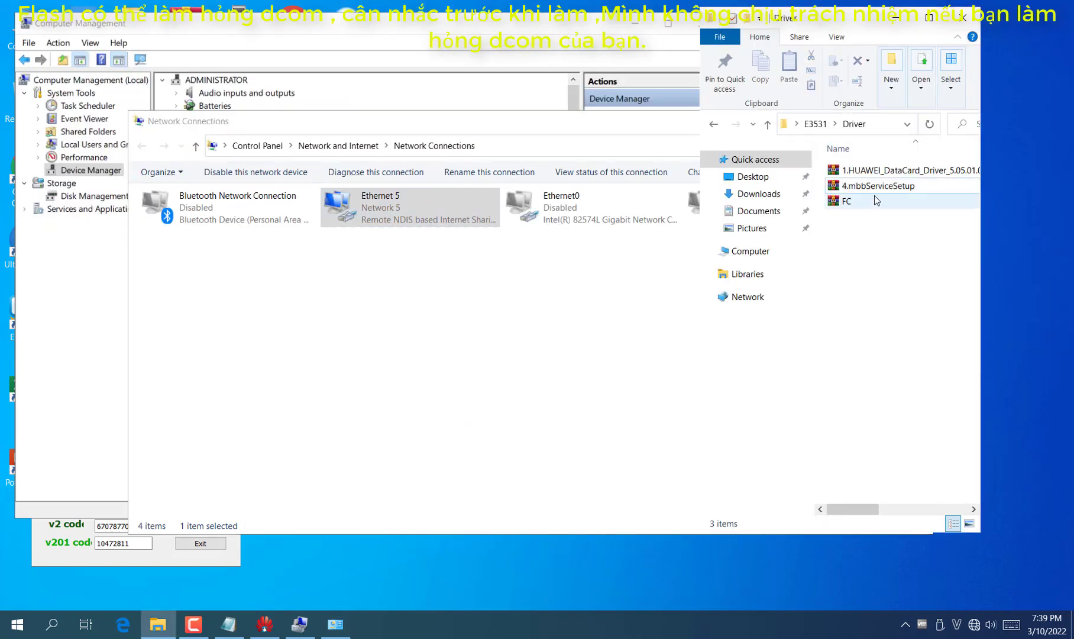
key("alt+Left")
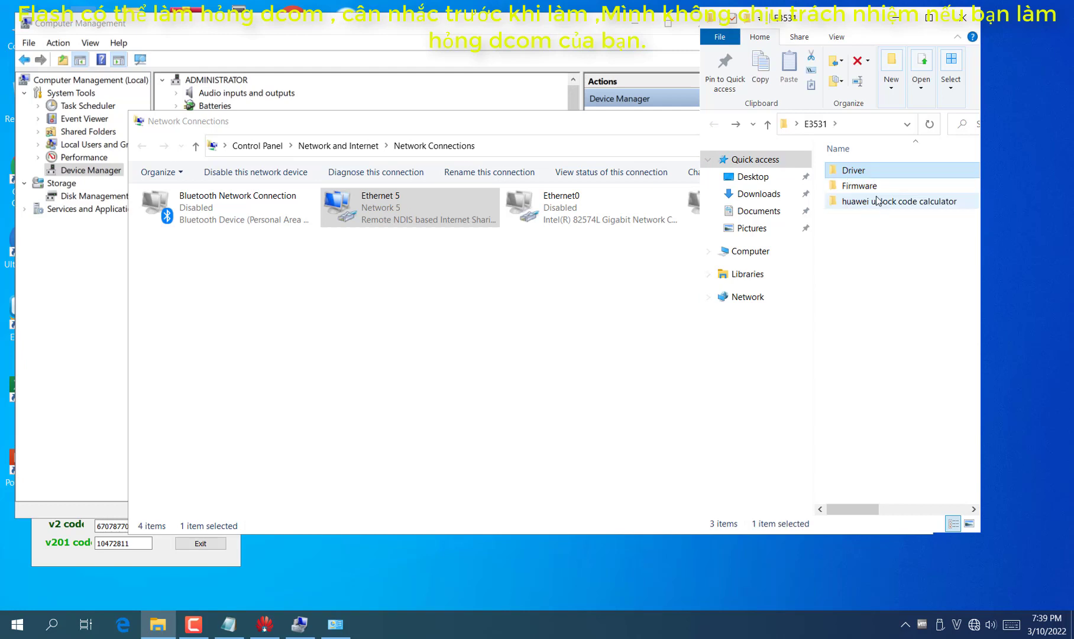
double_click(868, 185)
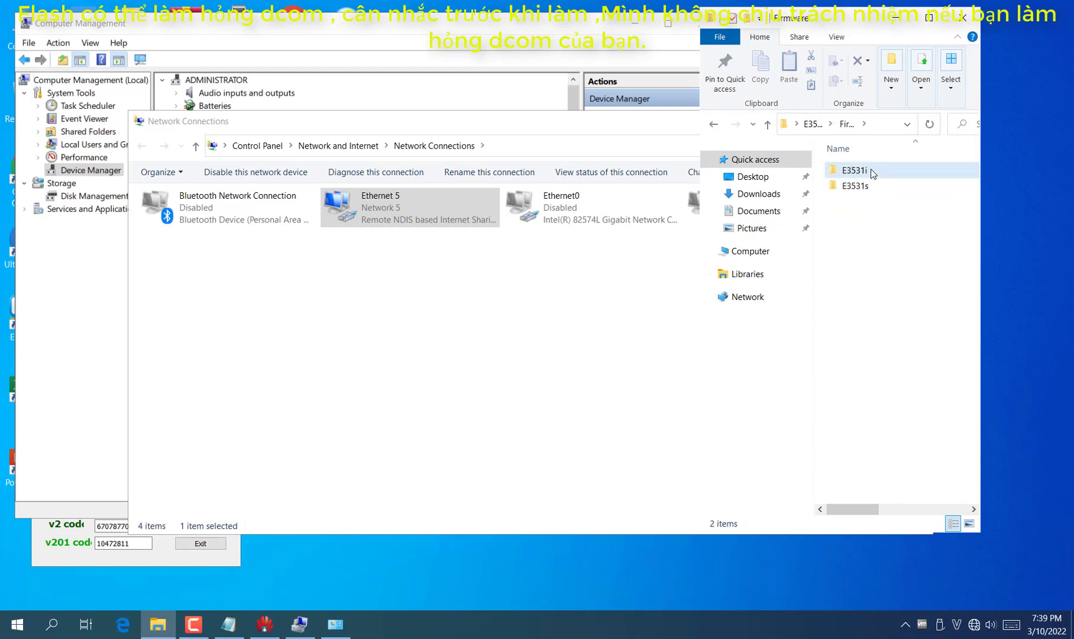
double_click(872, 171)
double_click(876, 185)
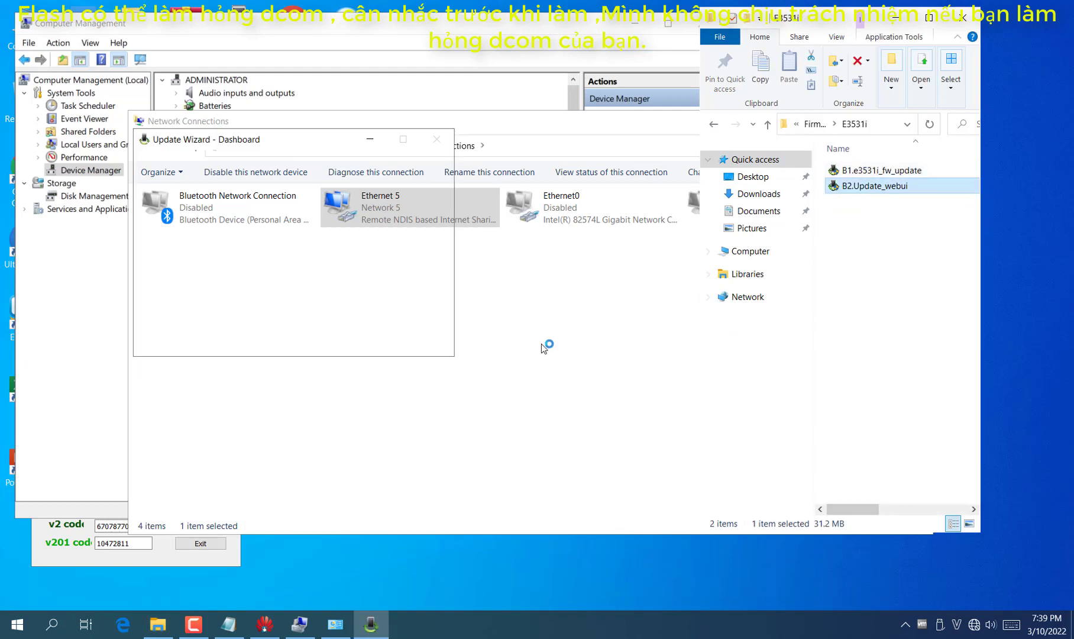
left_click(357, 340)
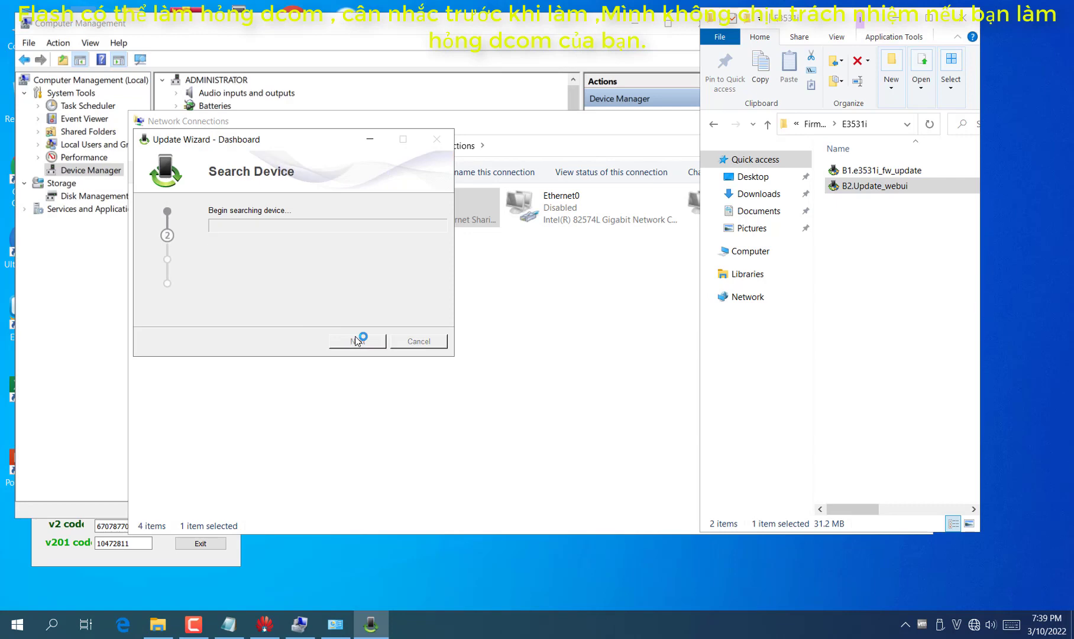
Move the network connections window aside, check ports in Device Manager, and return to Notepad
left_click(531, 373)
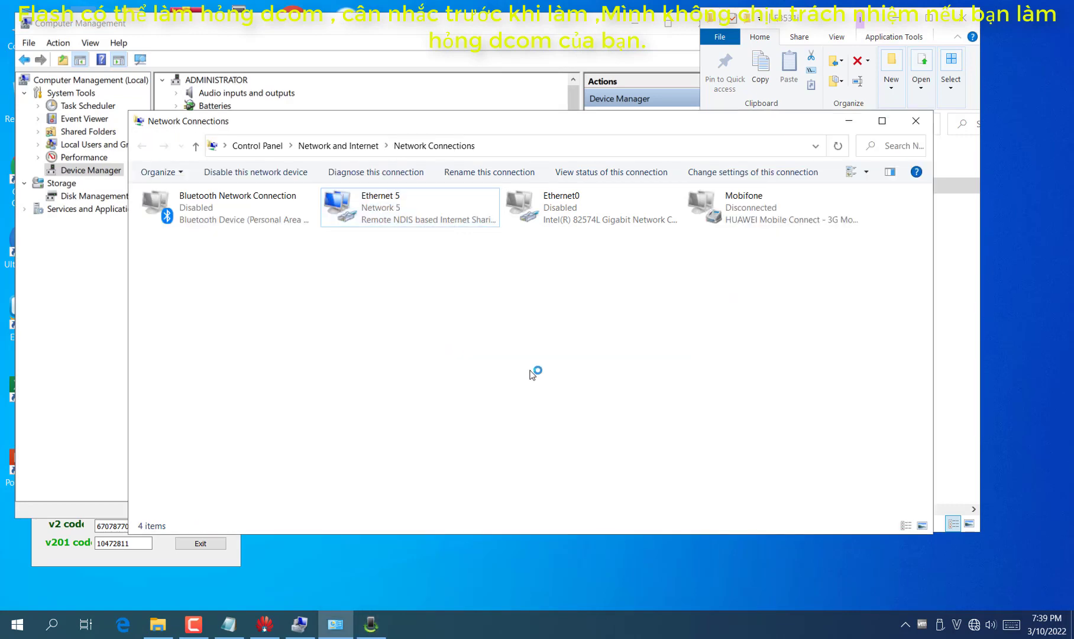
left_click_drag(498, 128, 666, 142)
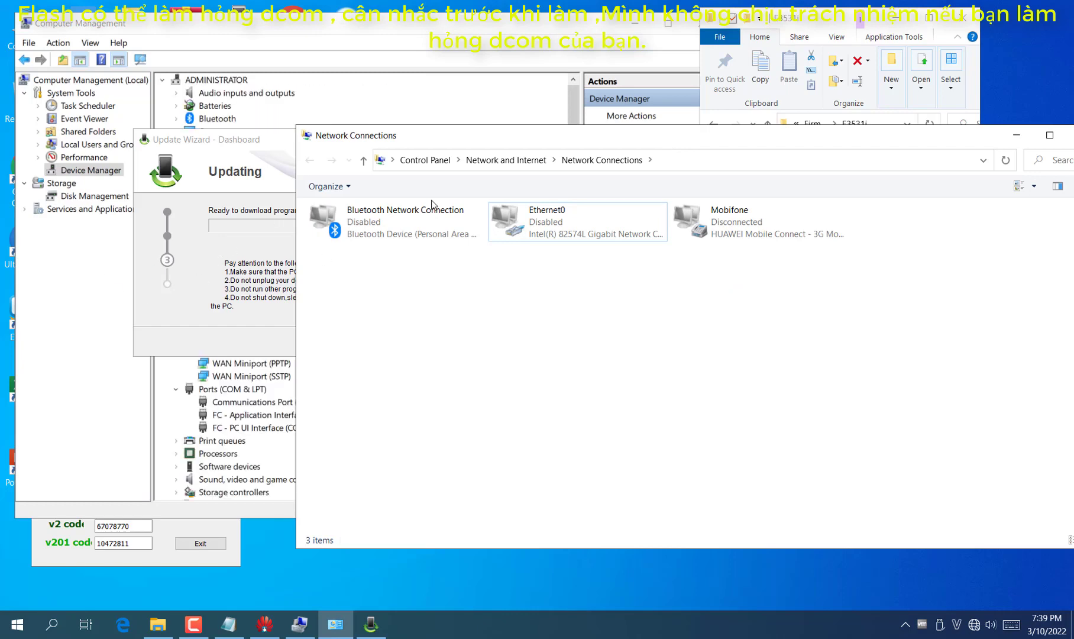
left_click(169, 260)
left_click(220, 434)
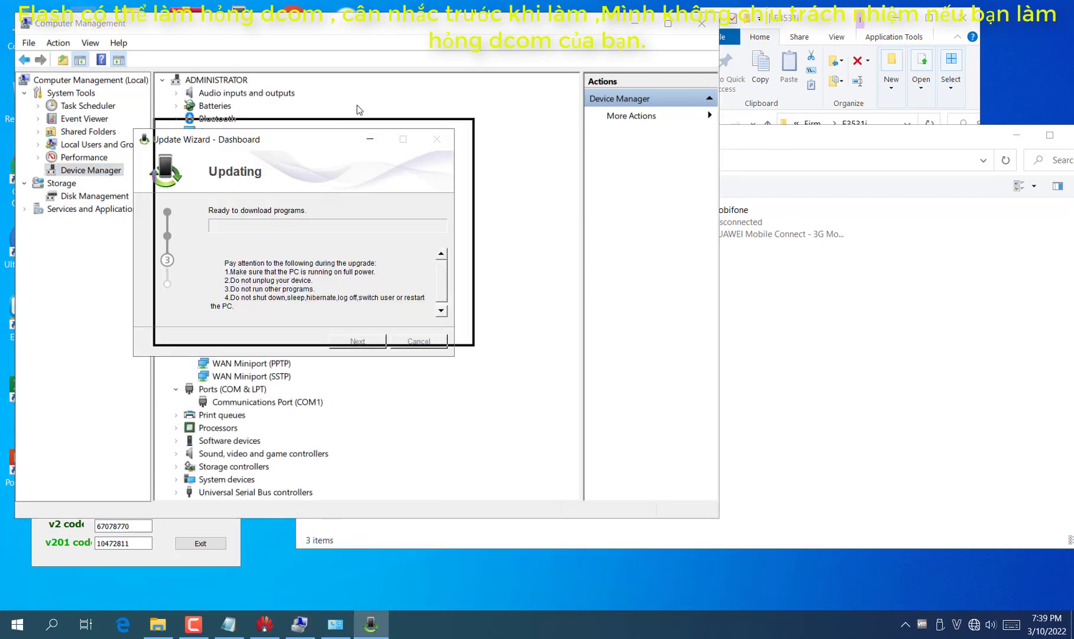
mouse_move(370, 624)
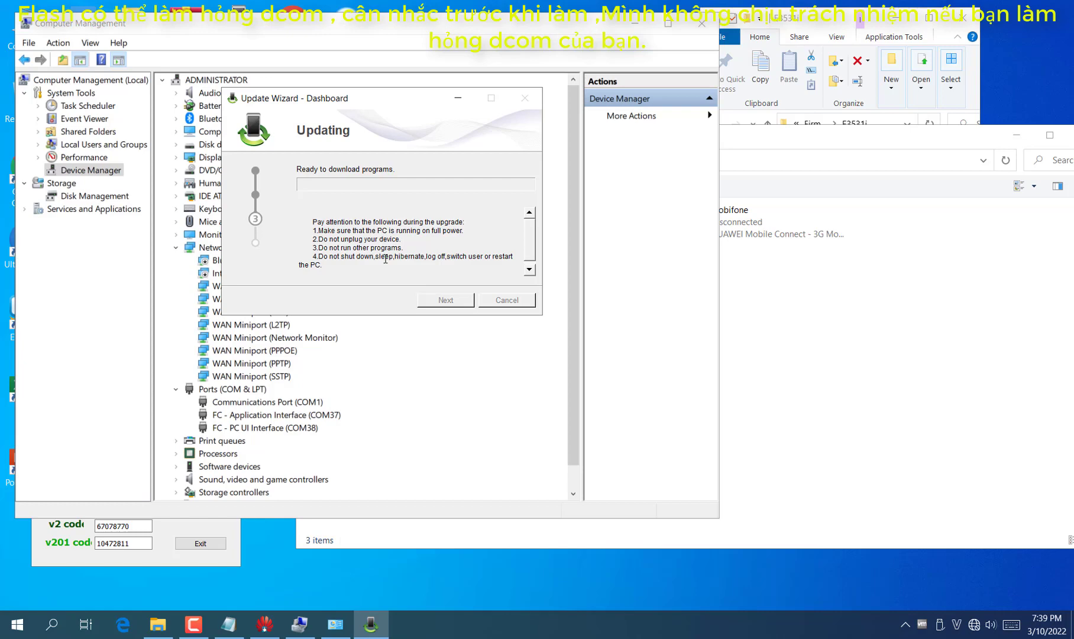
left_click(228, 624)
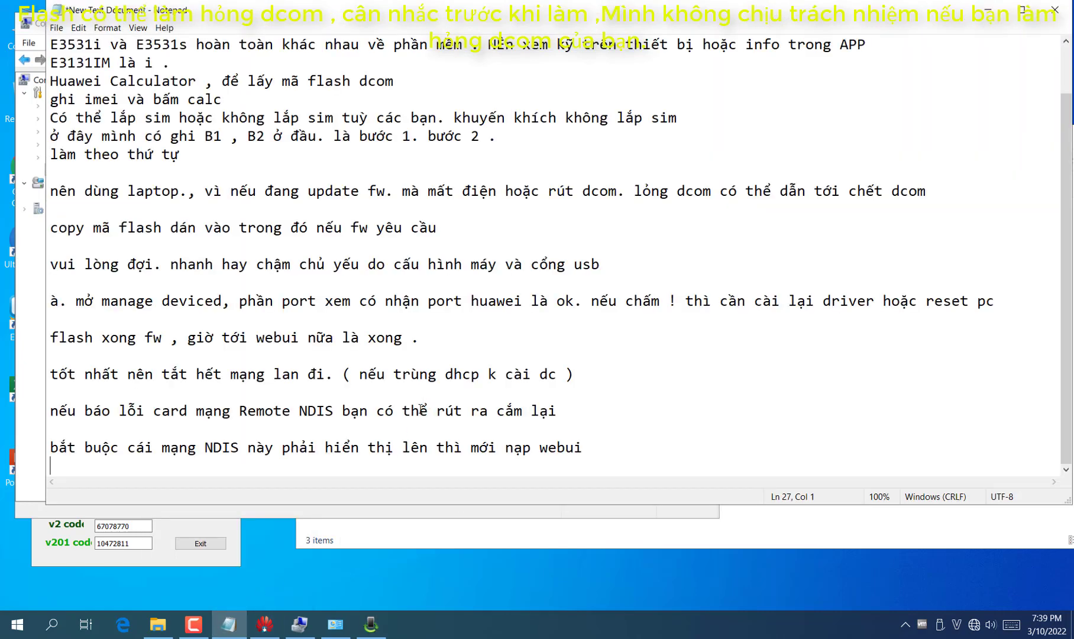
Add the note: once flashing finishes, unplug, insert the SIM and plug the modem back in
key("Return")
type("đợi")
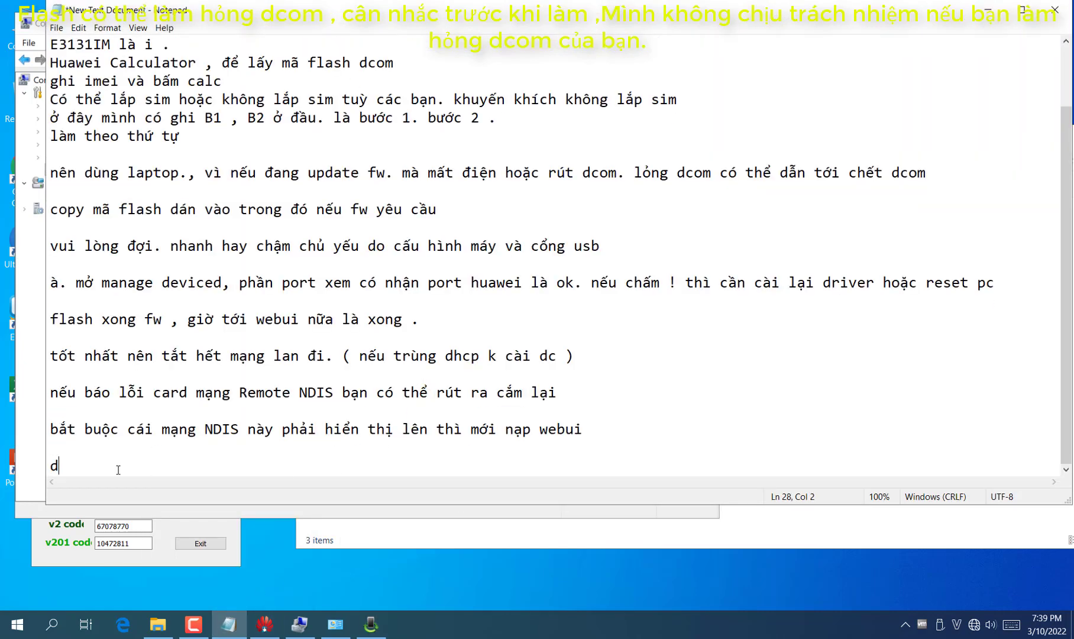
type(" Flash")
key("BackSpace")
type("sh xong l")
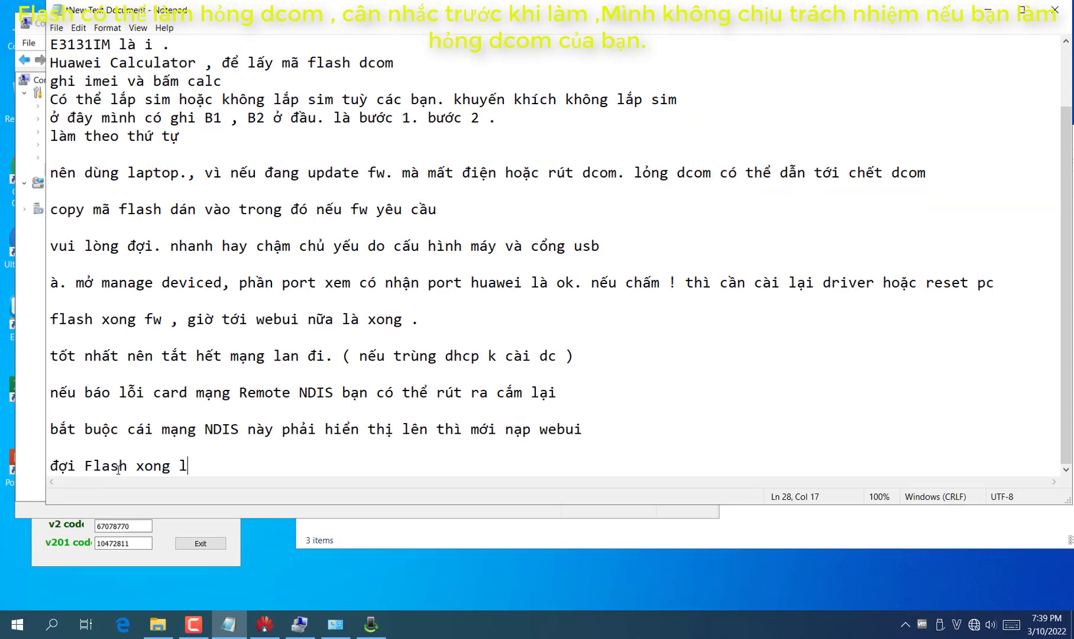
type("à xong")
type(". rút ra ")
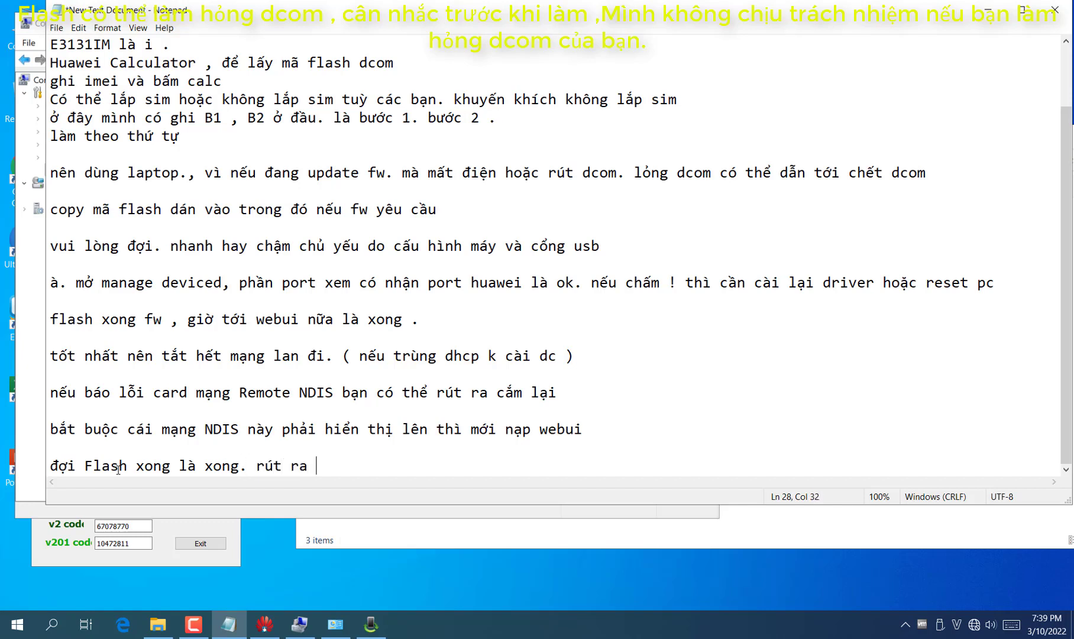
type("lắp sim. cắm vào la")
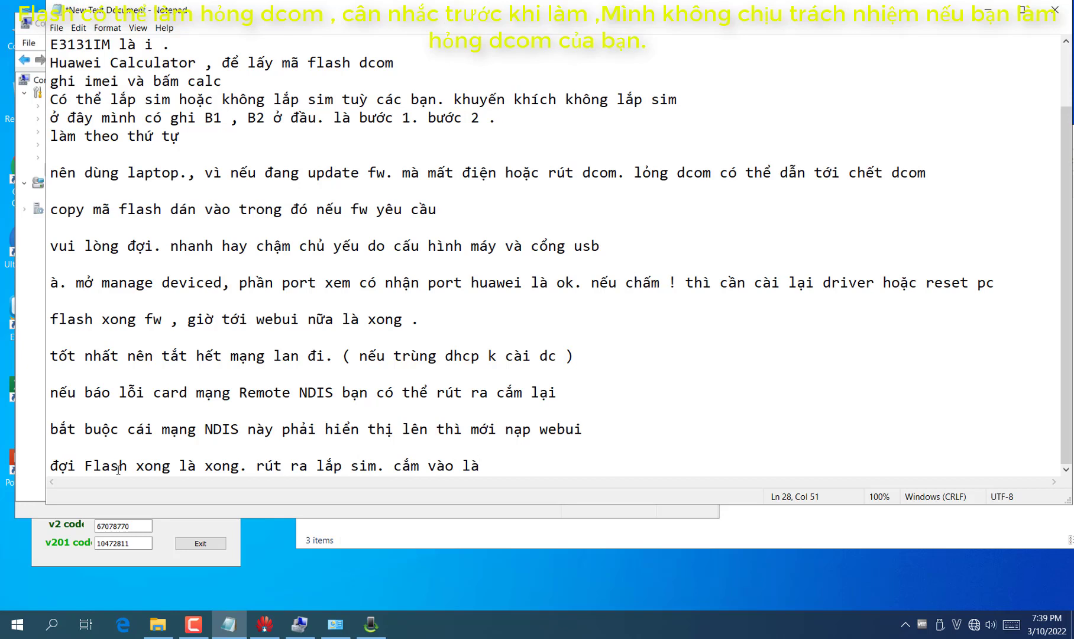
key("BackSpace")
key("BackSpace")
type("máy lại la")
type("f xong ")
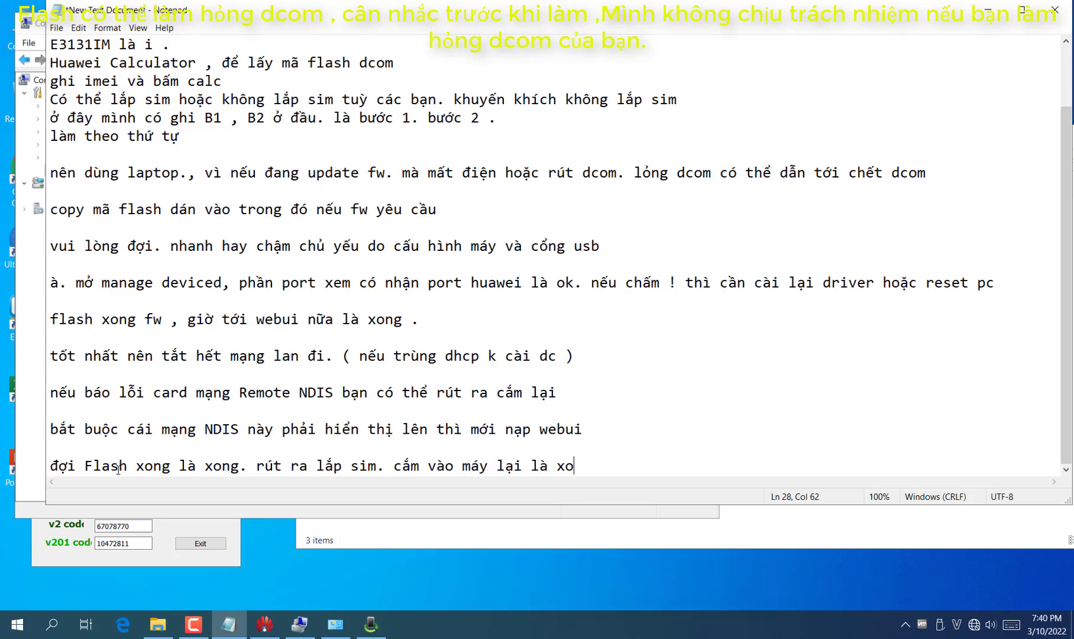
type(" nhé , mang qua mấy k")
Finish the note saying it stays 'hilink' on other machines, ending with a new line
key("BackSpace")
key("BackSpace")
key("BackSpace")
key("BackSpace")
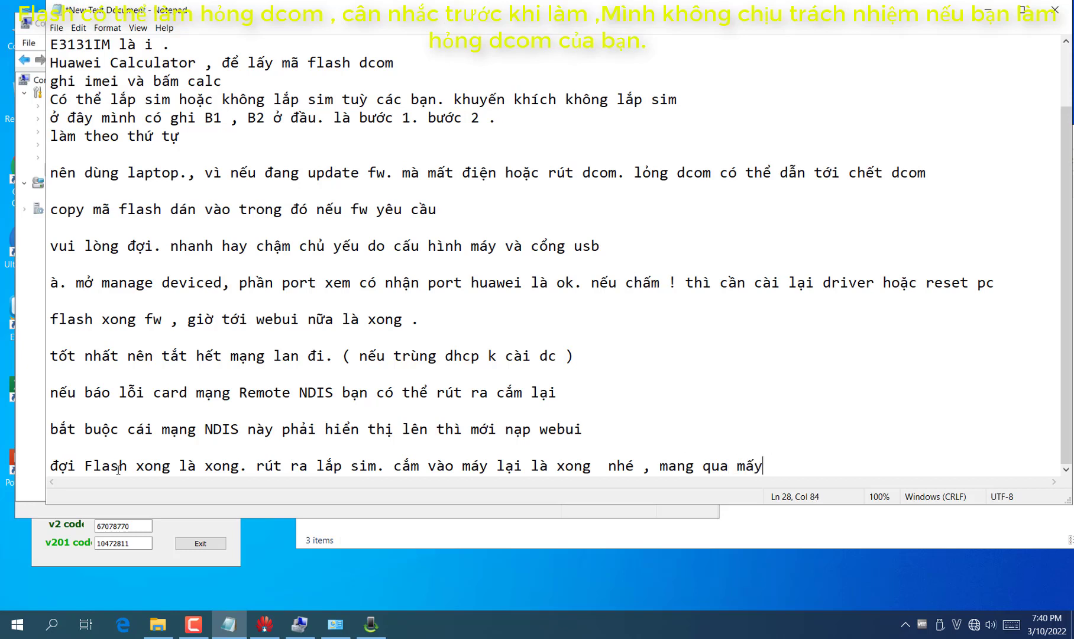
type("áy khá")
type("c v")
type("aẫn là gi")
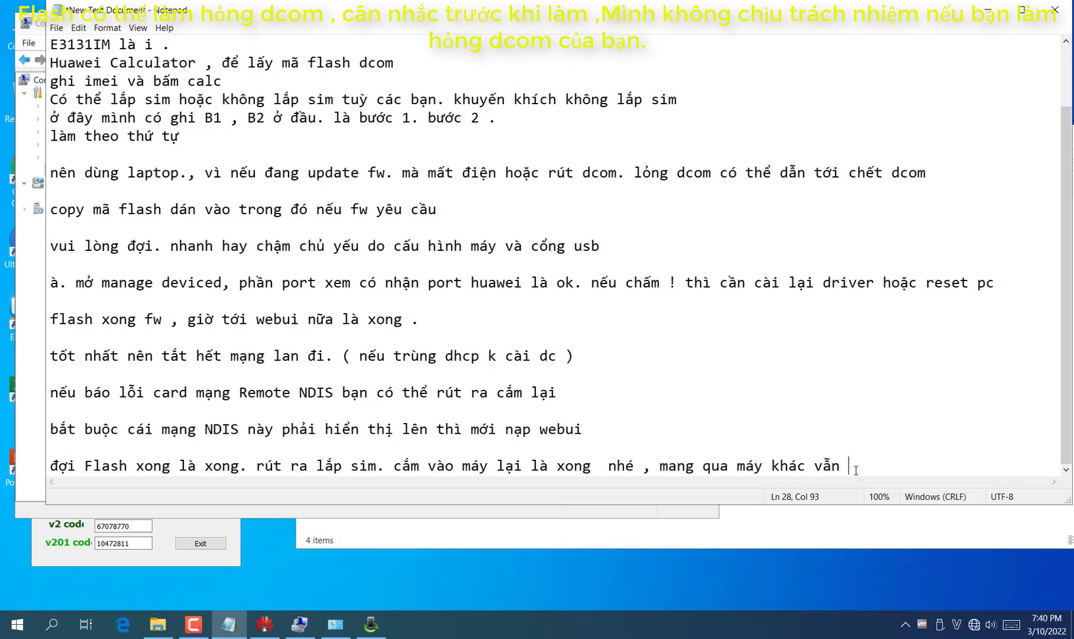
key("BackSpace")
key("BackSpace")
type("hilink")
key("Return")
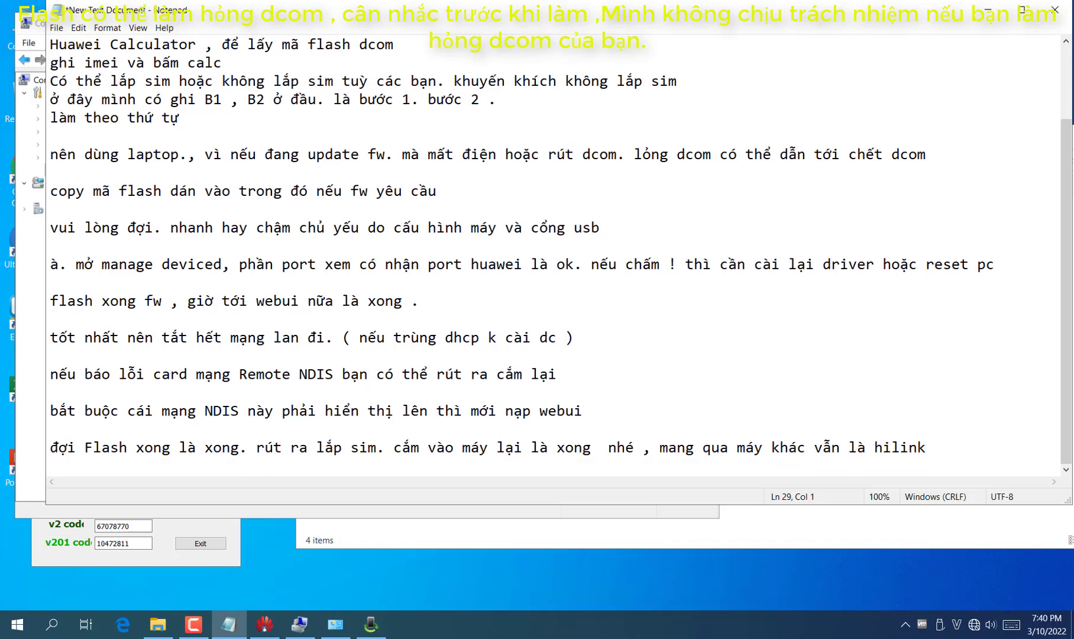
left_click(989, 10)
Finish the update wizard, sort Network Connections by Name, and select Ethernet 5
left_click(504, 303)
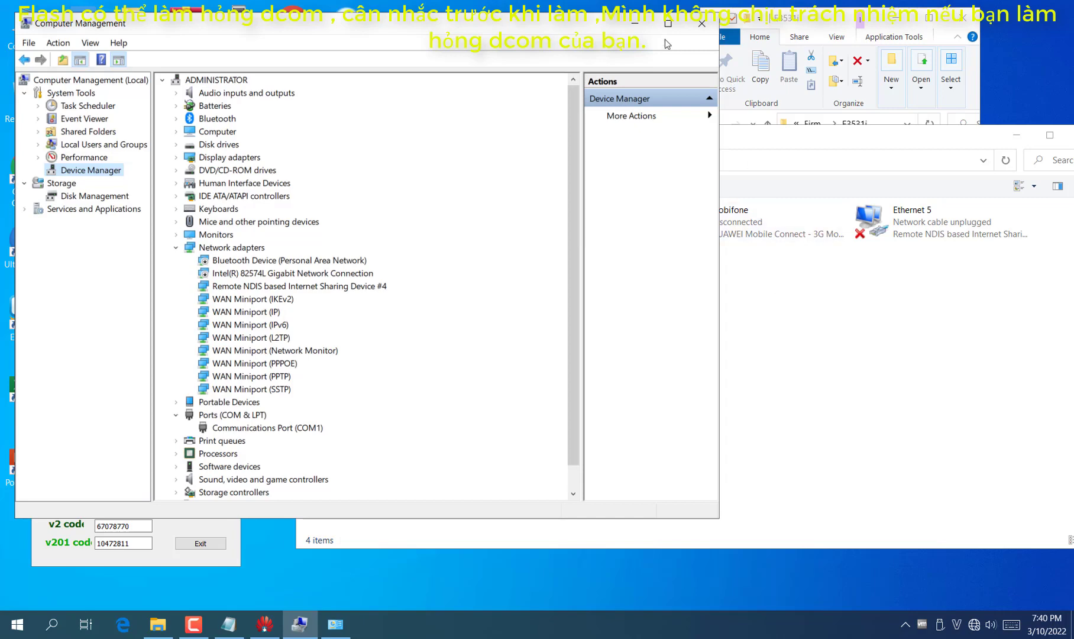
left_click(637, 24)
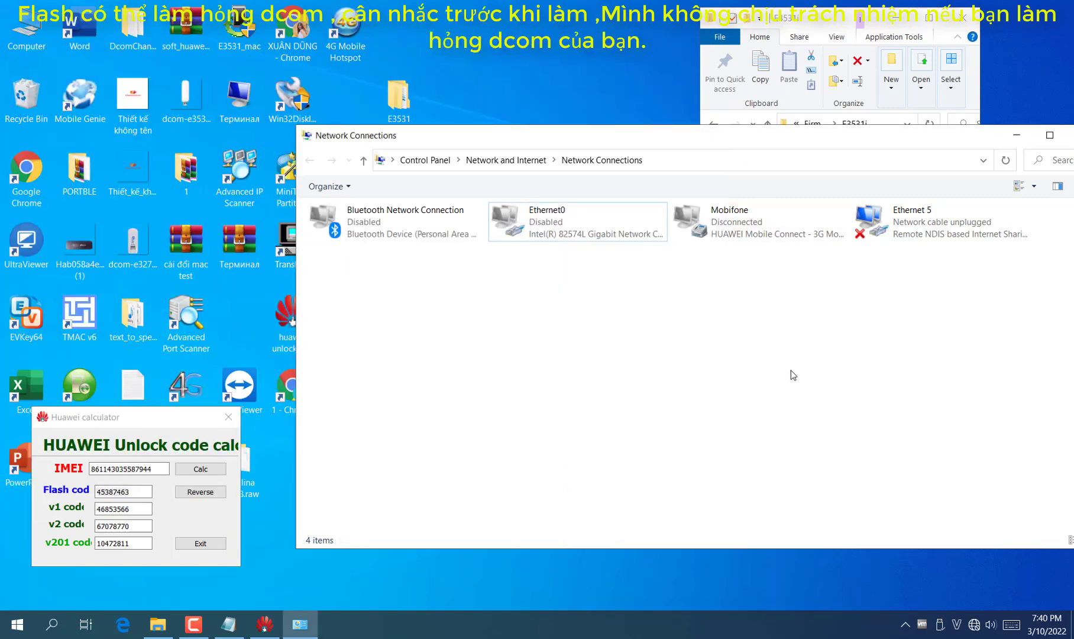
right_click(795, 326)
left_click(653, 368)
left_click(923, 228)
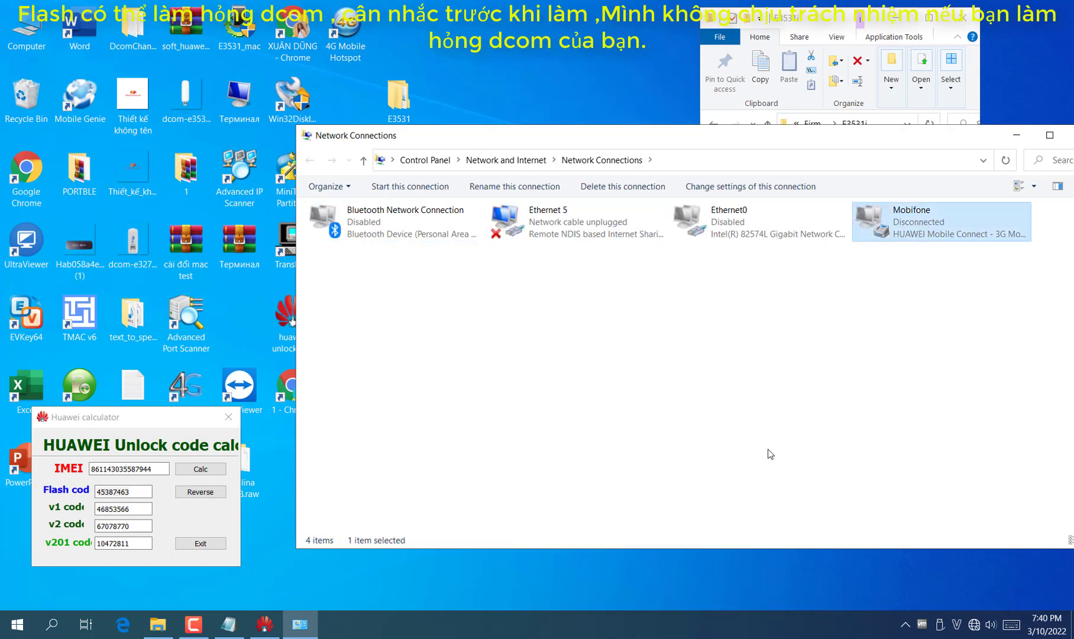
left_click(587, 242)
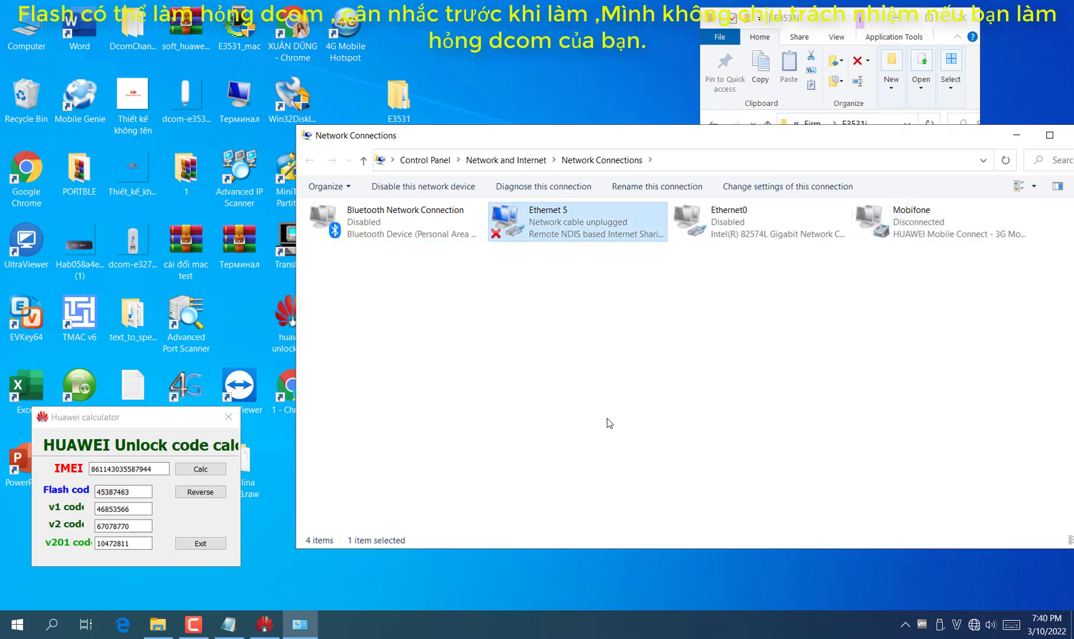